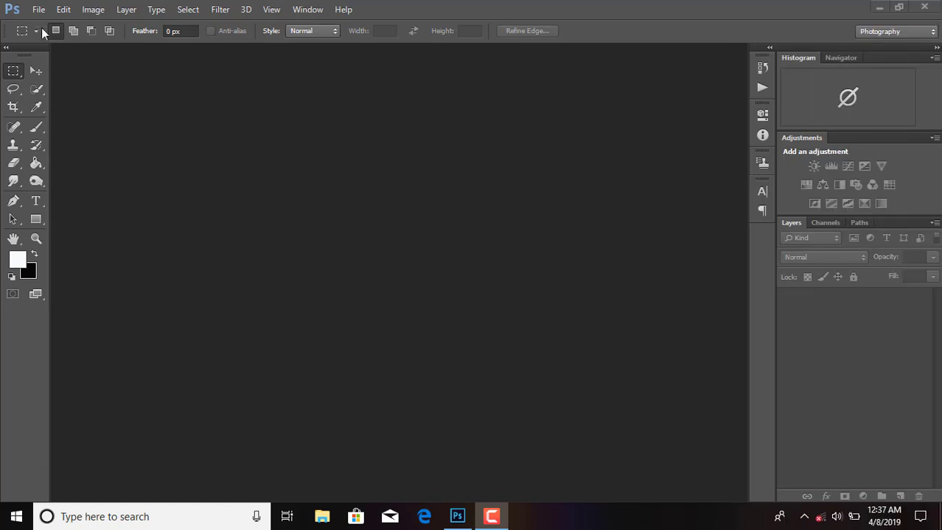
Open model.jpg from the Stocks folder and convert its locked background into an editable layer
left_click(38, 9)
left_click(57, 39)
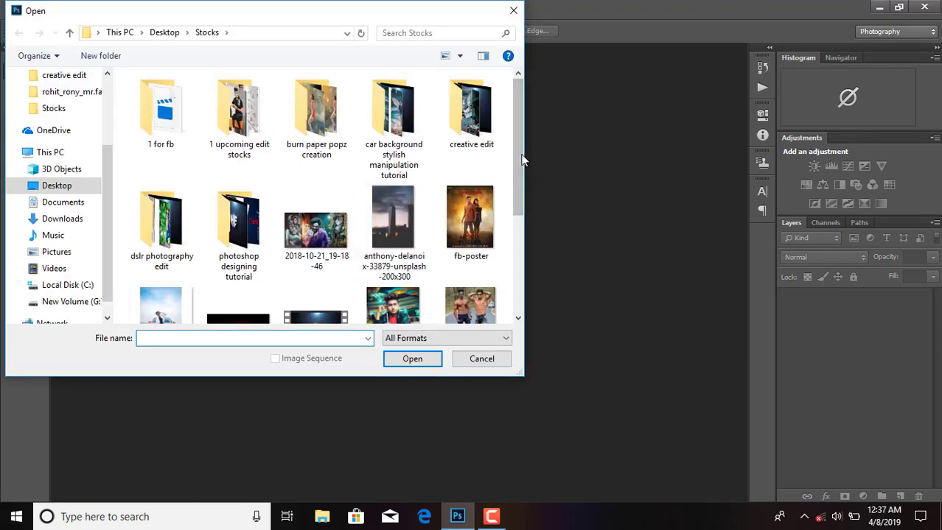
left_click_drag(521, 160, 507, 227)
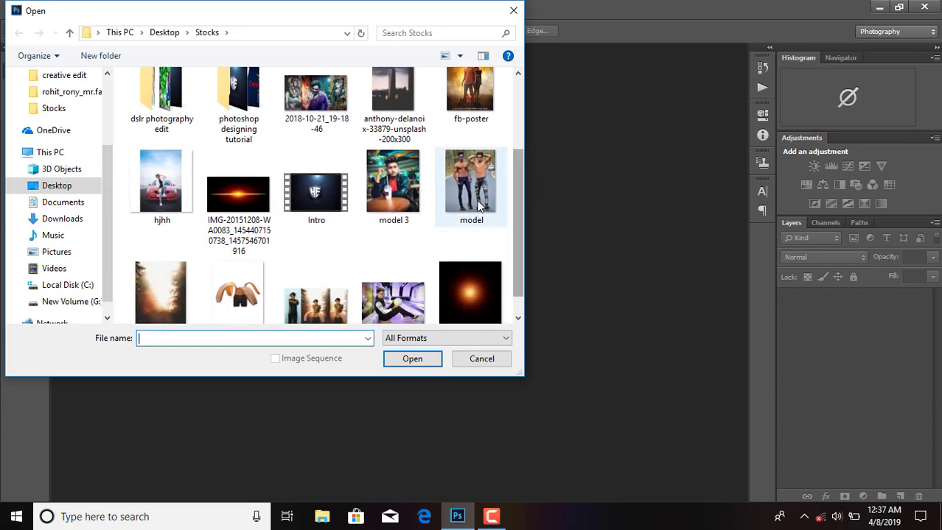
double_click(479, 208)
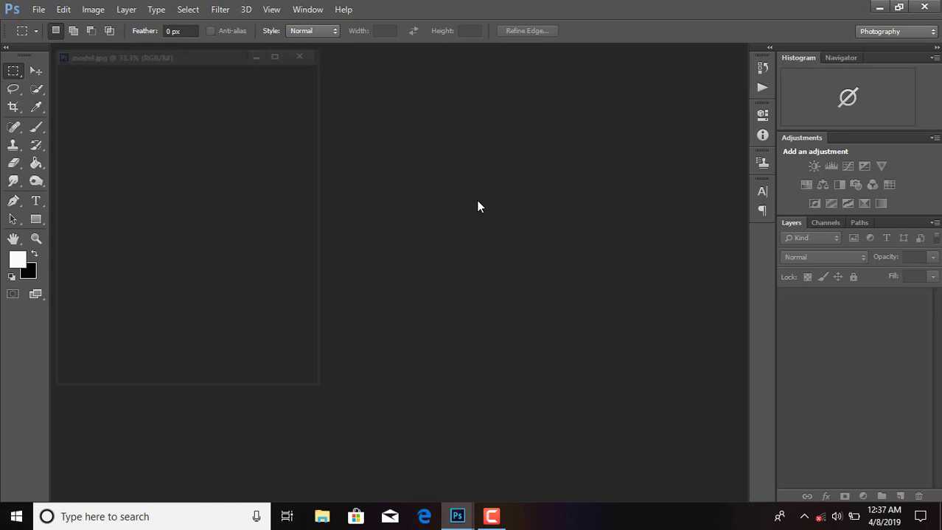
left_click_drag(201, 48, 217, 48)
left_click(916, 304)
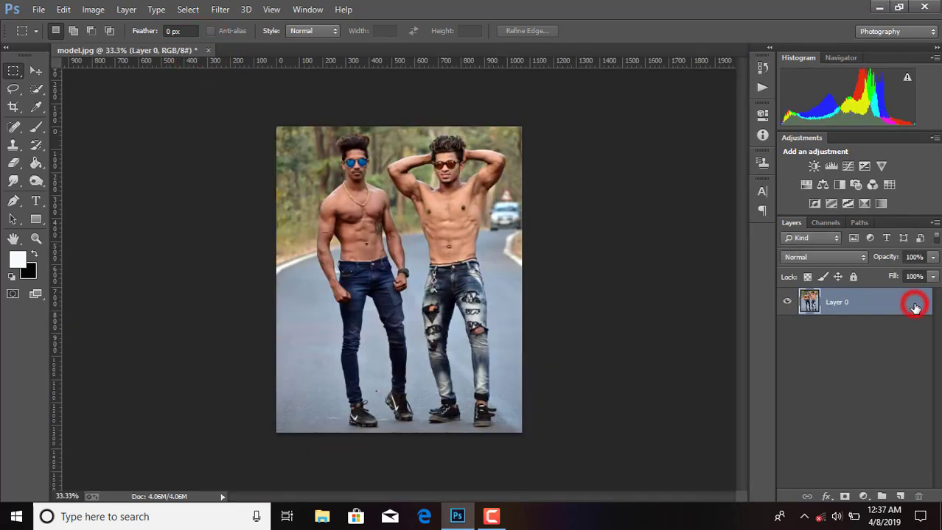
Start a Pen tool path at the waistband of the man with raised arms and trace up his waist on the side facing the other man
left_click(36, 72)
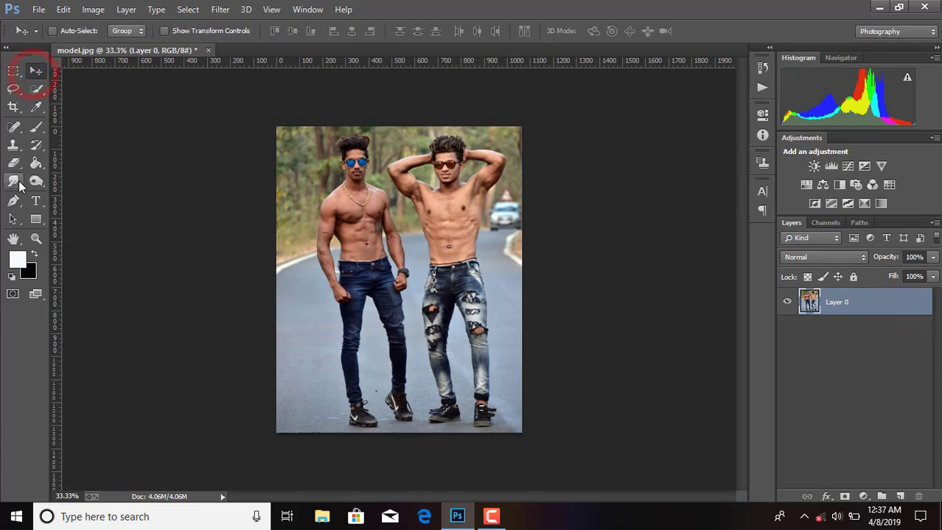
left_click(13, 201)
key("ctrl+plus")
key("ctrl+plus")
key("ctrl+plus")
key("ctrl+plus")
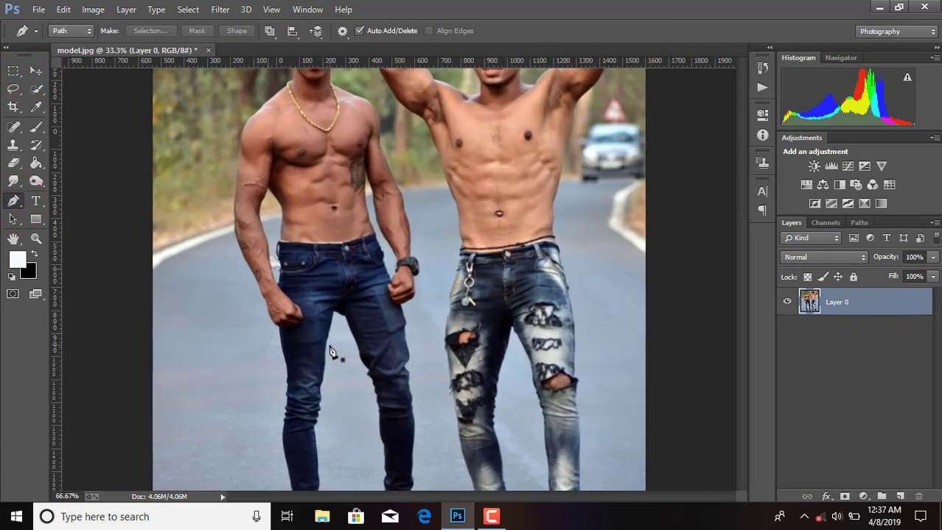
key("ctrl+minus")
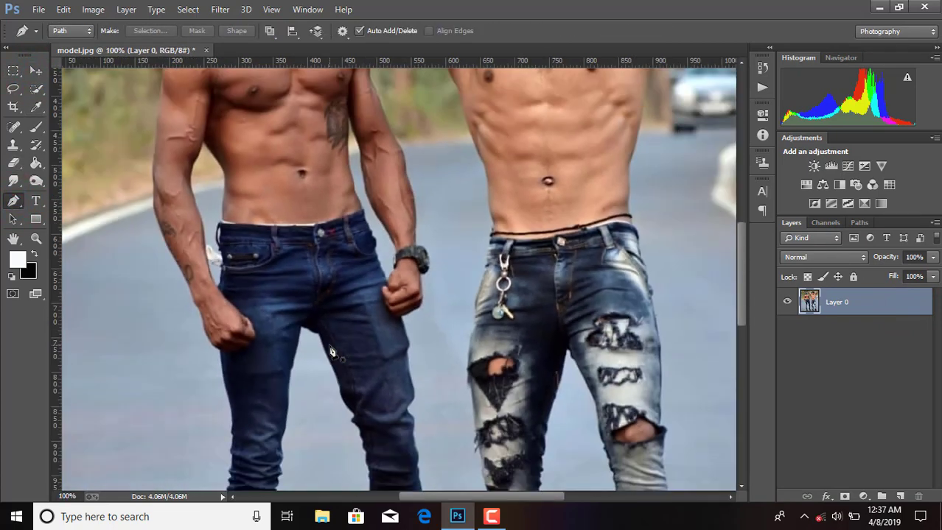
scroll(463, 336, "up", 5)
scroll(483, 383, "up", 1)
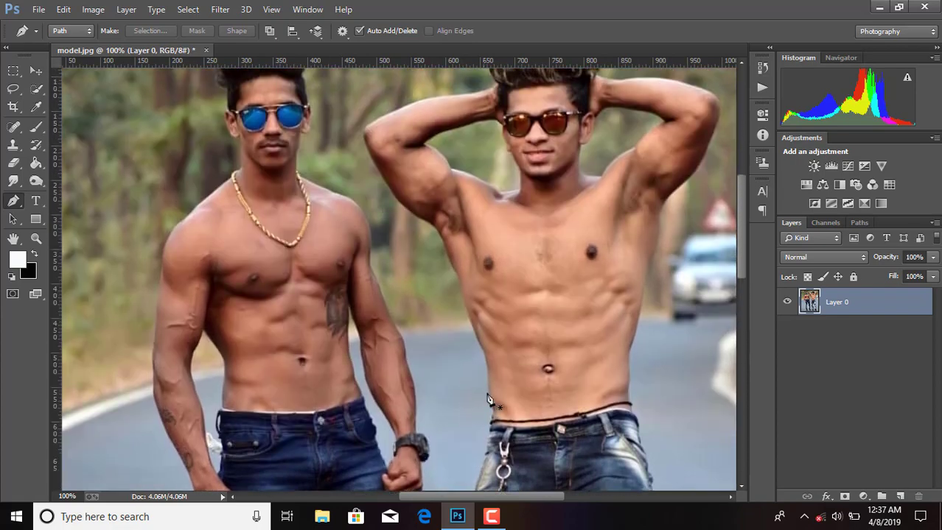
key("ctrl+plus")
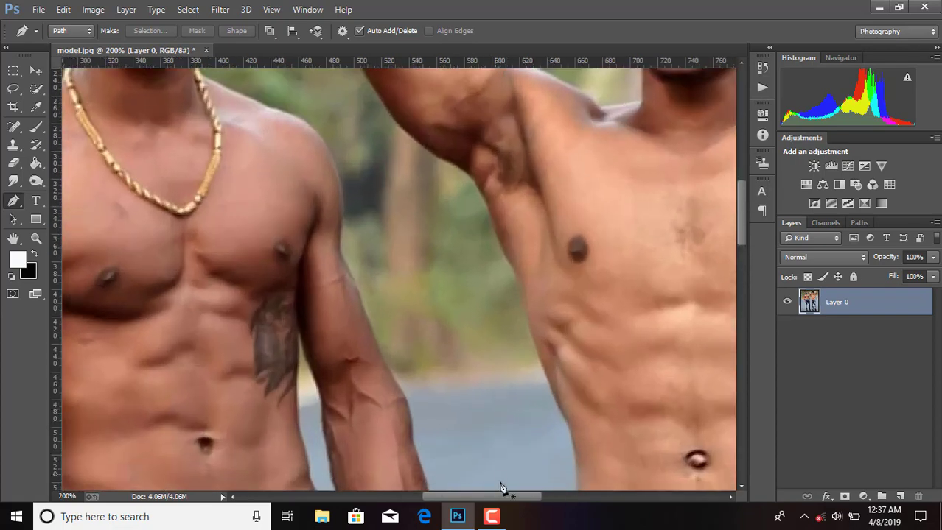
left_click_drag(493, 499, 511, 499)
scroll(543, 428, "down", 5)
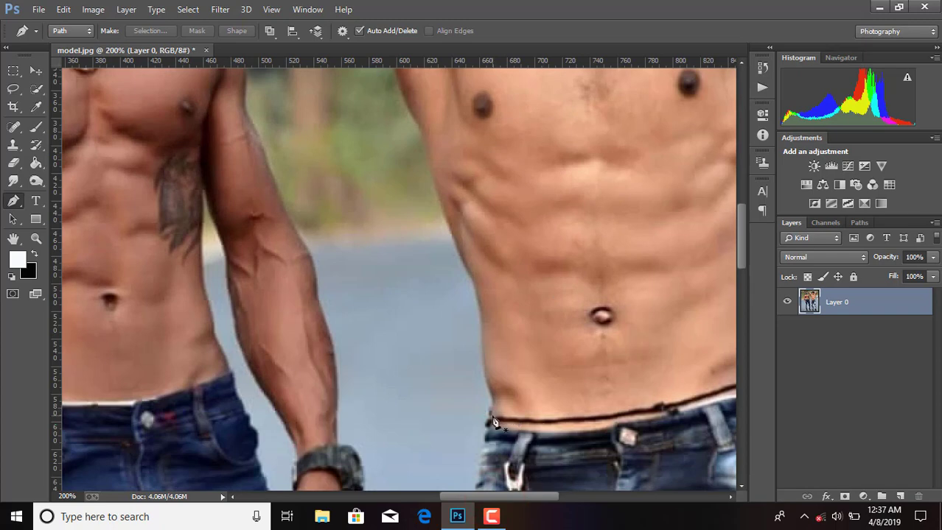
left_click(491, 425)
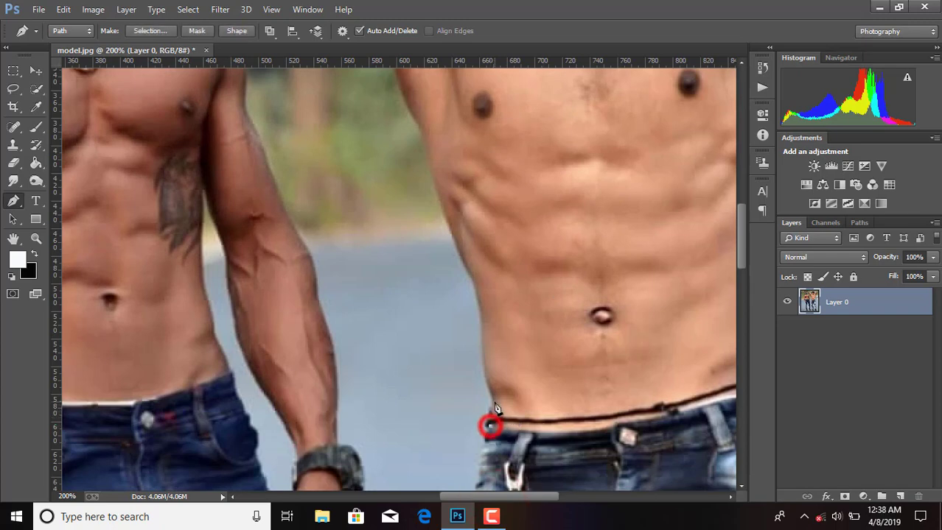
left_click(493, 398)
left_click(482, 344)
left_click(479, 300)
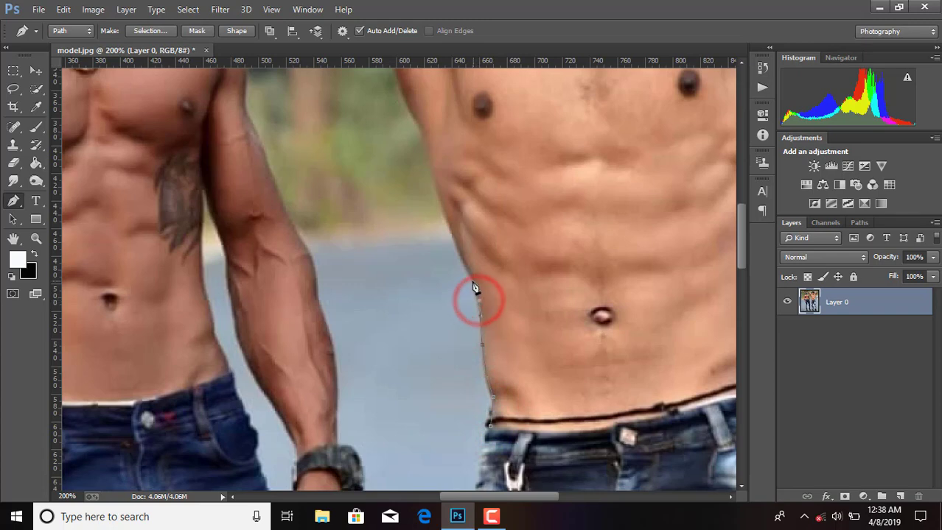
left_click(473, 276)
Continue the path up the side of his torso to the armpit, undoing the misplaced anchor point along the way
scroll(473, 276, "up", 3)
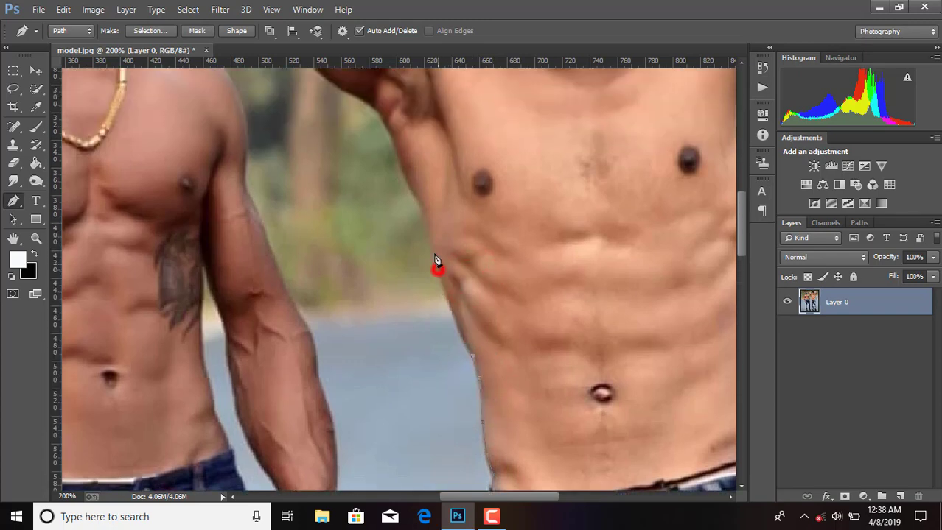
left_click(438, 269)
left_click(426, 231)
left_click(421, 210)
scroll(422, 210, "up", 4)
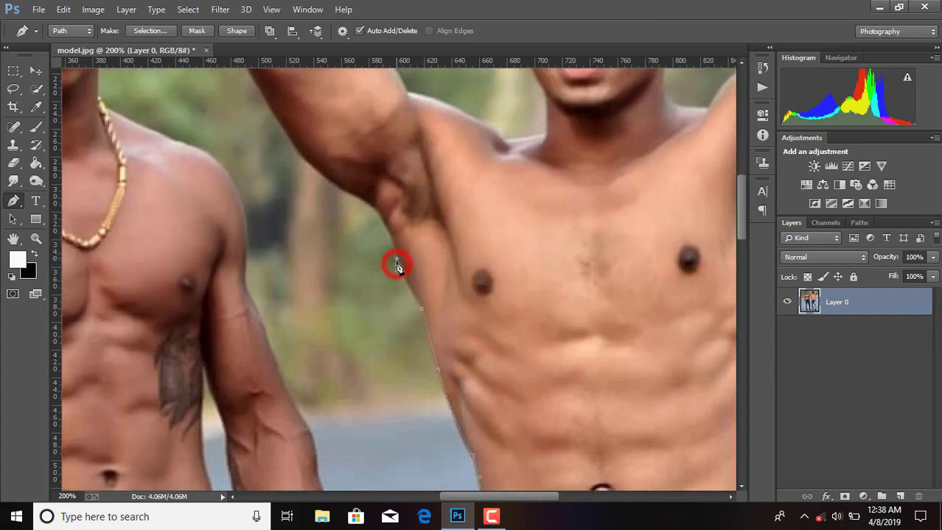
left_click(64, 9)
left_click(102, 22)
left_click(395, 247)
left_click(373, 207)
left_click(362, 200)
left_click(354, 196)
Extend the path with curved segments along the underside of his raised upper arm and around the elbow
left_click_drag(287, 137, 259, 96)
scroll(254, 140, "up", 3)
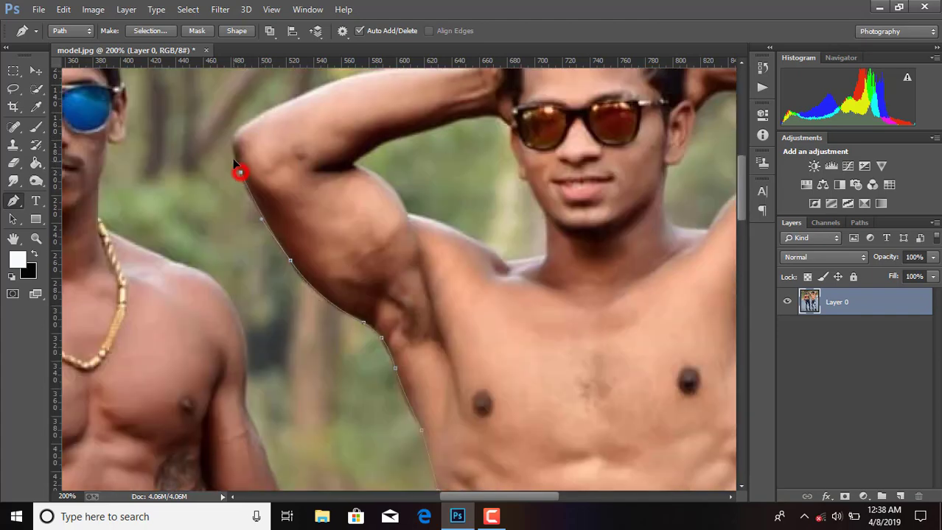
left_click_drag(233, 158, 232, 152)
left_click(230, 140)
Trace the upper edge of the same forearm from the elbow to where the hand meets the hair
left_click_drag(254, 118, 282, 105)
left_click_drag(333, 81, 352, 81)
scroll(361, 103, "up", 5)
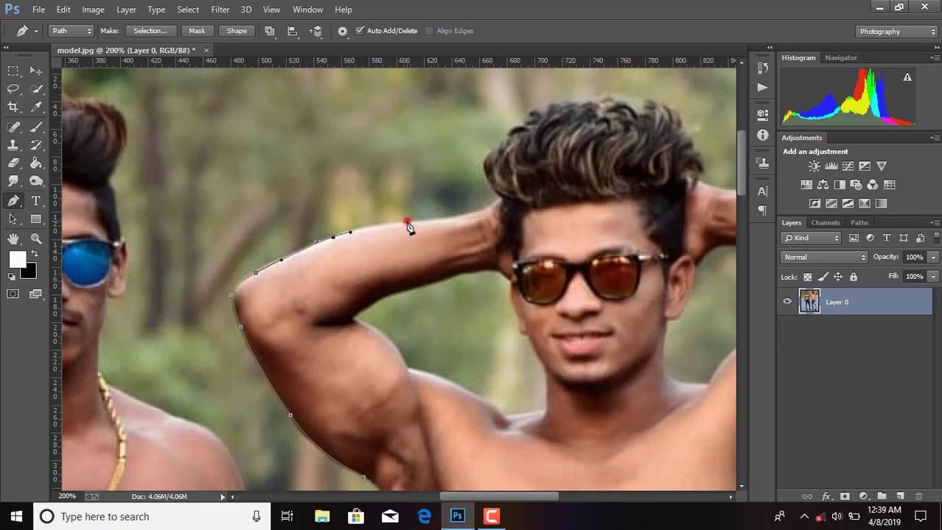
left_click_drag(406, 222, 430, 223)
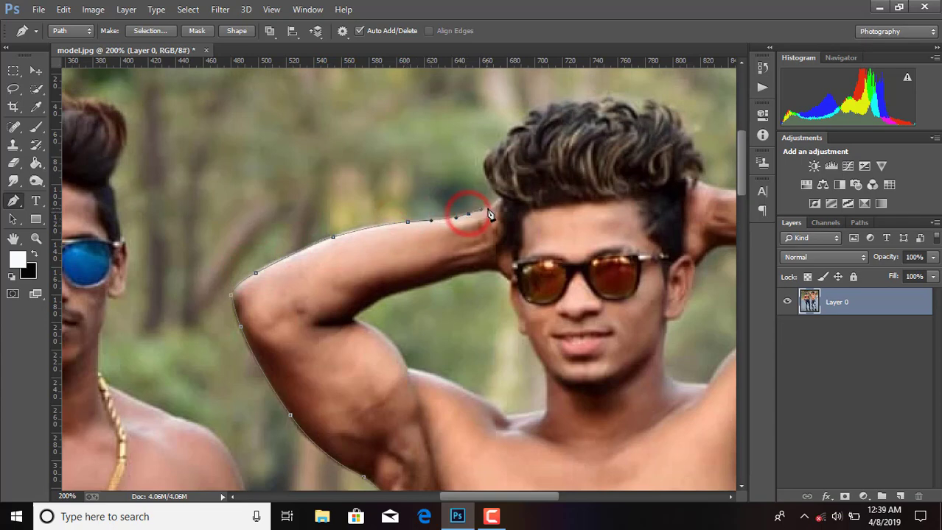
left_click_drag(490, 214, 490, 212)
left_click_drag(490, 205, 500, 202)
Trace the hair outline with closely spaced anchor points from above the hand to the top of the head
left_click(487, 169)
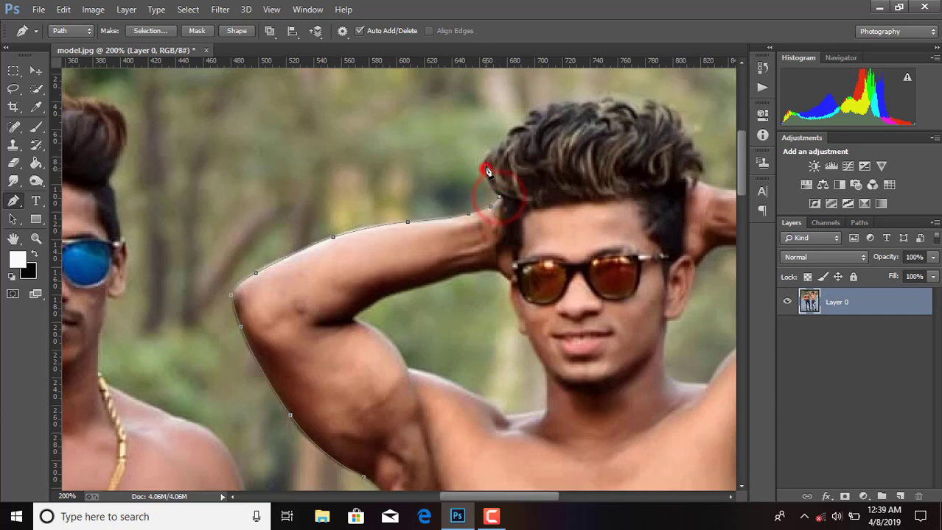
left_click(495, 149)
left_click(506, 140)
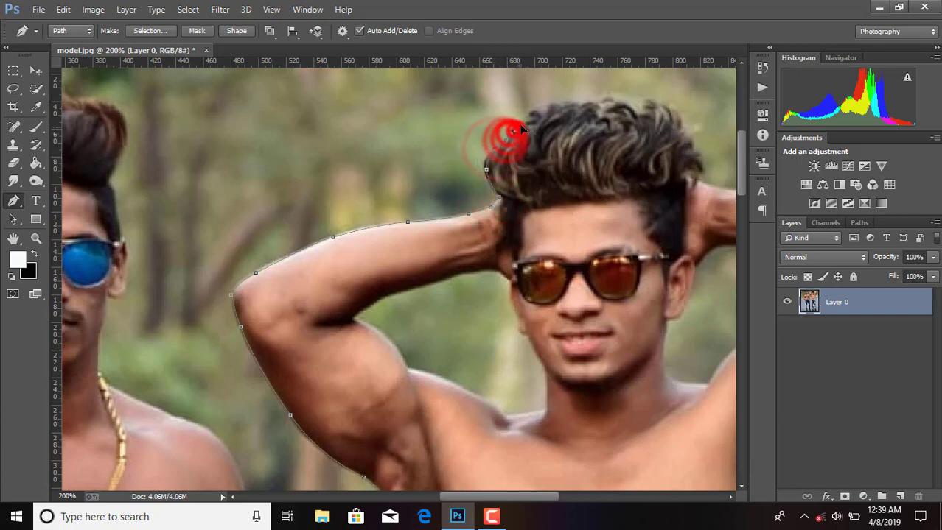
left_click_drag(515, 131, 539, 113)
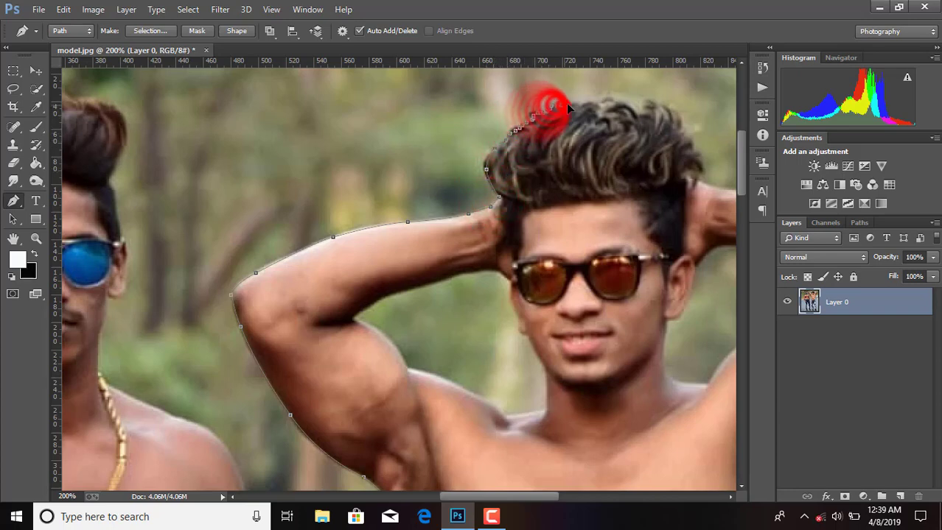
left_click(566, 104)
left_click(581, 104)
left_click(596, 103)
left_click(612, 101)
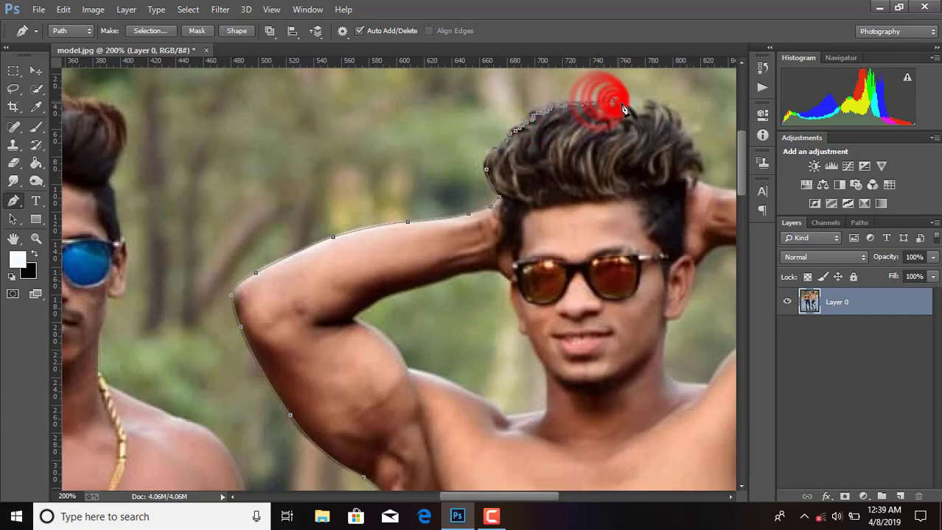
Continue the hair outline from the top of the head down the far side to the other hand
left_click(625, 108)
left_click(646, 116)
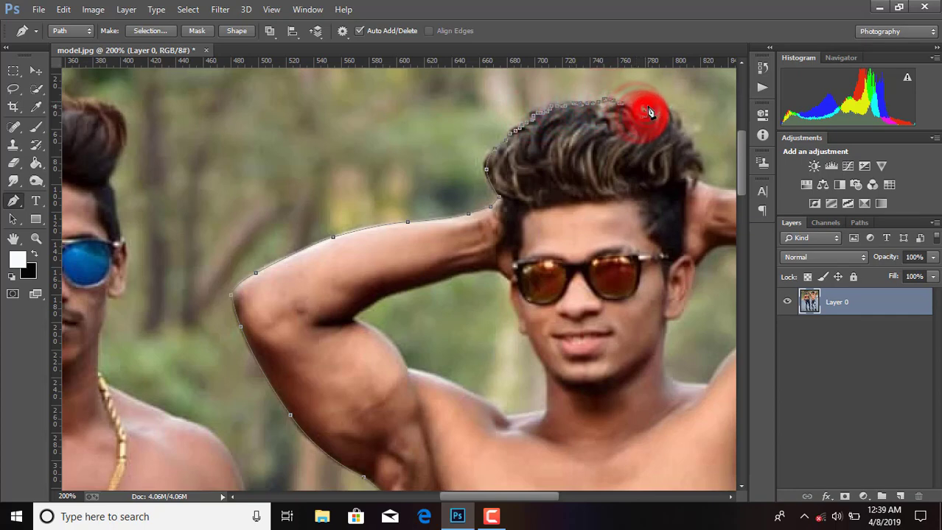
left_click(655, 106)
left_click(667, 112)
left_click(678, 124)
left_click_drag(685, 134, 689, 141)
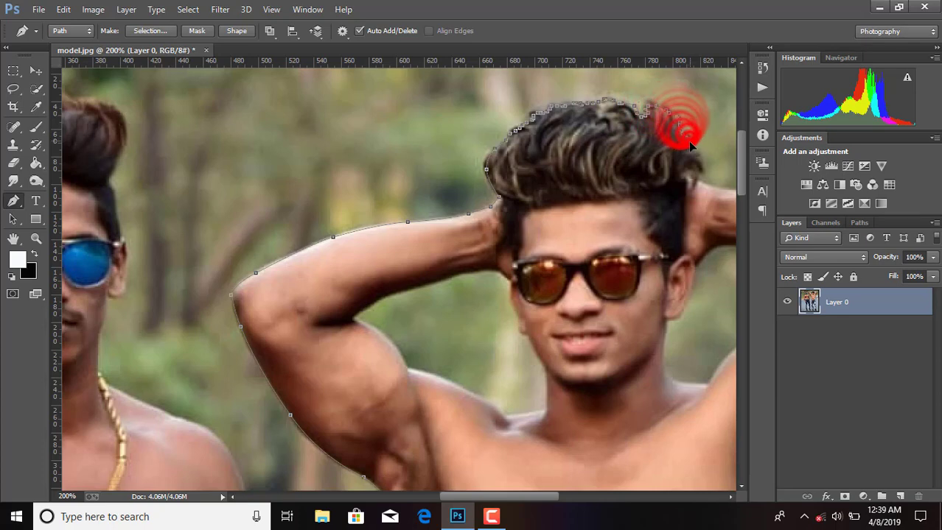
left_click(692, 143)
left_click(688, 152)
left_click(699, 160)
left_click(700, 170)
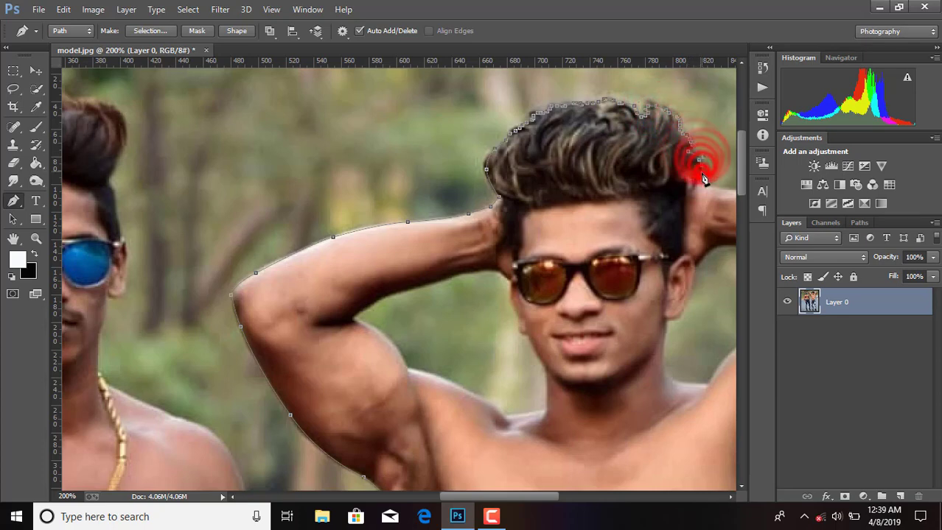
left_click(686, 173)
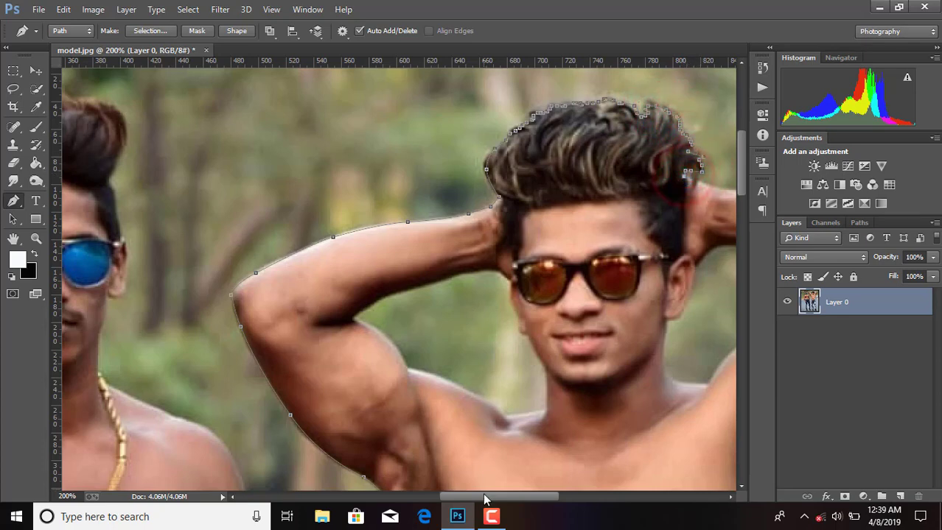
Extend the path along the upper edge of his other forearm from the hand toward the elbow
left_click_drag(484, 500, 530, 500)
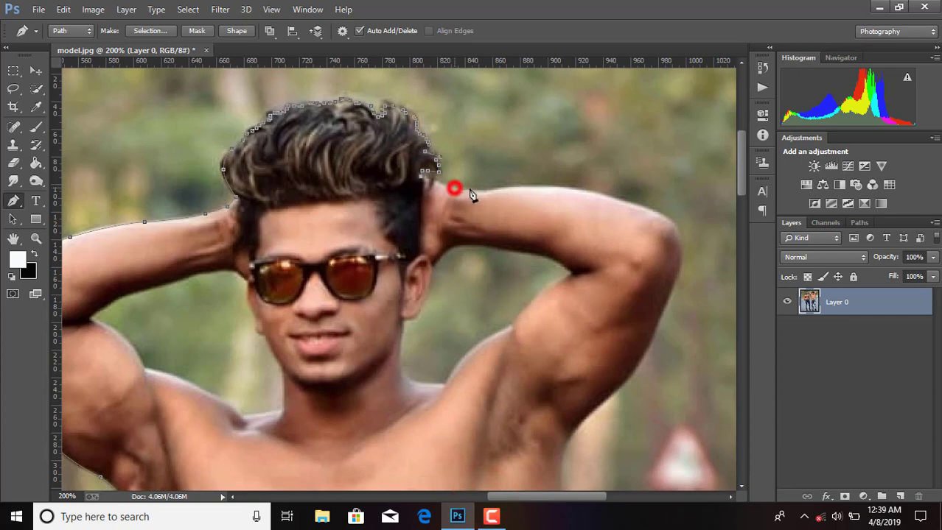
left_click(454, 189)
left_click(544, 186)
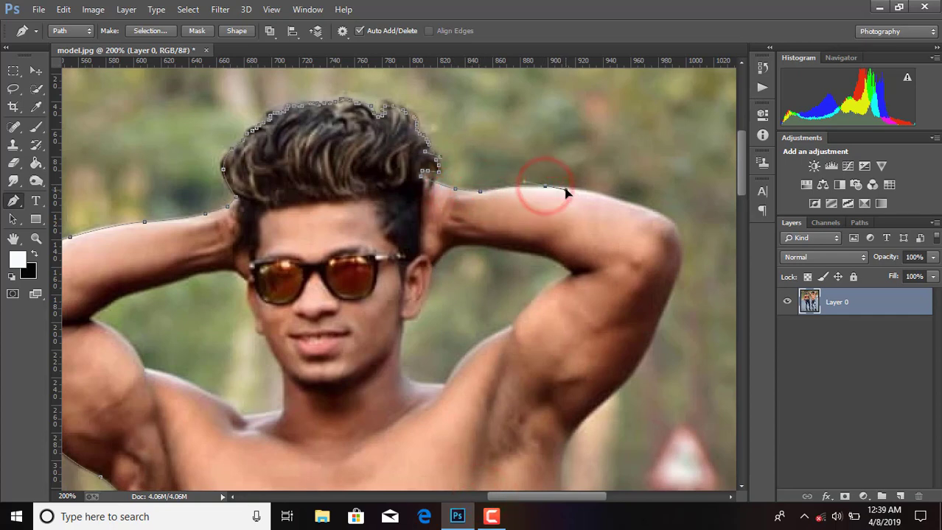
left_click(617, 201)
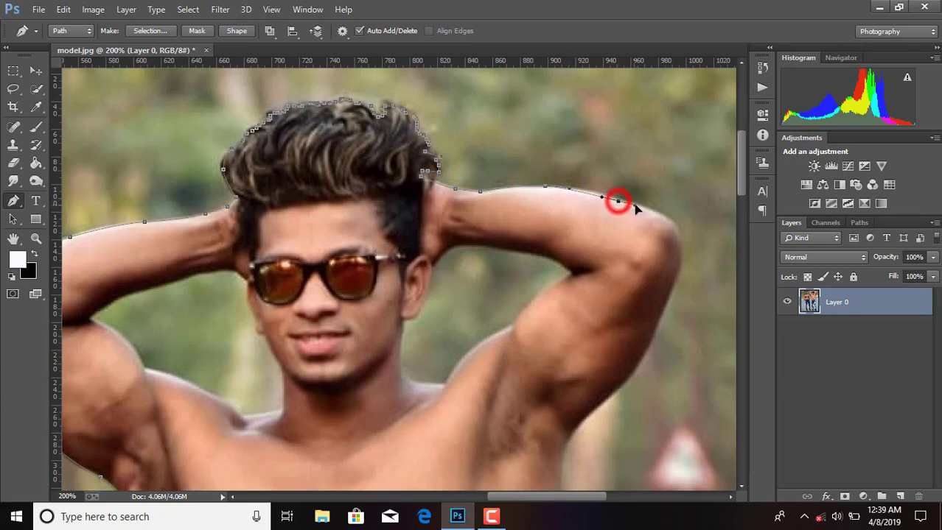
left_click(650, 211)
Trace the path around the second elbow and along the underside of the upper arm to the armpit
scroll(663, 221, "down", 2)
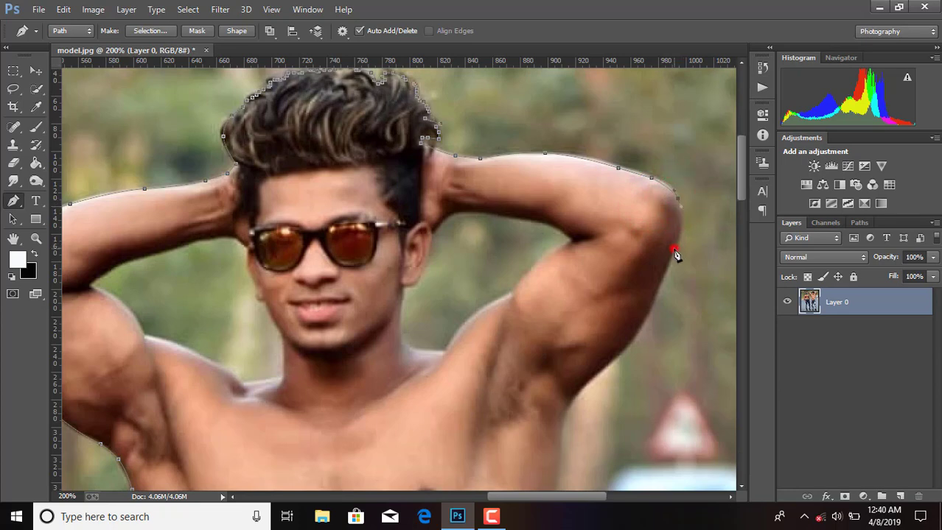
scroll(667, 279, "down", 3)
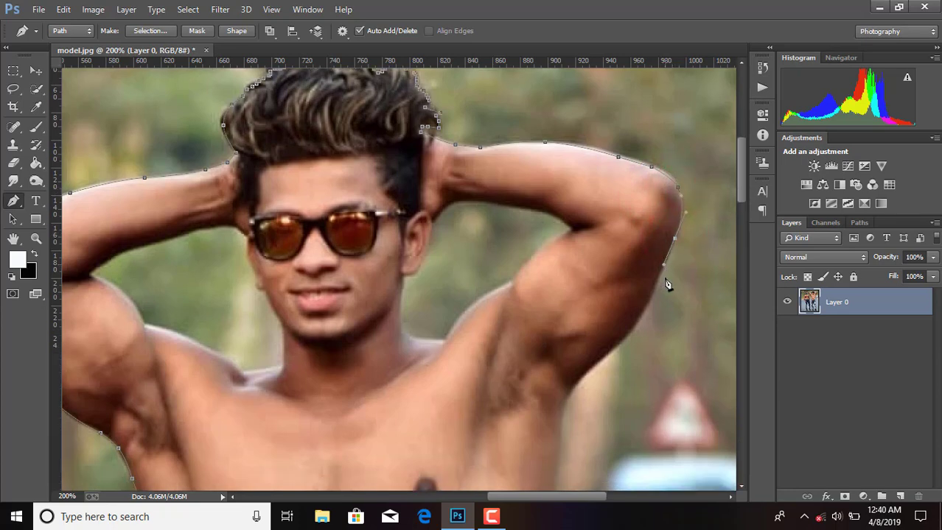
left_click(657, 238)
scroll(658, 243, "down", 2)
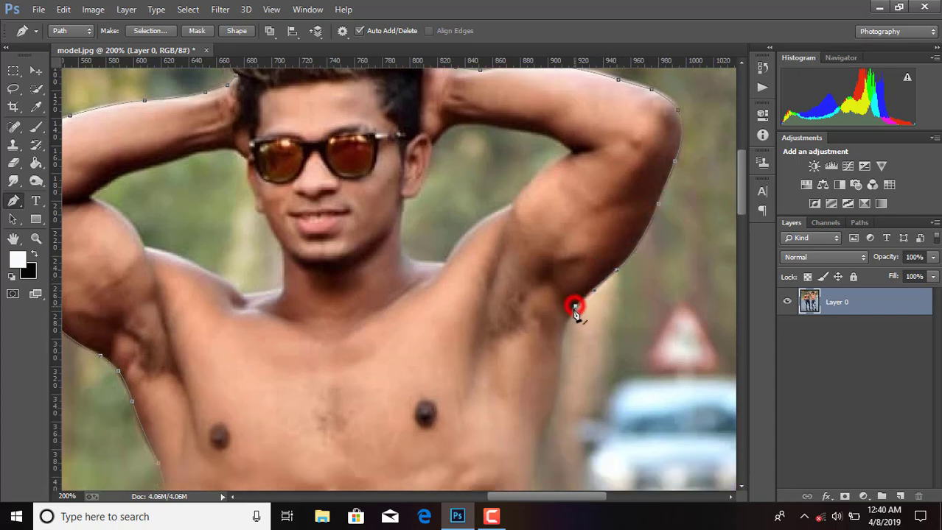
Continue the path from the armpit down the side of his chest to the lower ribs
scroll(575, 313, "down", 2)
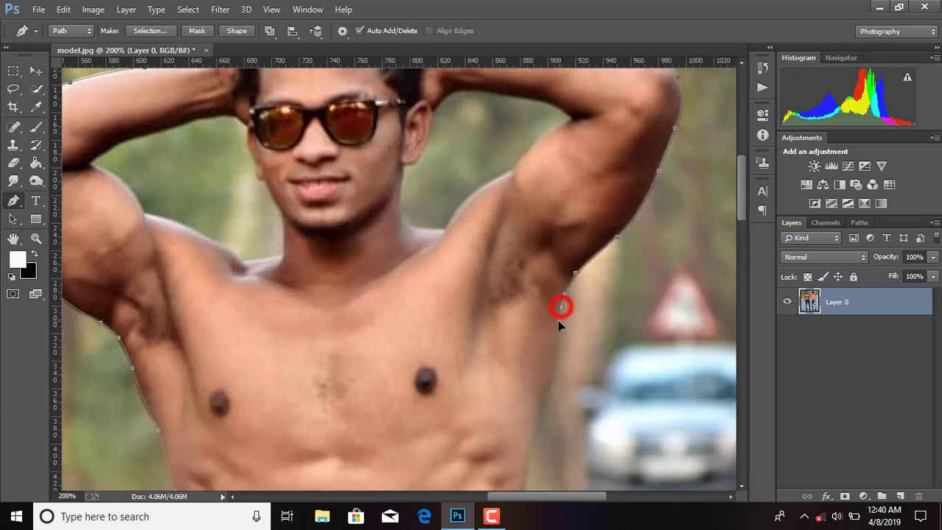
left_click_drag(557, 319, 554, 326)
scroll(556, 332, "down", 2)
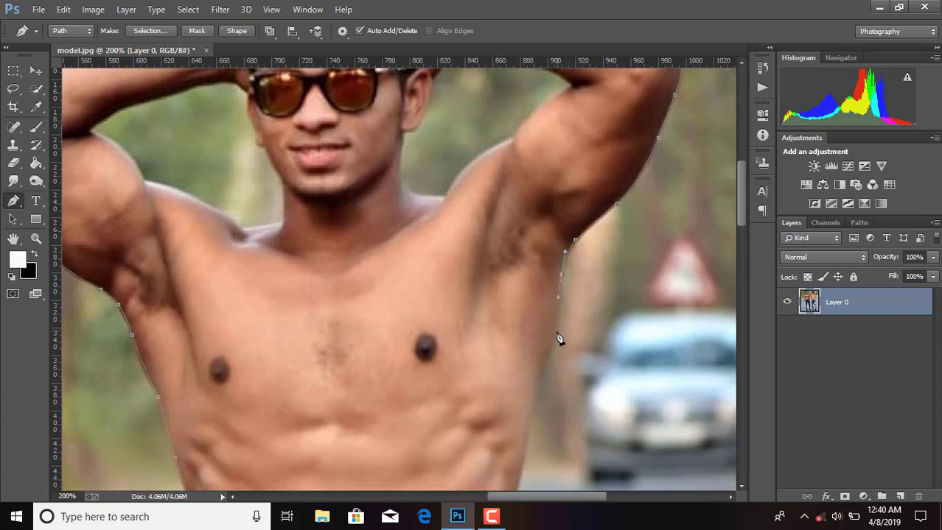
left_click(546, 357)
scroll(561, 380, "down", 5)
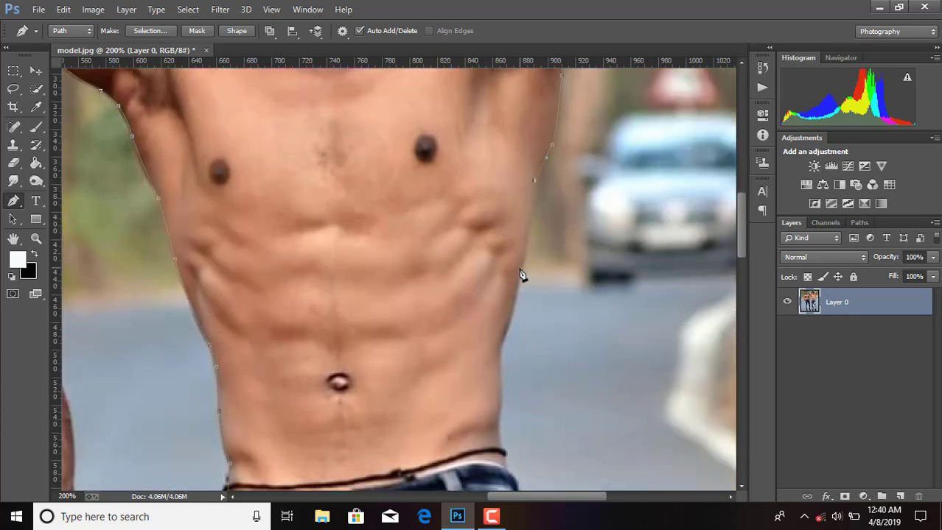
scroll(513, 302, "down", 2)
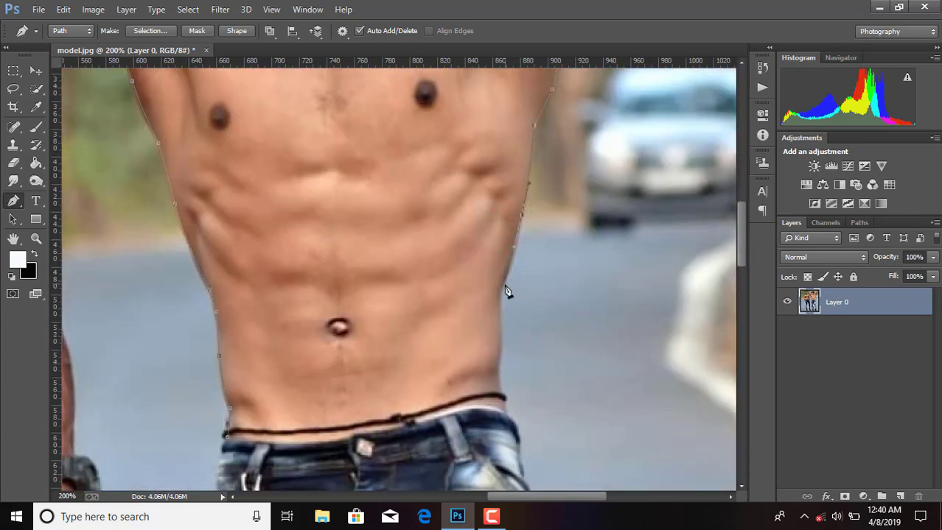
Extend the path down the side of his waist to the top edge of the jeans
scroll(500, 292, "down", 1)
left_click(500, 293)
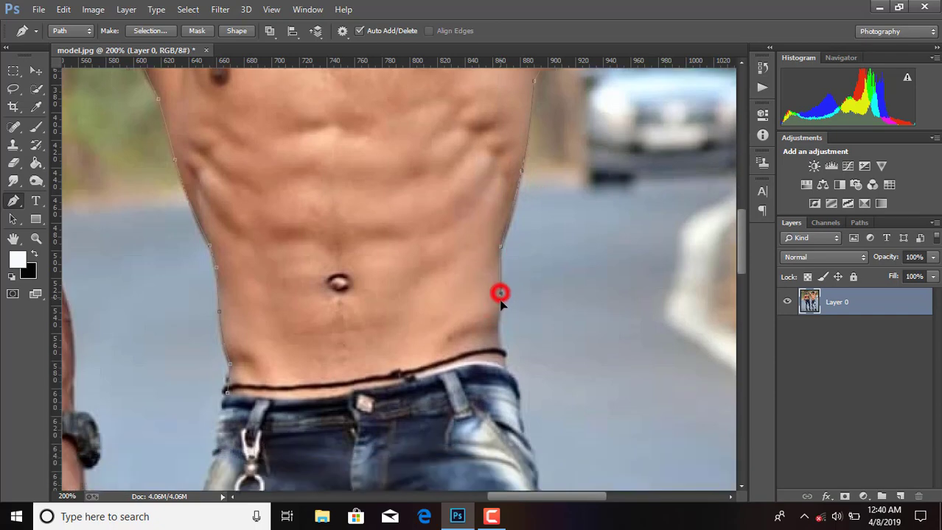
left_click(499, 310)
left_click(496, 319)
left_click(497, 332)
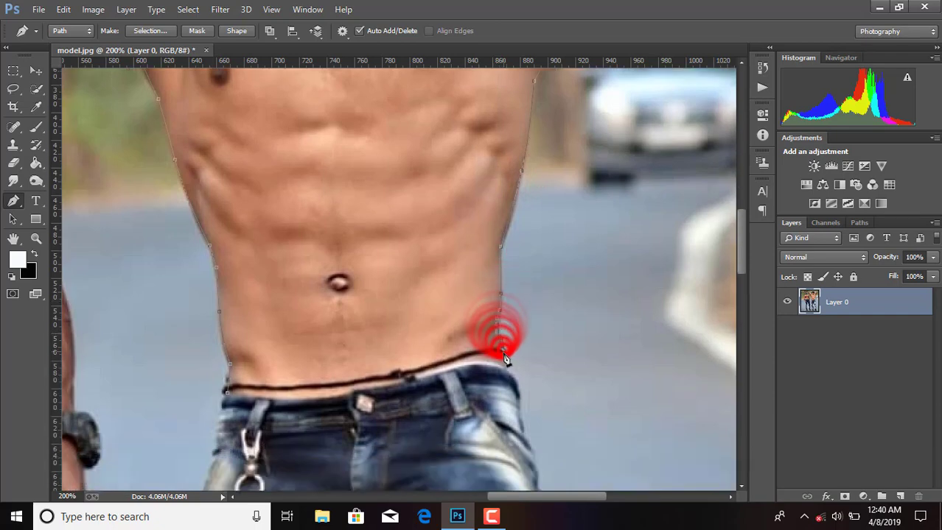
left_click(504, 348)
left_click(502, 366)
Trace along the upper edge of the jeans' waistband across the belly and close the path at its starting point
left_click_drag(424, 377, 410, 383)
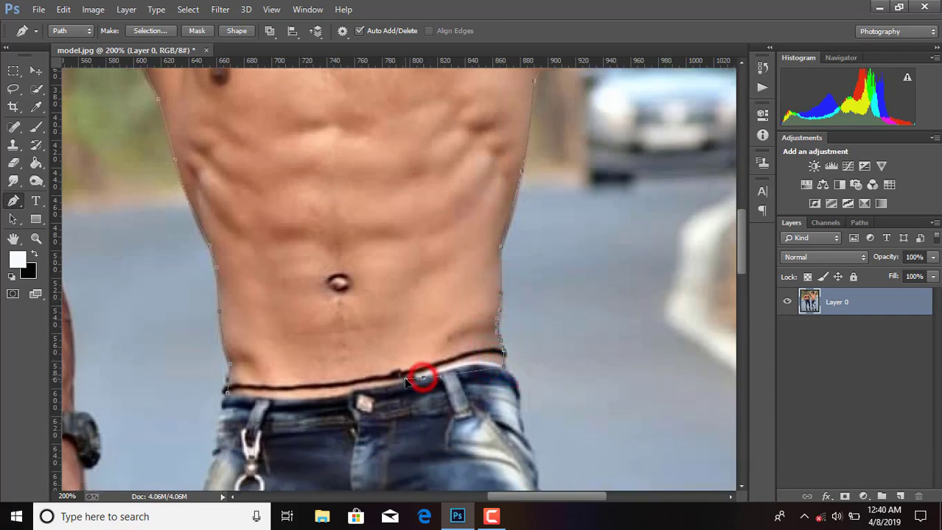
left_click(369, 392)
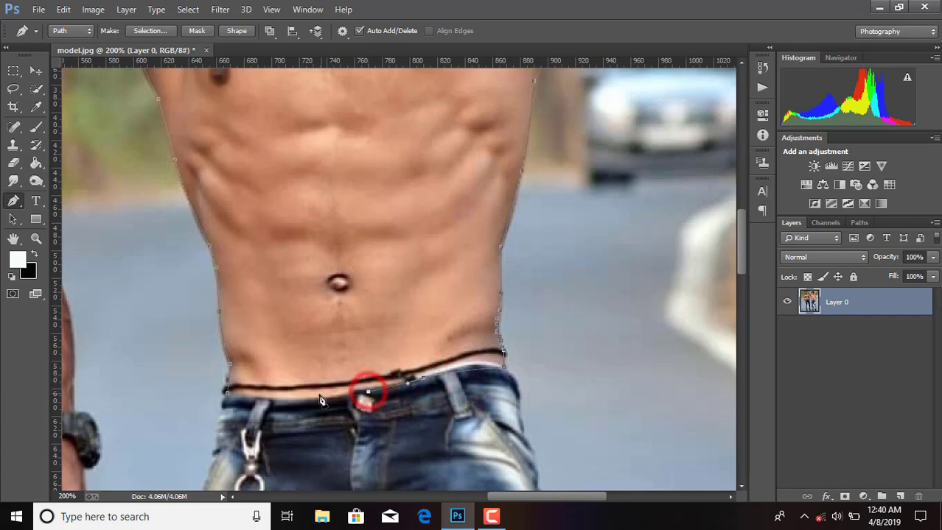
left_click(272, 395)
left_click(226, 391)
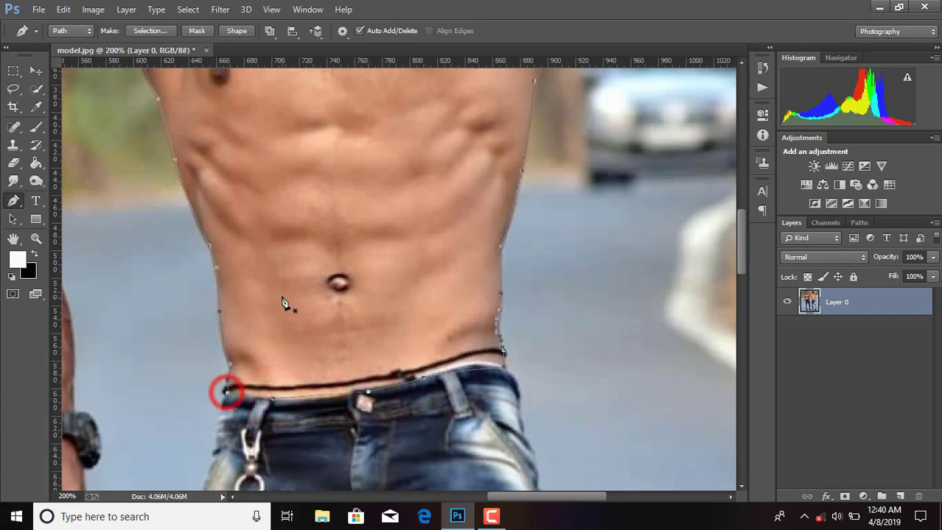
Convert the closed body path into a new anti-aliased selection with a feather radius of 0 pixels
right_click(283, 296)
left_click(338, 231)
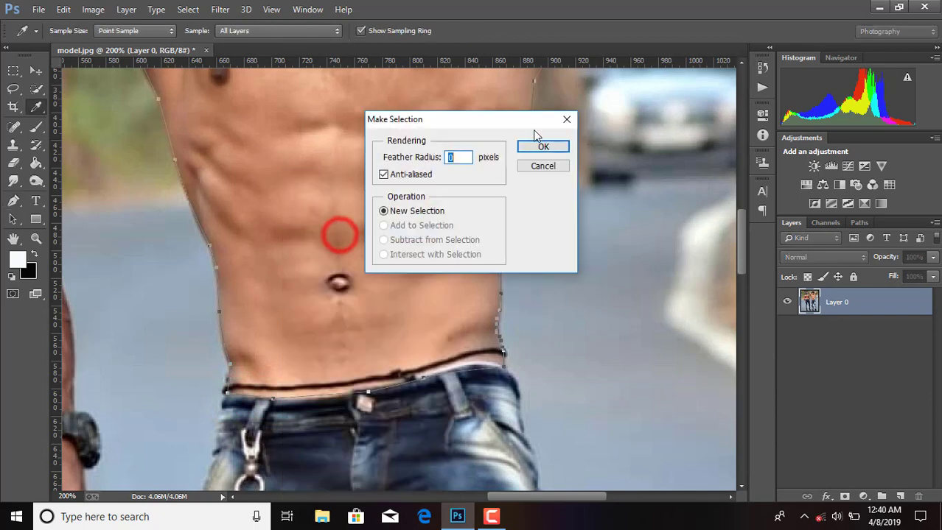
left_click(545, 145)
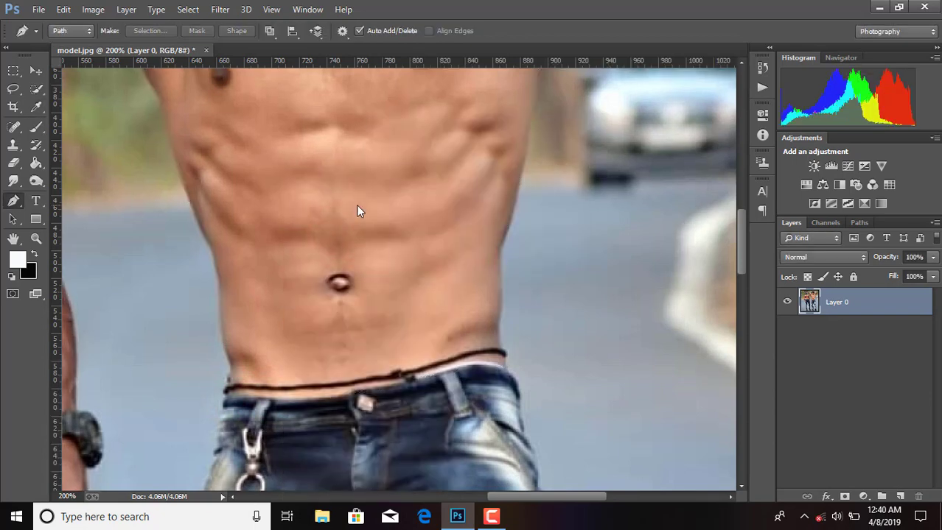
Add a layer mask to Layer 0 from the selection to hide everything around the man
key("ctrl+minus")
key("ctrl+minus")
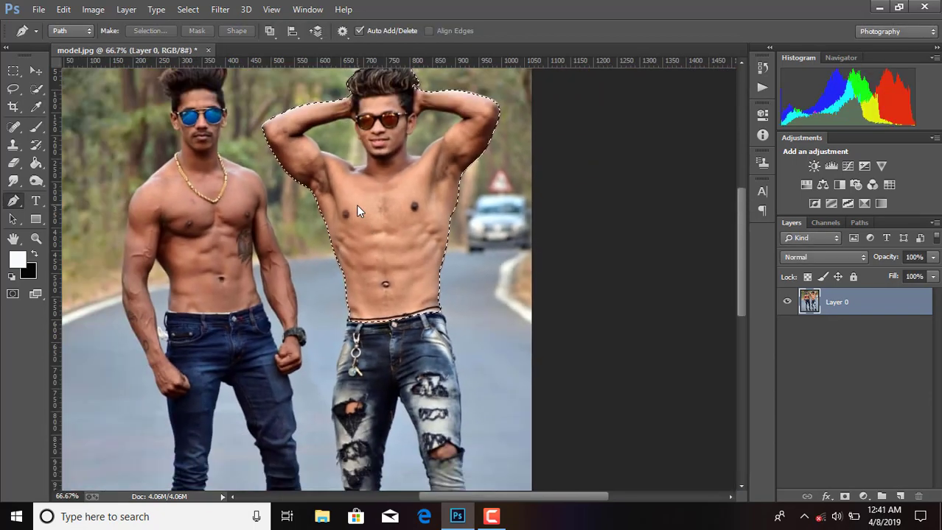
left_click(845, 496)
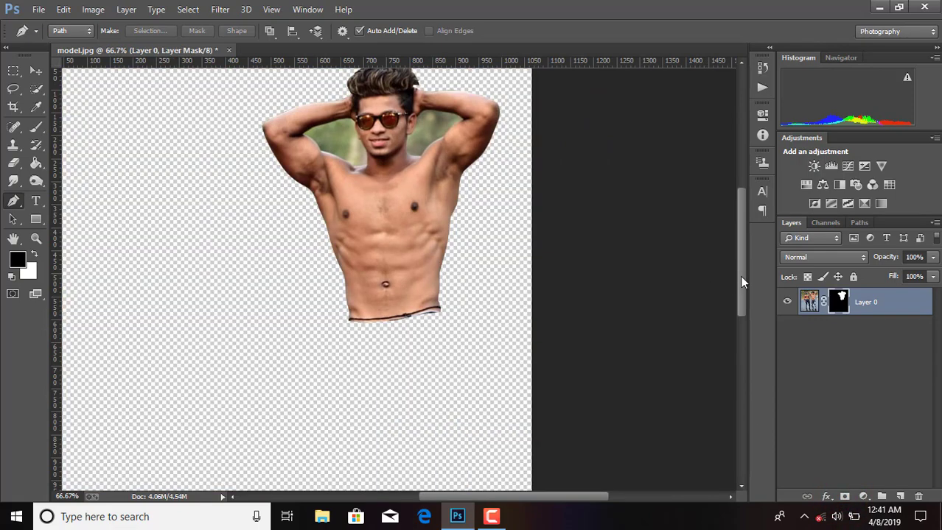
Start a path around the background gap beside his ear, tracing from the shoulder along the inner upper arm to the elbow crease
left_click_drag(742, 282, 741, 253)
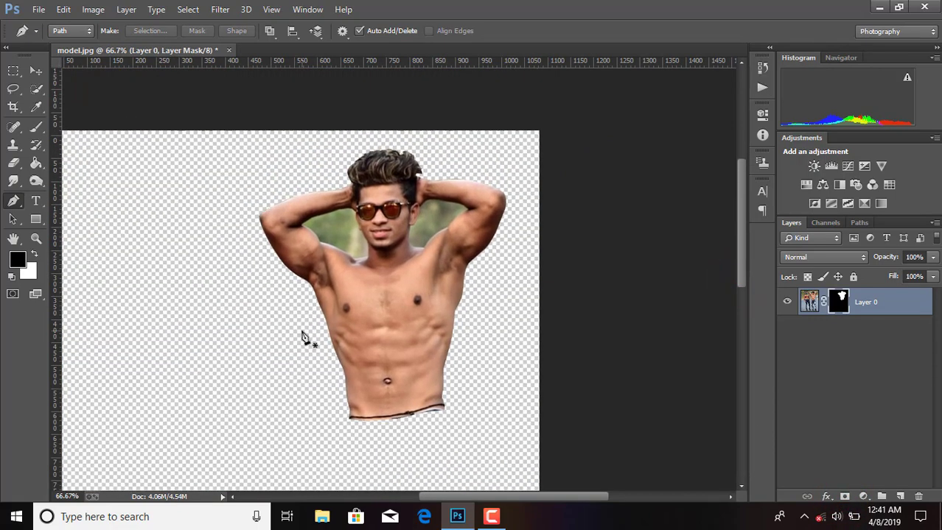
key("ctrl+plus")
key("ctrl+plus")
key("ctrl+minus")
scroll(305, 337, "up", 4)
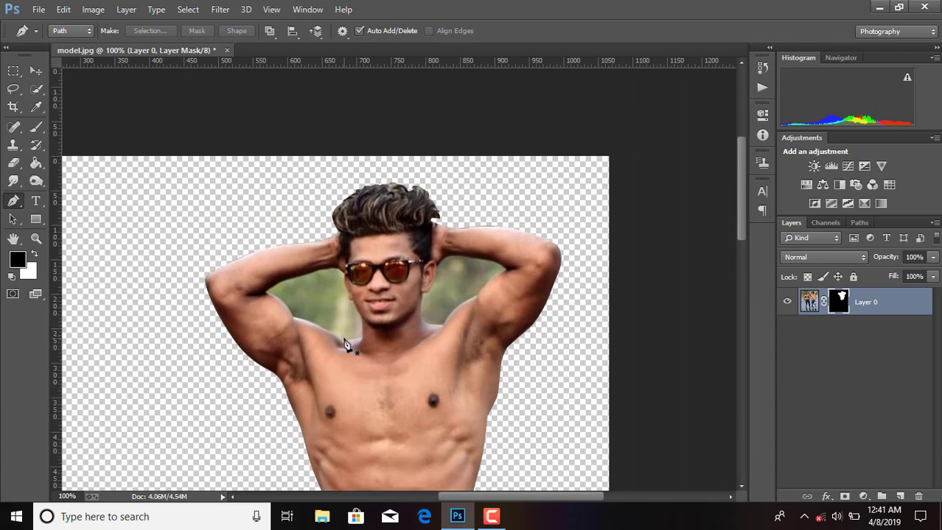
key("ctrl+plus")
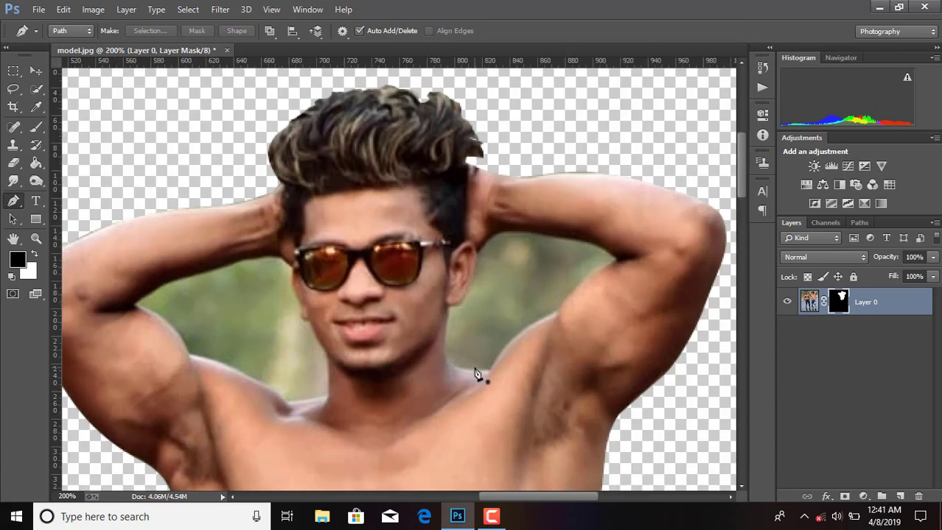
left_click(490, 371)
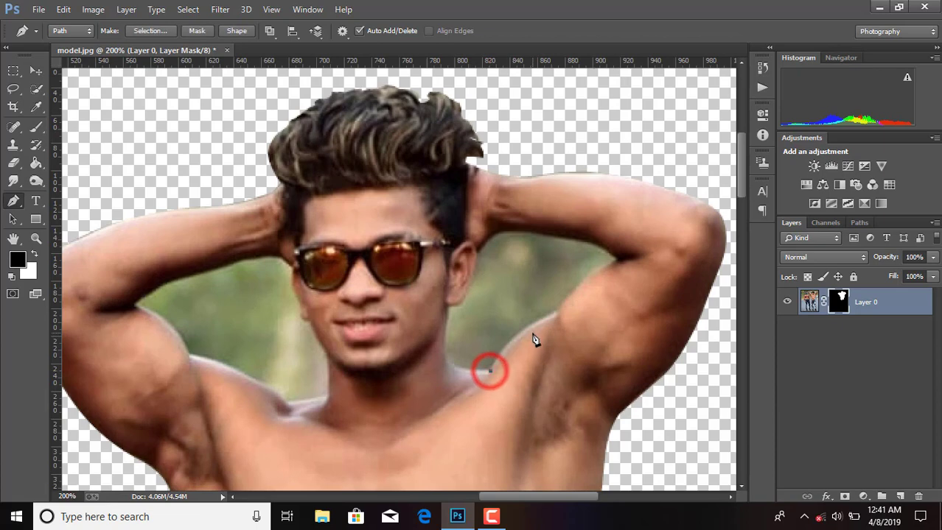
left_click_drag(531, 326, 556, 317)
left_click(556, 316)
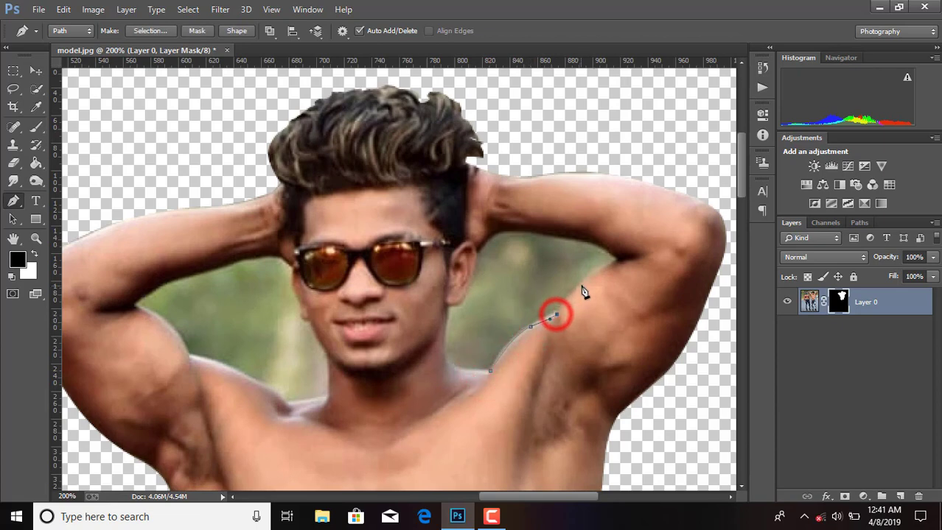
left_click_drag(585, 282, 584, 242)
left_click(615, 262)
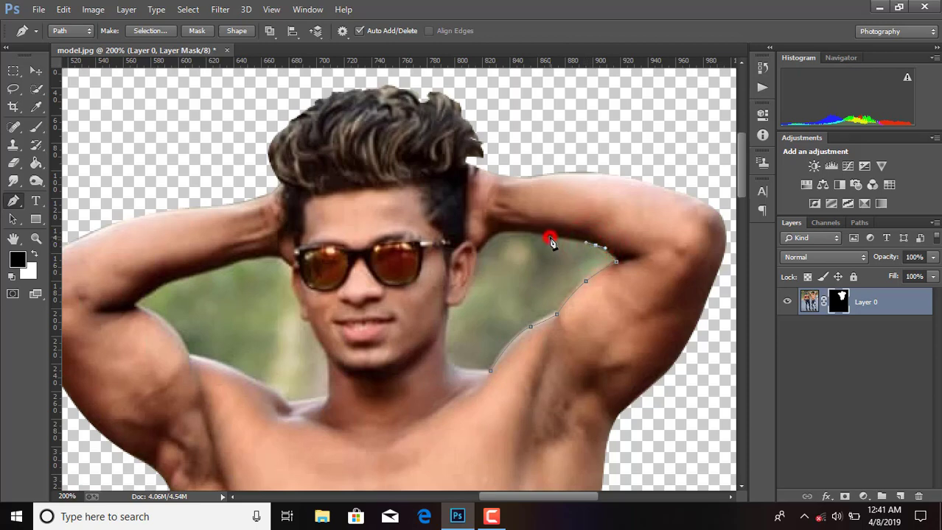
Continue the gap path along the underside of the forearm from the elbow crease toward the ear
left_click(550, 237)
left_click(523, 233)
left_click(495, 233)
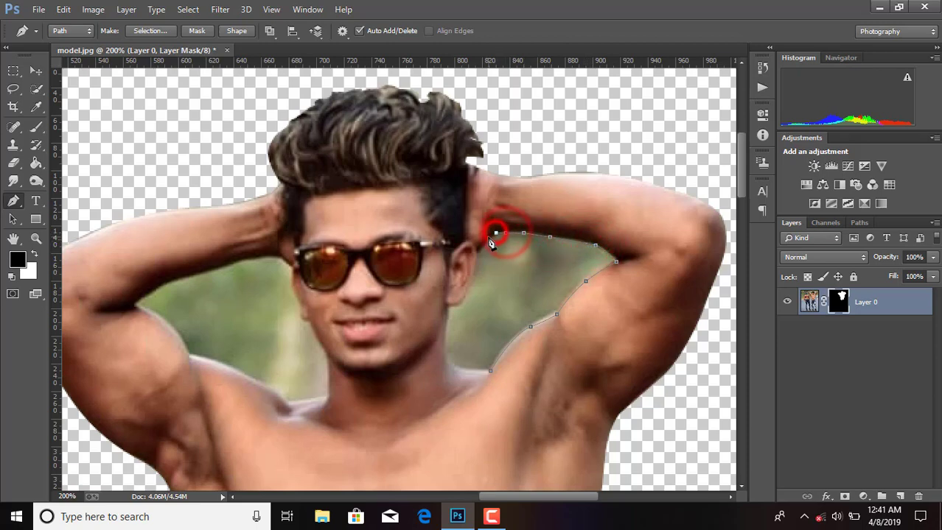
left_click(487, 239)
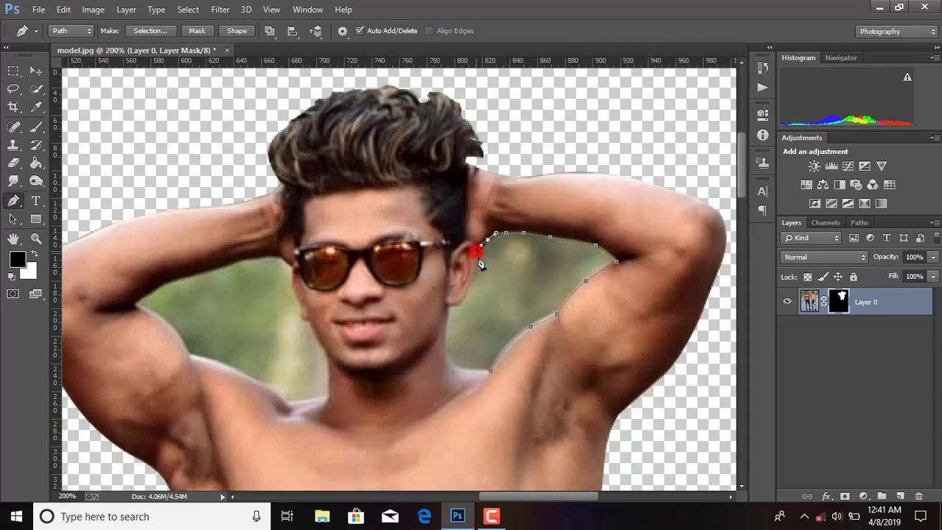
Trace the gap path down the ear, jaw and neck, and close it at the shoulder
left_click(467, 279)
left_click(462, 296)
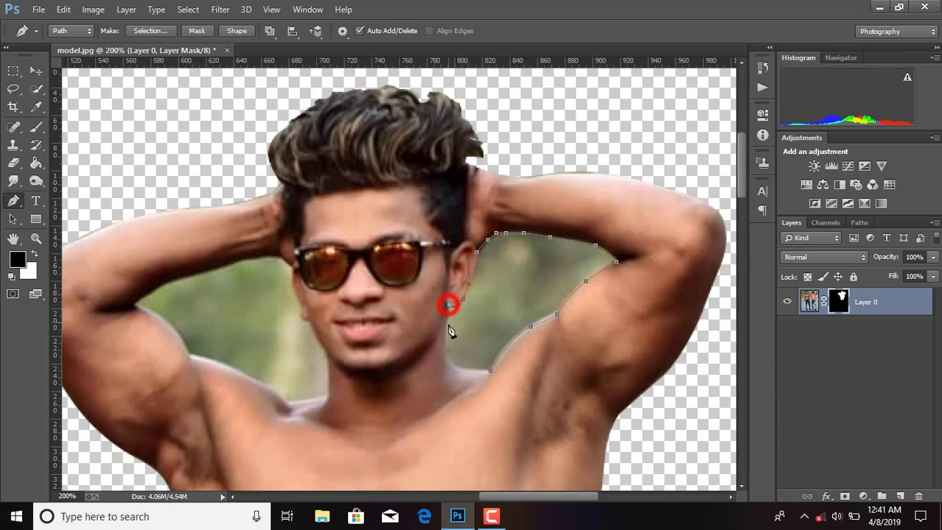
left_click(445, 336)
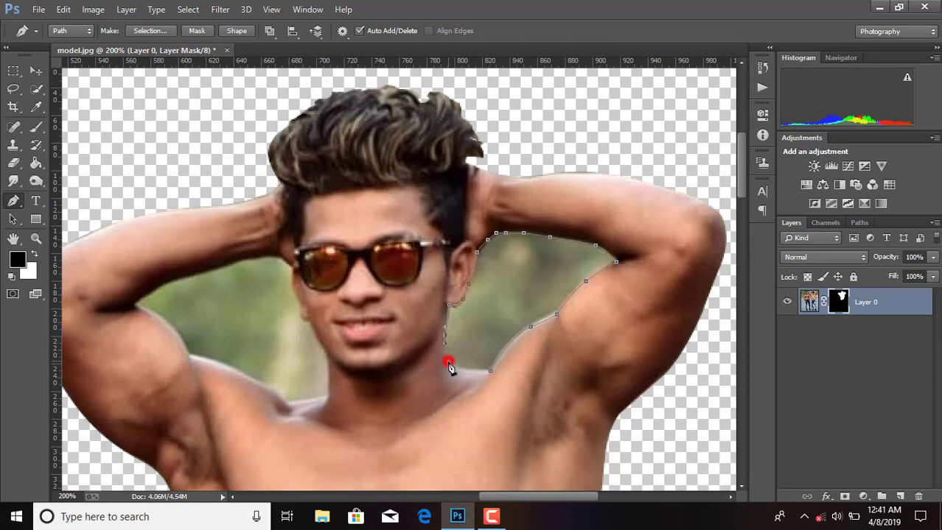
left_click(448, 363)
left_click_drag(475, 372, 492, 377)
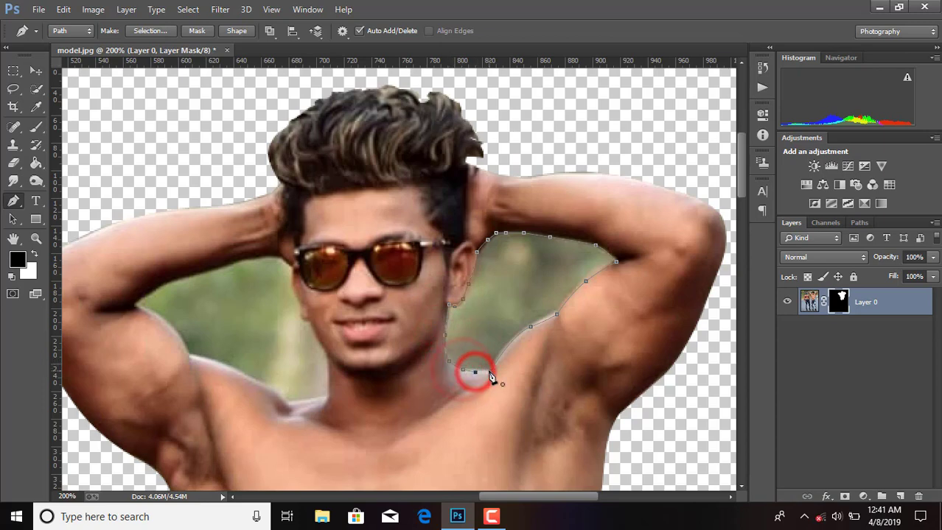
Make a selection from the closed path around the gap beside his ear
right_click(493, 375)
left_click(551, 232)
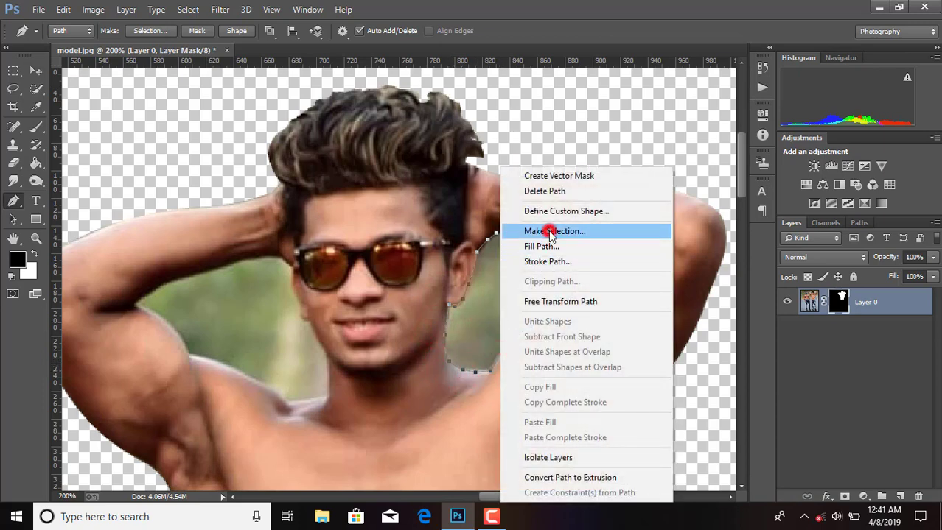
left_click(533, 149)
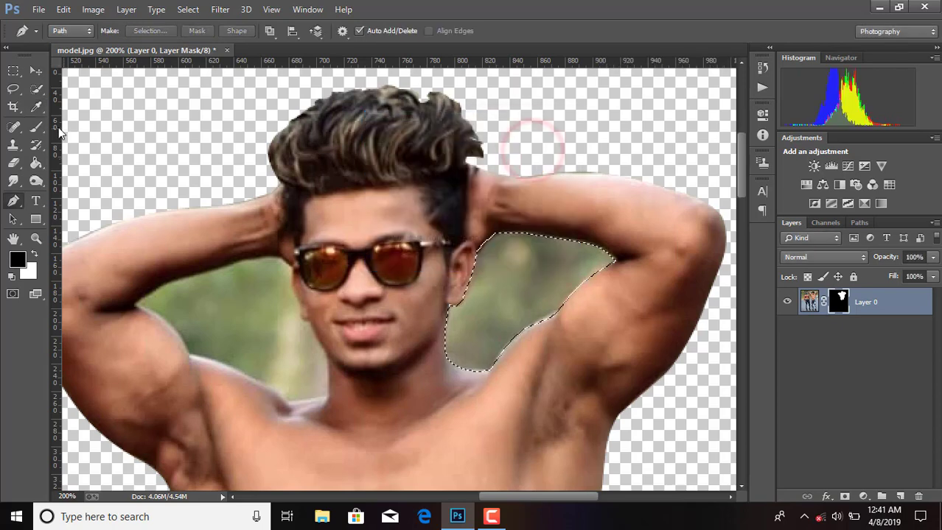
Paint the selected gap black on the layer mask with the Brush tool at size 80, and deselect
left_click(35, 126)
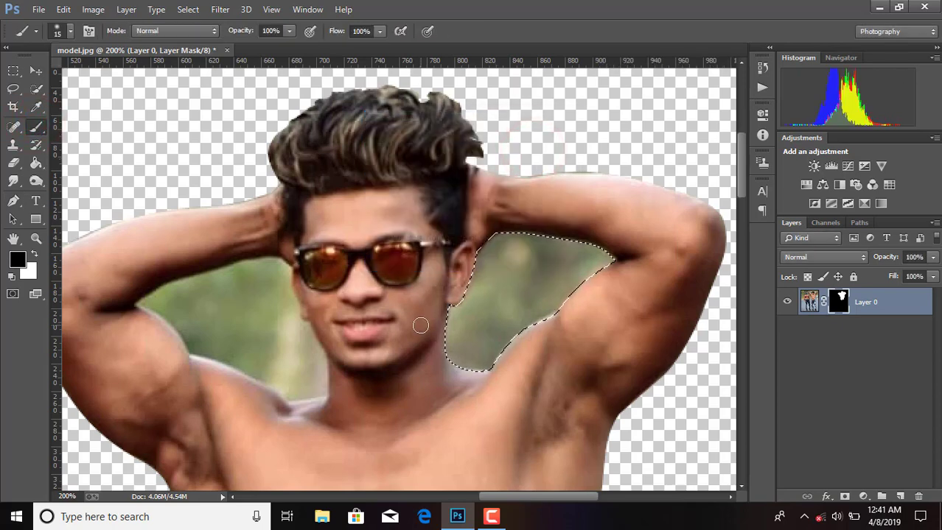
key("bracketright")
key("bracketright")
key("bracketright")
key("bracketright")
key("bracketright")
key("bracketright")
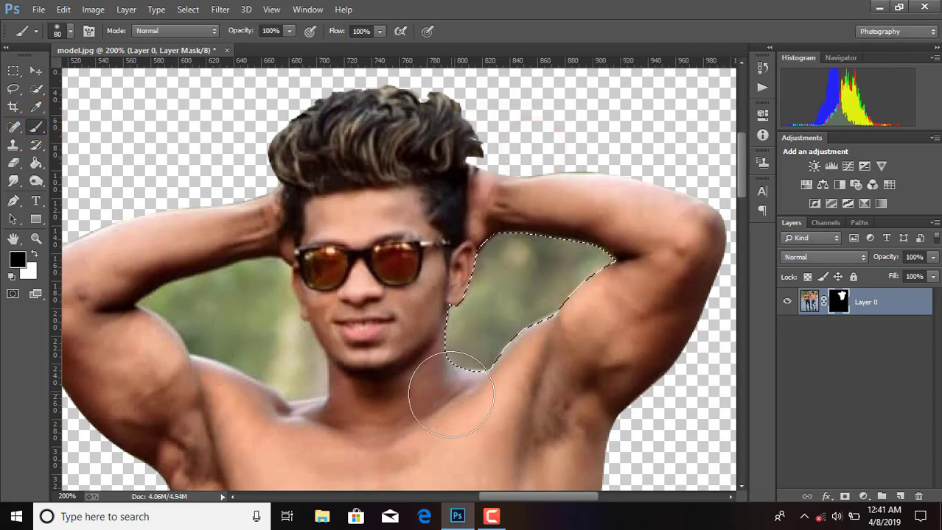
mouse_move(451, 395)
left_mouse_down()
mouse_move(642, 203)
mouse_move(494, 264)
mouse_move(533, 246)
mouse_move(481, 311)
mouse_move(465, 352)
mouse_move(545, 306)
mouse_move(547, 246)
mouse_move(437, 327)
mouse_move(523, 298)
left_mouse_up()
key("ctrl+d")
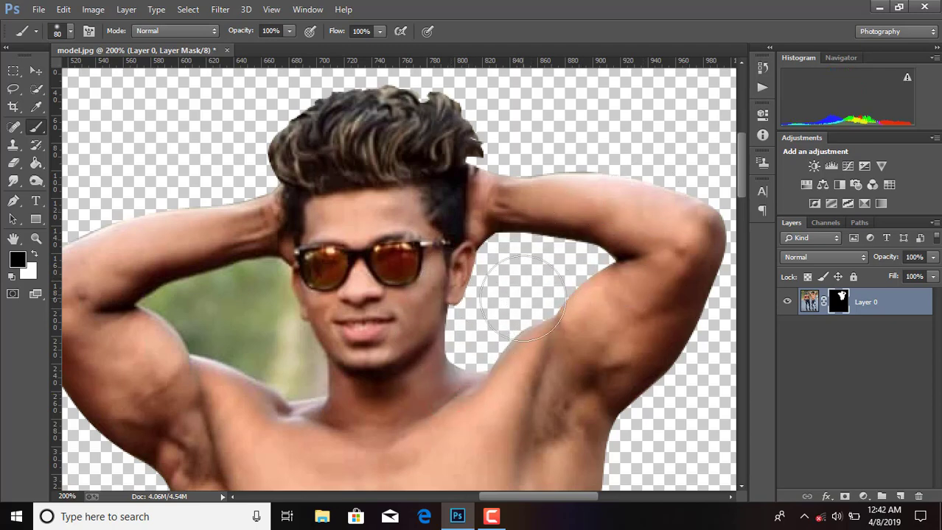
Start a Pen path around the remaining background gap, tracing from the neck along the shoulder and upper arm to the elbow crease
left_click(16, 201)
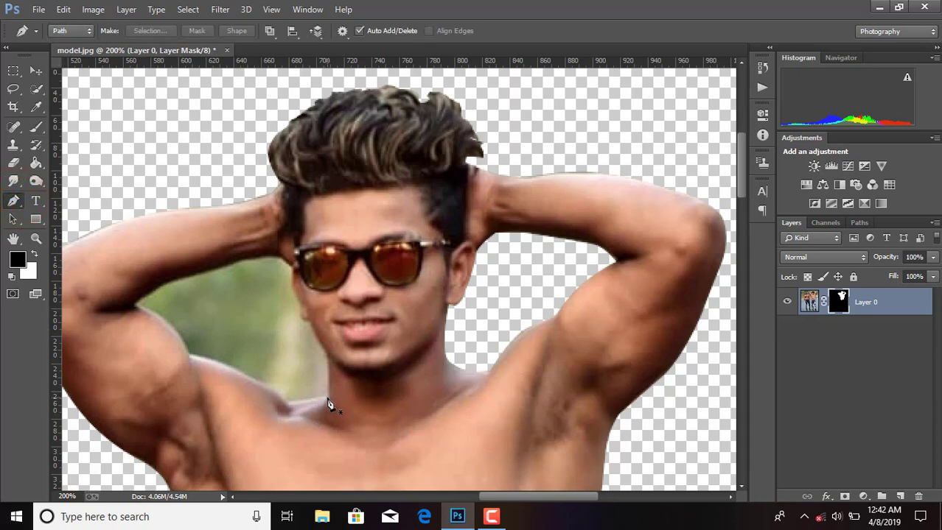
left_click(327, 398)
left_click_drag(295, 402, 208, 359)
left_click(285, 402)
left_click(197, 357)
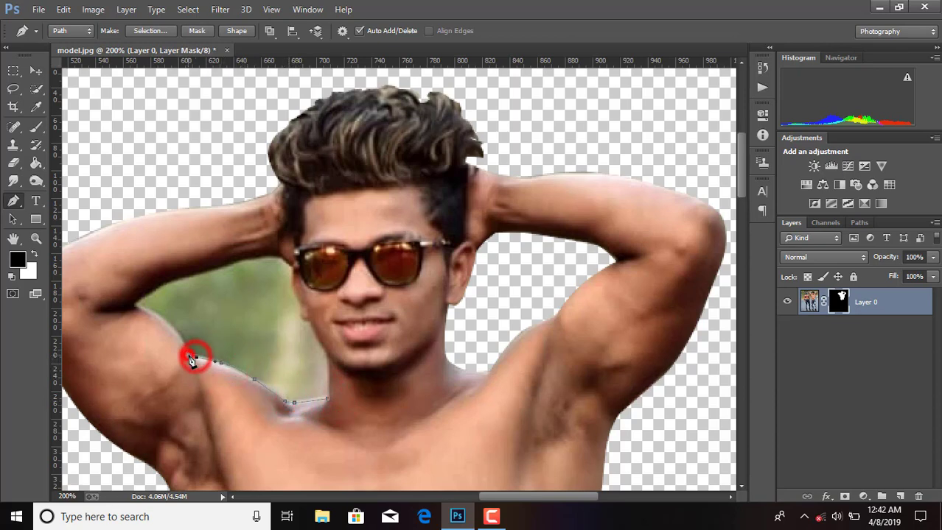
left_click(188, 356)
left_click_drag(170, 325, 162, 320)
left_click(139, 313)
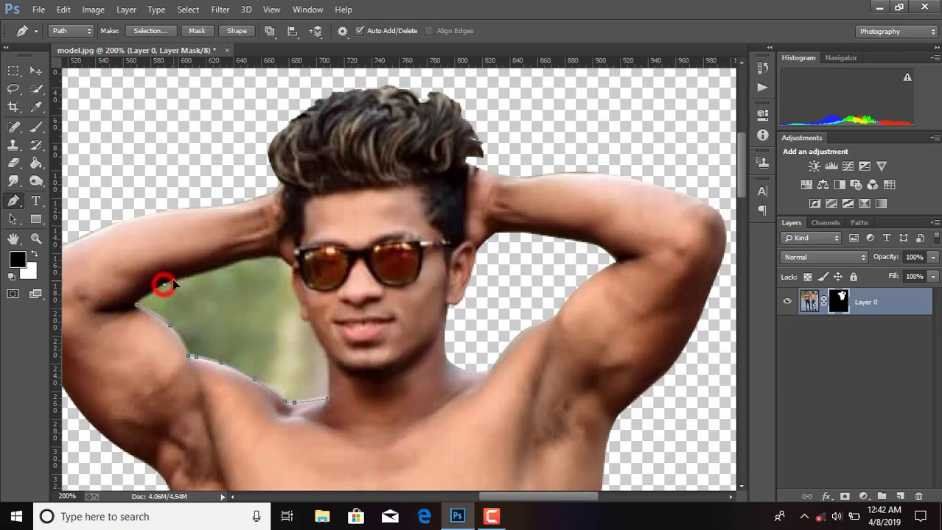
Trace the second gap along the underside of the forearm and down the side of the face, closing the path at the neck
left_click_drag(164, 285, 181, 284)
left_click(214, 270)
left_click(229, 264)
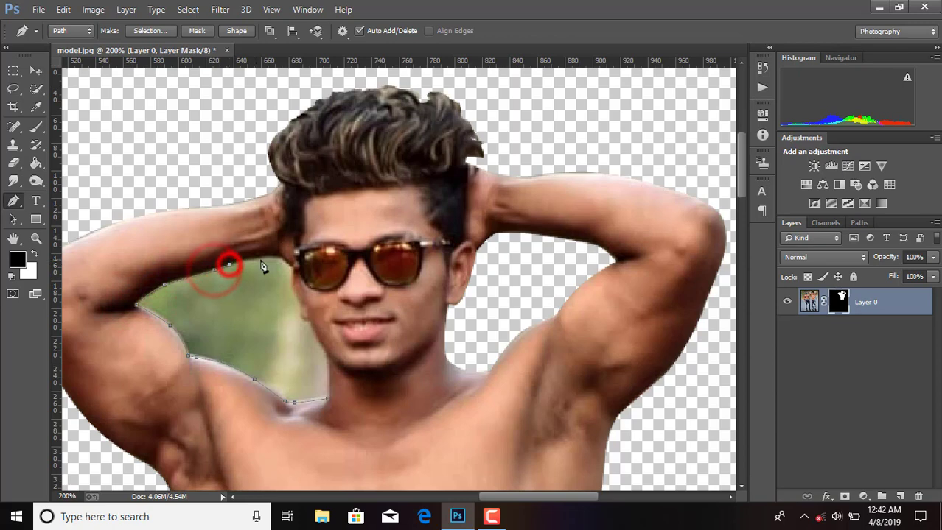
left_click_drag(267, 257, 310, 328)
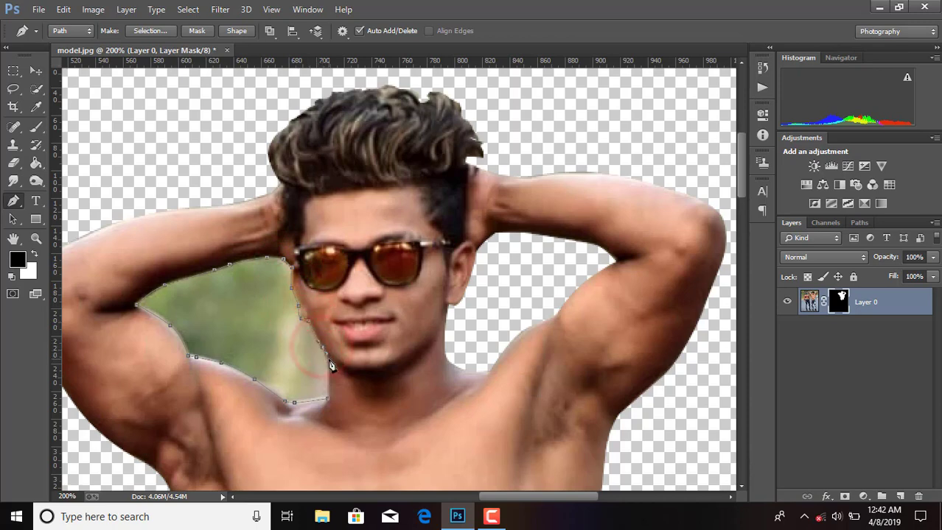
left_click(328, 361)
left_click(327, 387)
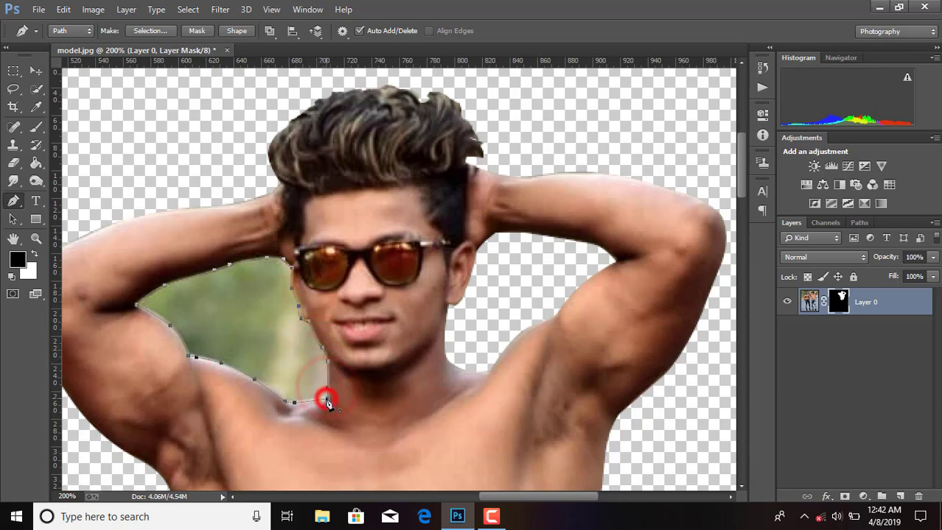
Make a selection from the closed path with feather radius 0, paint it black on the layer mask with the Brush tool, and deselect
right_click(279, 372)
left_click(330, 95)
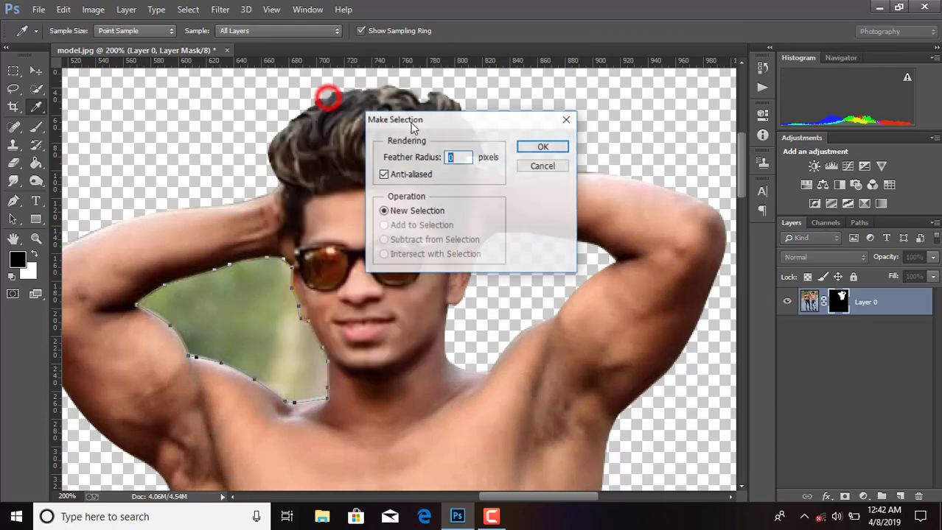
left_click(529, 146)
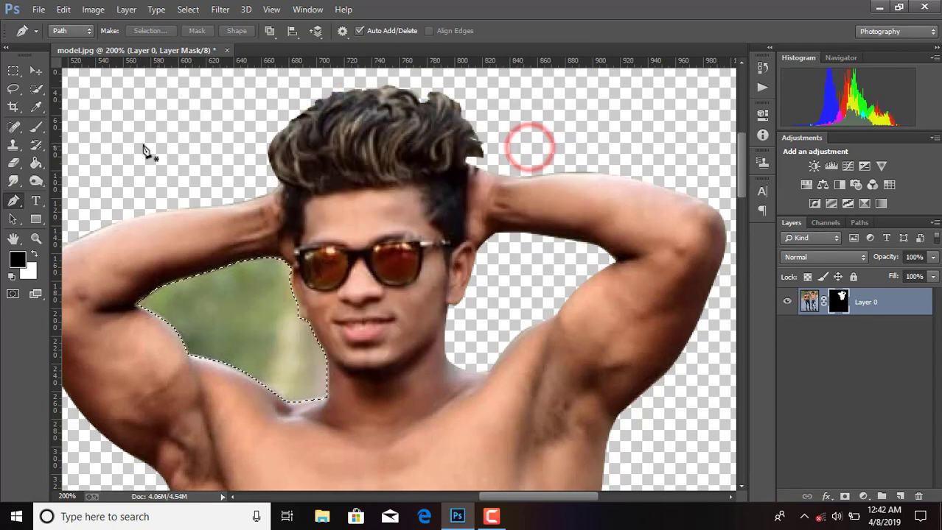
left_click(36, 127)
mouse_move(105, 294)
left_mouse_down()
mouse_move(125, 317)
mouse_move(322, 355)
mouse_move(131, 317)
mouse_move(225, 402)
mouse_move(160, 327)
left_mouse_up()
key("ctrl+d")
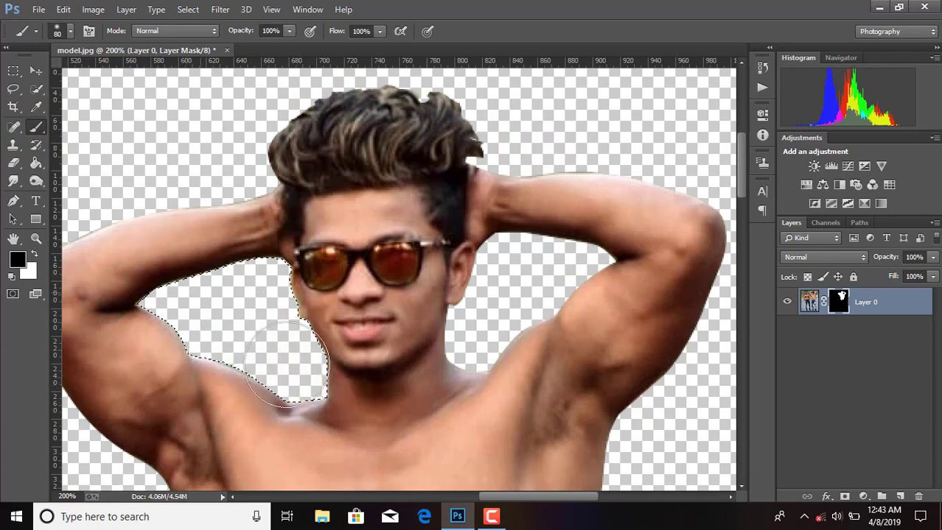
Apply the layer mask permanently to Layer 0
key("ctrl+minus")
key("ctrl+minus")
key("ctrl+minus")
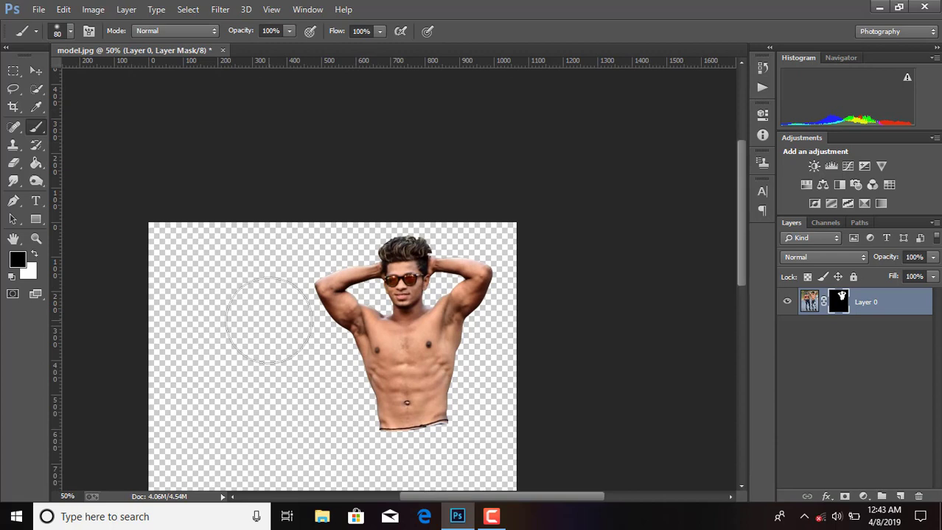
right_click(842, 313)
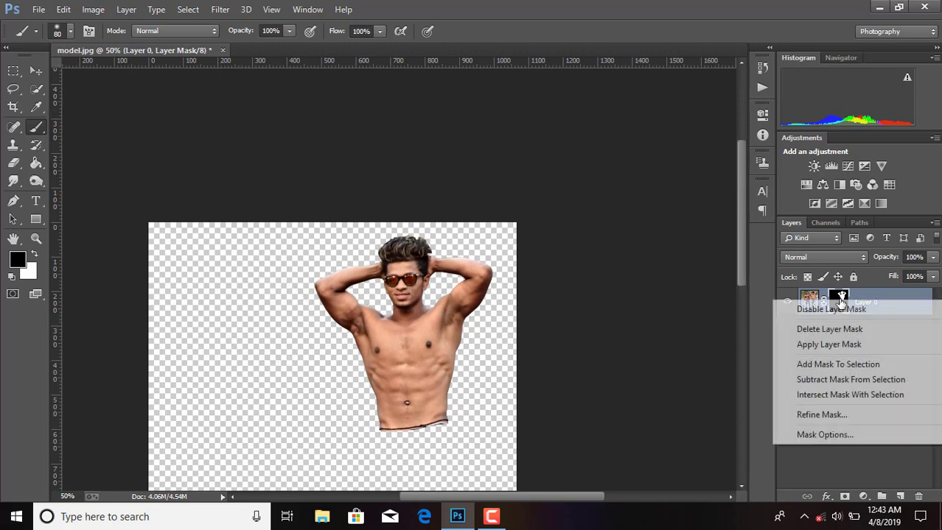
left_click(825, 344)
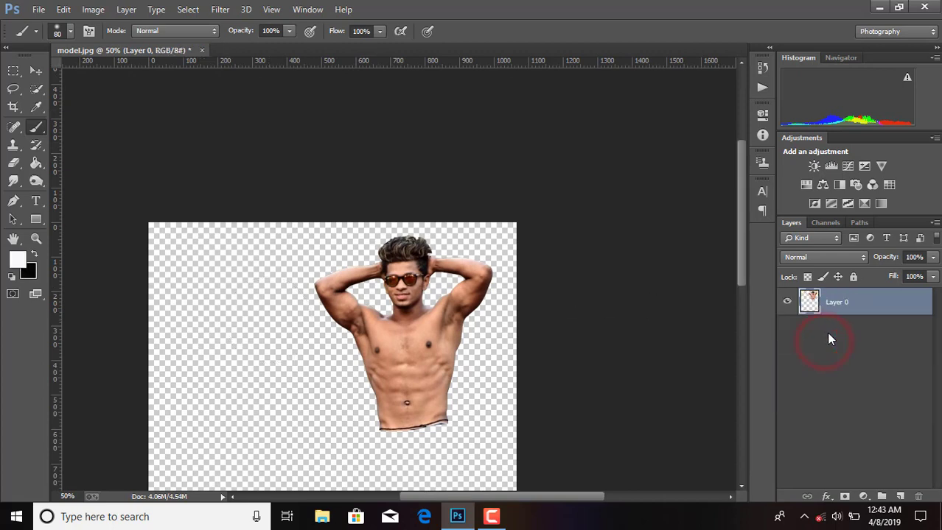
Place the image PicsArt_02-17-10.47.12 from the Stocks folder as a linked file
key("ctrl+minus")
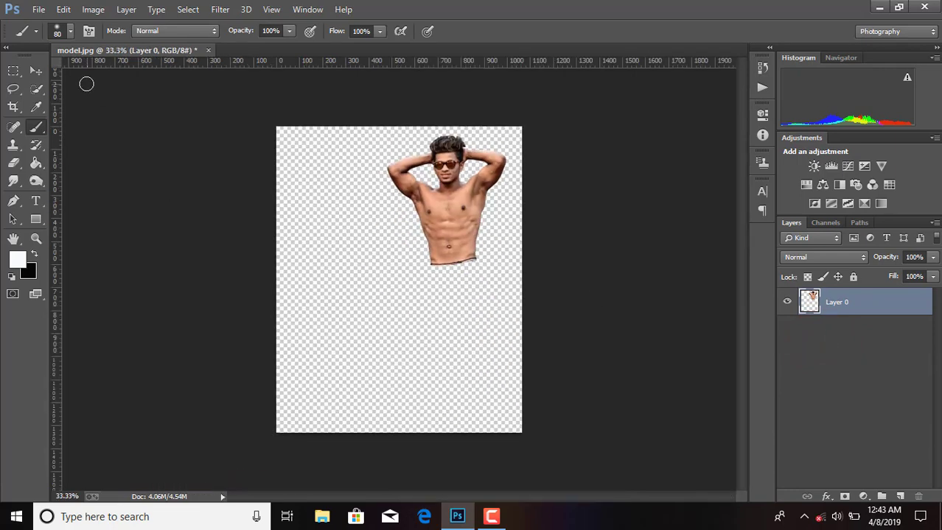
left_click(35, 69)
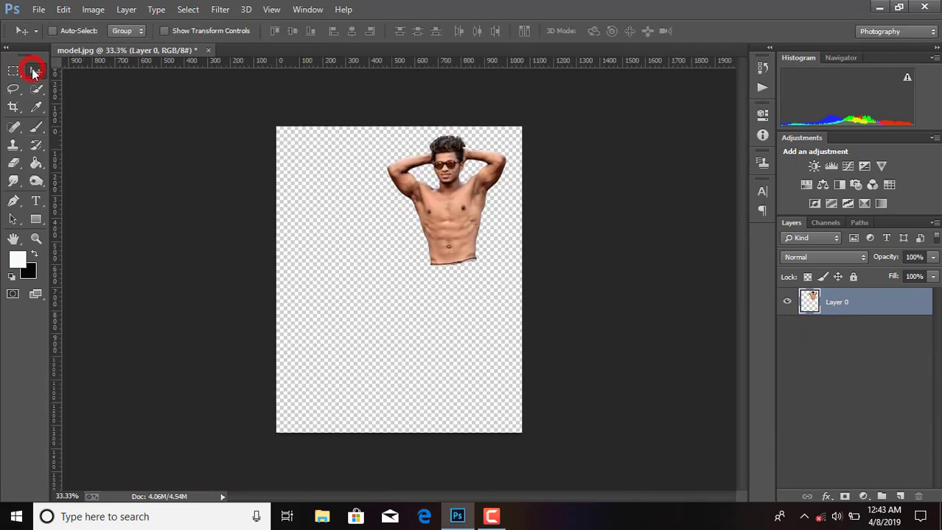
left_click(38, 8)
left_click(69, 219)
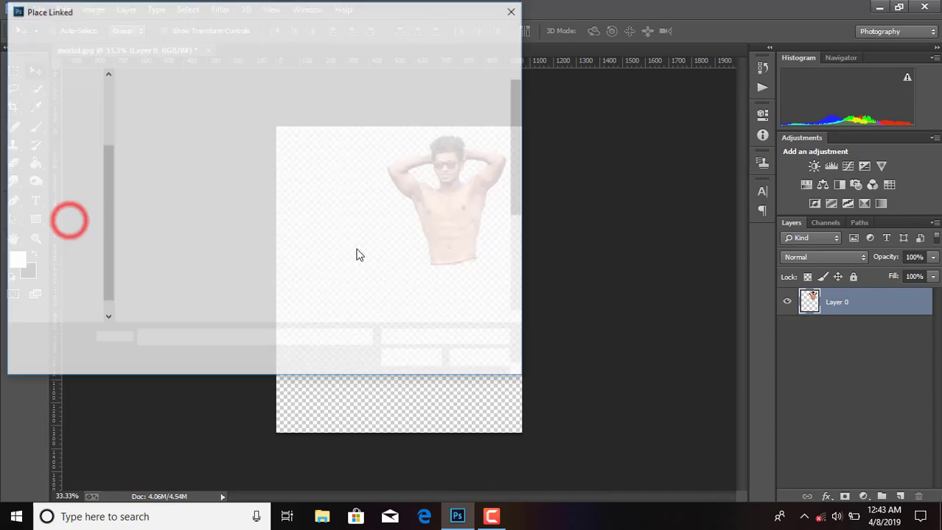
scroll(398, 202, "down", 3)
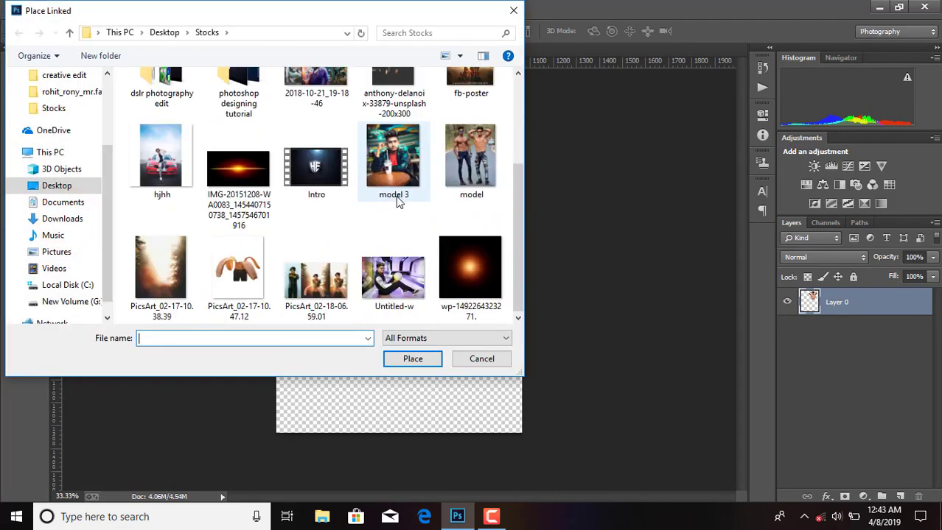
double_click(238, 278)
Position the placed banana-peel image at the bottom of the canvas at X 476 px, Y 1038 px, and commit the placement
left_click_drag(409, 288, 398, 377)
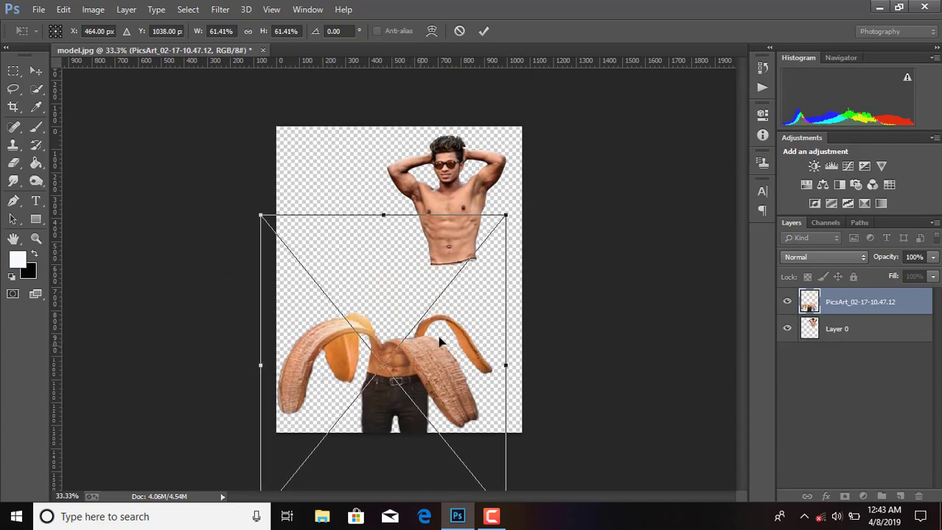
key("Right")
key("Right")
key("Right")
key("Right")
key("Right")
key("Right")
key("Right")
key("Right")
key("Right")
key("Right")
key("Right")
key("Right")
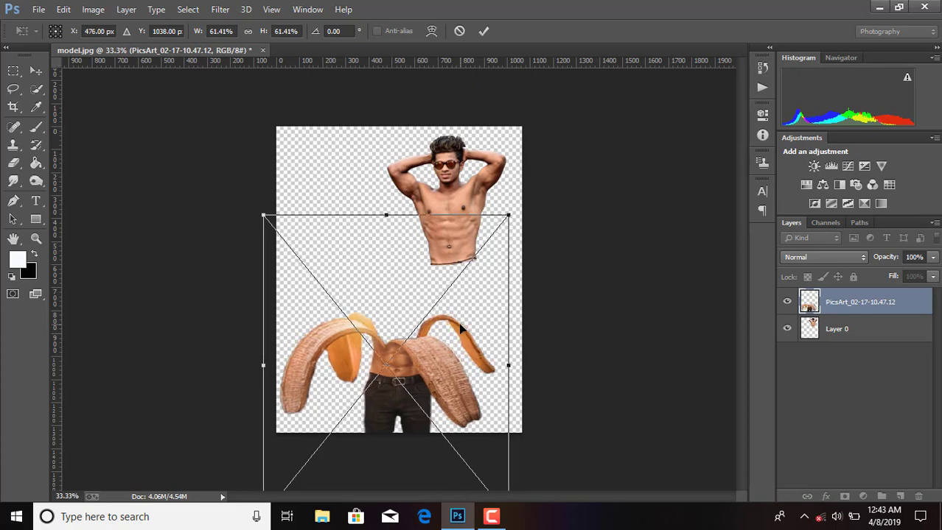
left_click(485, 31)
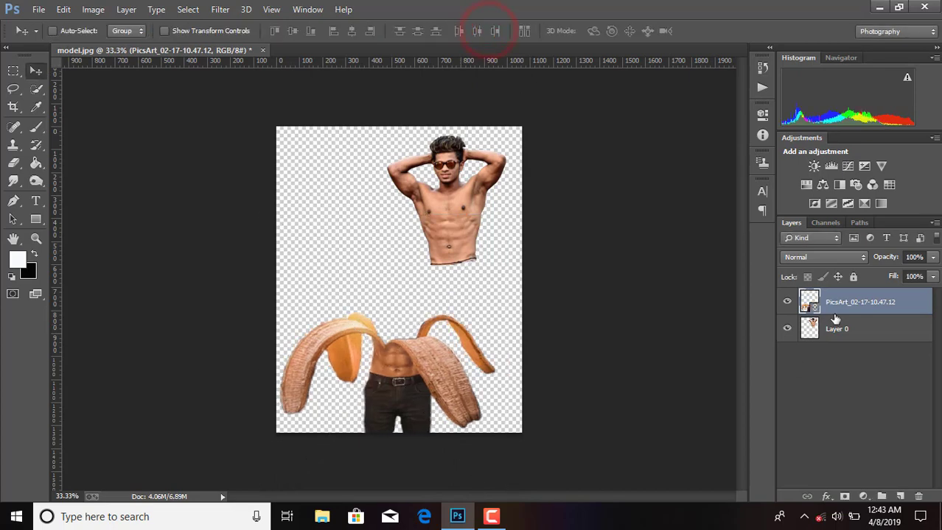
Rasterize the PicsArt_02-17-10.47.12 layer and move it below Layer 0 in the layer stack
right_click(834, 315)
left_click(599, 260)
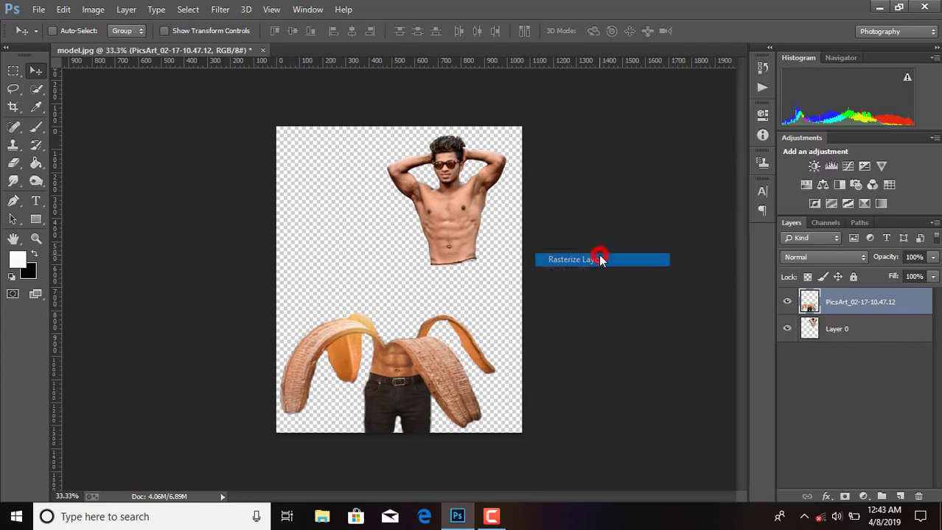
left_click_drag(849, 308, 853, 354)
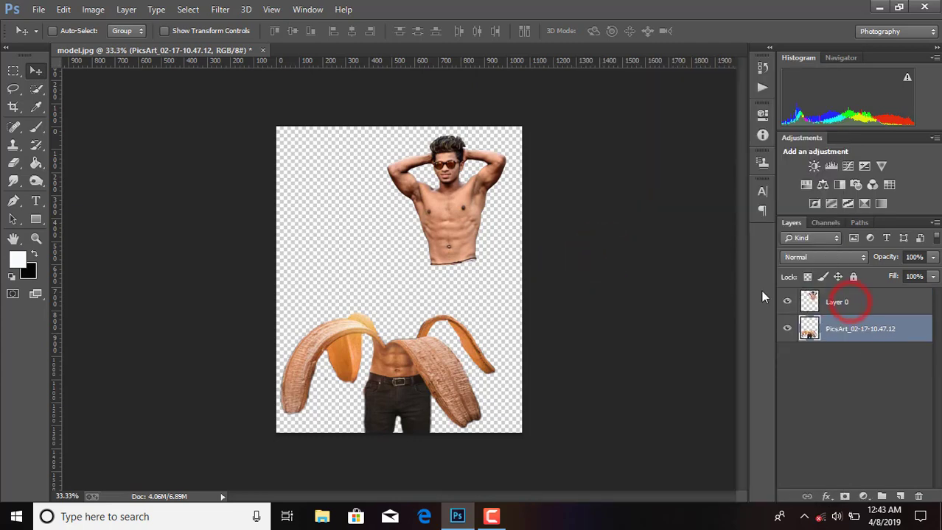
Shift the banana-peel layer slightly right and down, then nudge it back left a little to centre it on the canvas
mouse_move(471, 216)
left_mouse_down()
mouse_move(473, 235)
mouse_move(479, 223)
left_mouse_up()
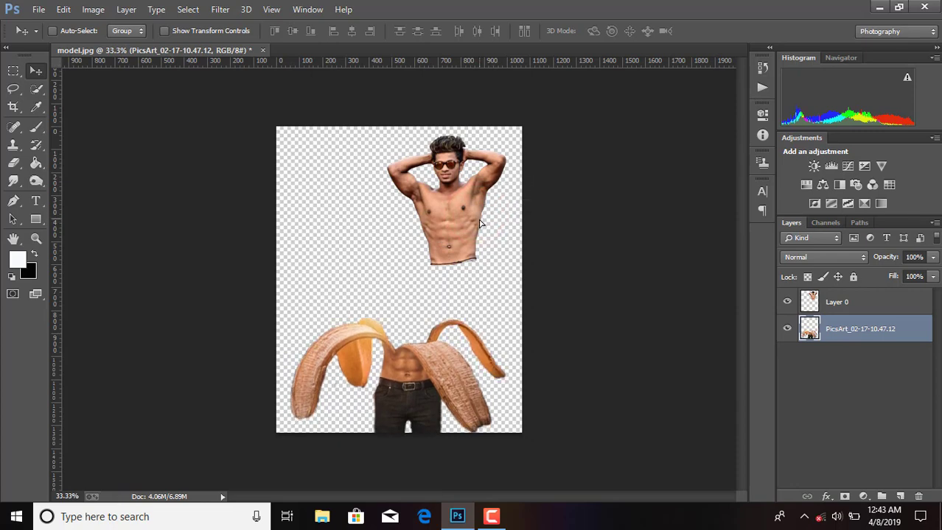
key("Left")
key("Left")
key("Left")
key("Left")
key("Left")
key("Left")
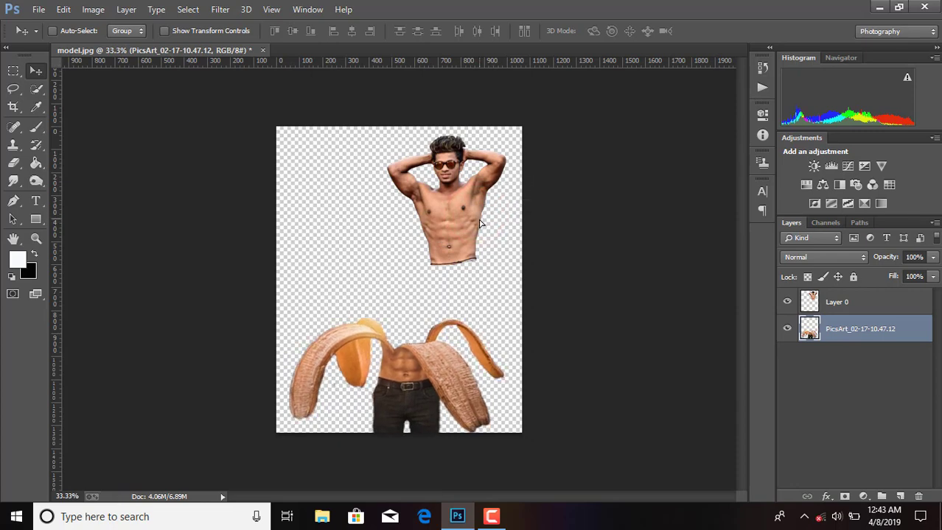
Move the man on Layer 0 down over the banana-peel waist and reorder Layer 0 beneath the PicsArt layer
left_click(872, 304)
left_click_drag(463, 185, 416, 272)
left_click(849, 303)
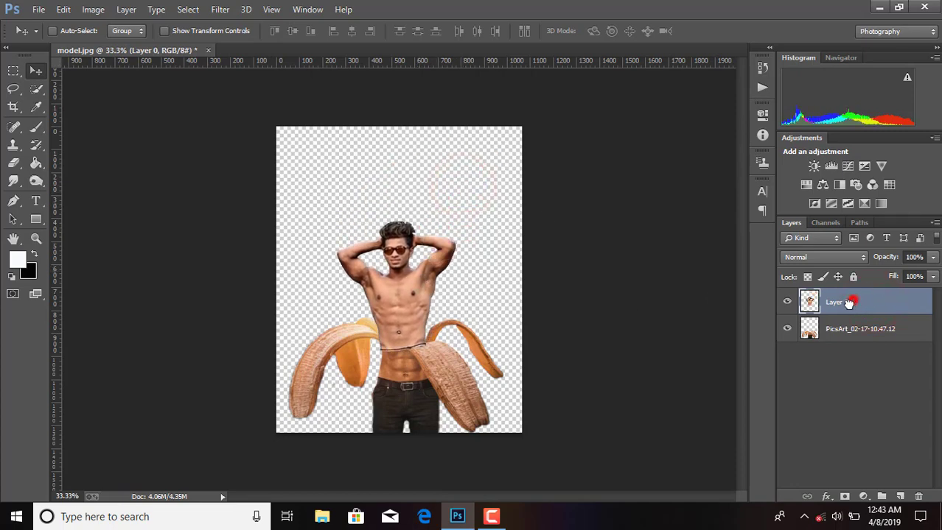
left_click_drag(848, 304, 848, 342)
Align the man with the trousers and lower him into the banana peel so his torso blends with the waist
left_click_drag(400, 290, 407, 297)
key("shift+Down")
key("shift+Down")
key("shift+Down")
key("shift+Down")
key("shift+Down")
key("shift+Down")
key("shift+Down")
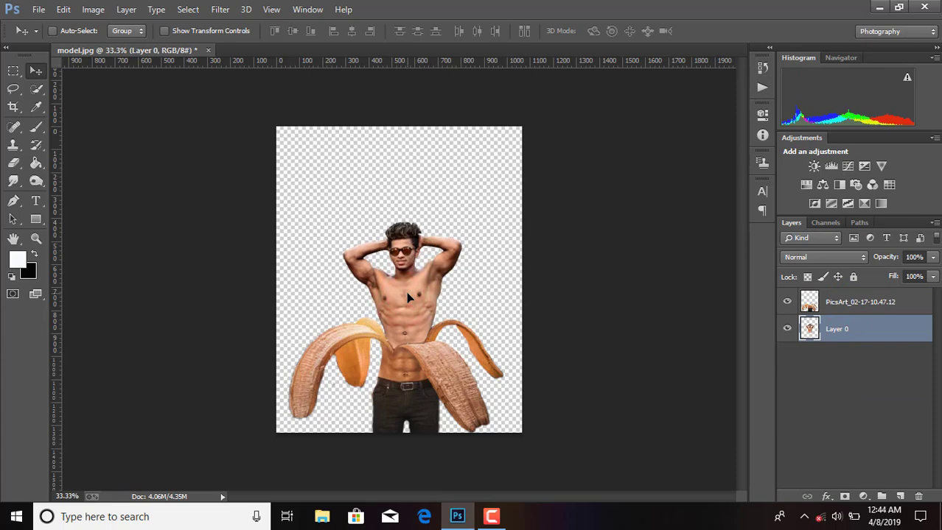
key("shift+Down")
key("shift+Down")
key("shift+Down")
key("shift+Down")
key("shift+Down")
key("shift+Down")
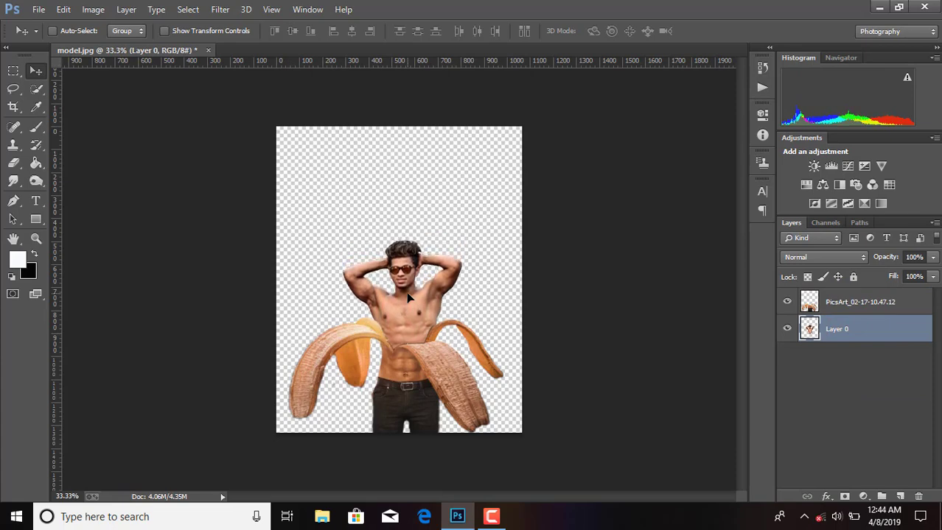
key("Up")
key("Up")
key("Up")
key("Up")
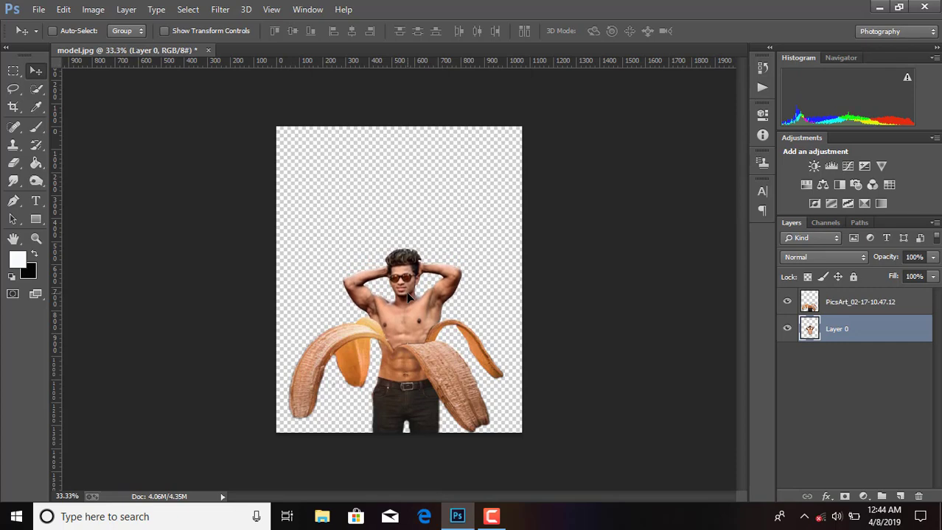
key("ctrl+plus")
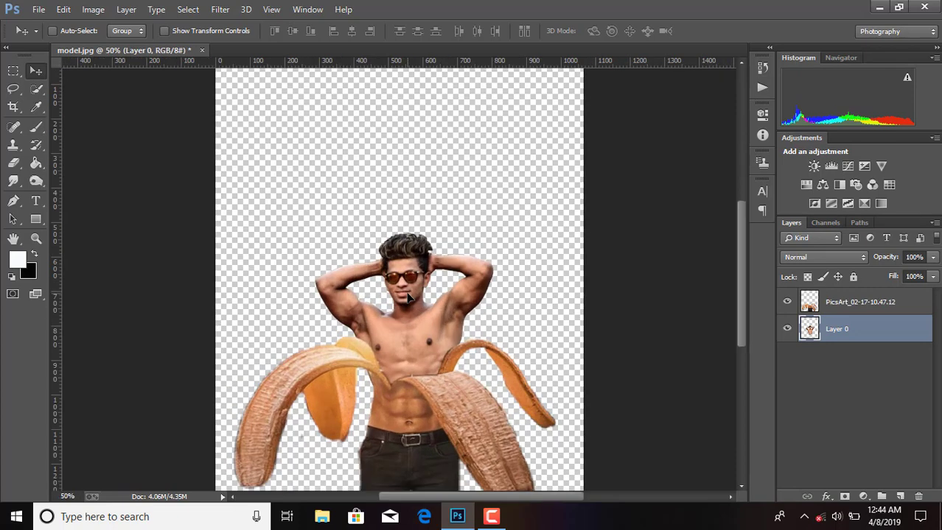
key("ctrl+minus")
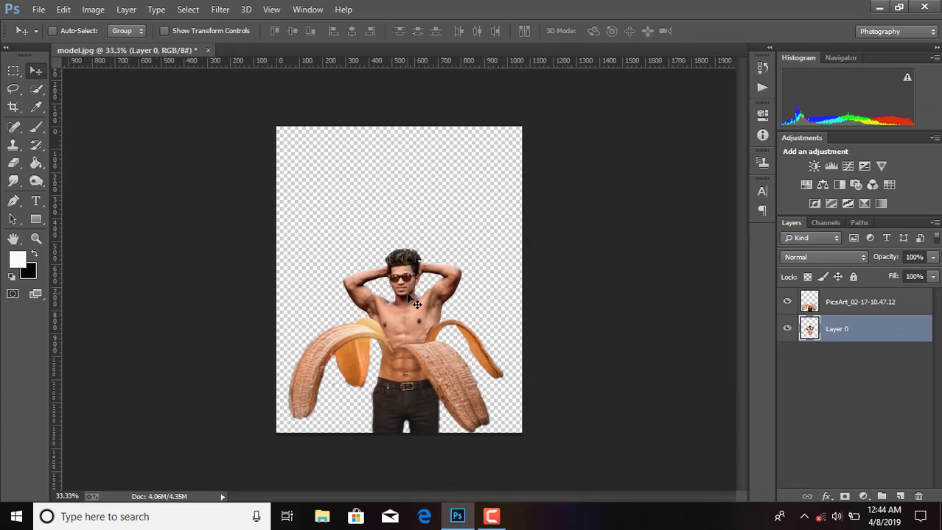
Crop the canvas to remove much of the empty area above the man and a thin strip below the trousers
left_click(13, 107)
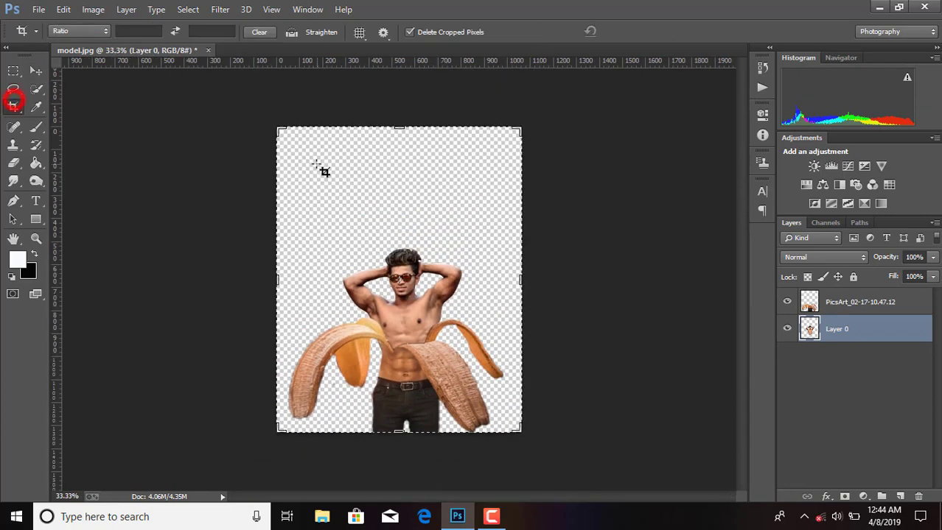
mouse_move(410, 132)
left_mouse_down()
mouse_move(398, 128)
mouse_move(406, 151)
left_mouse_up()
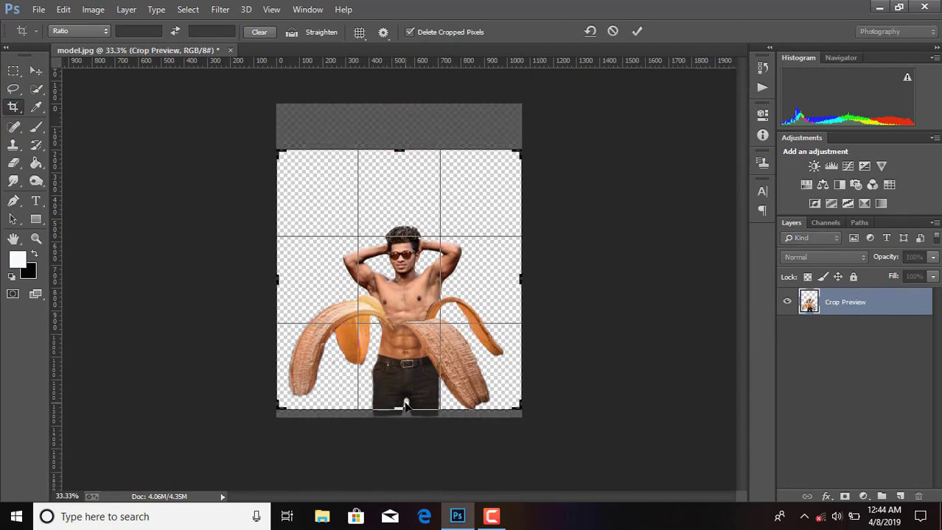
left_click_drag(405, 405, 403, 409)
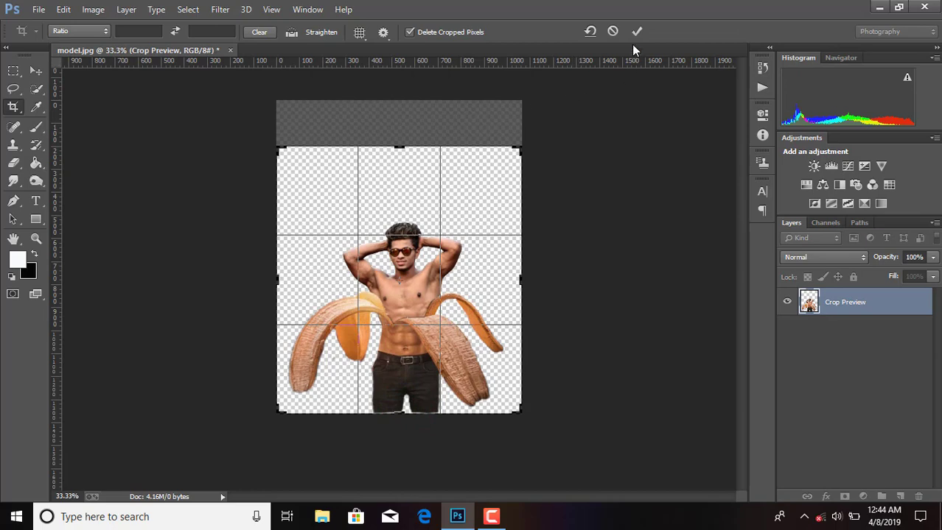
left_click_drag(399, 151, 399, 147)
left_click_drag(274, 278, 276, 280)
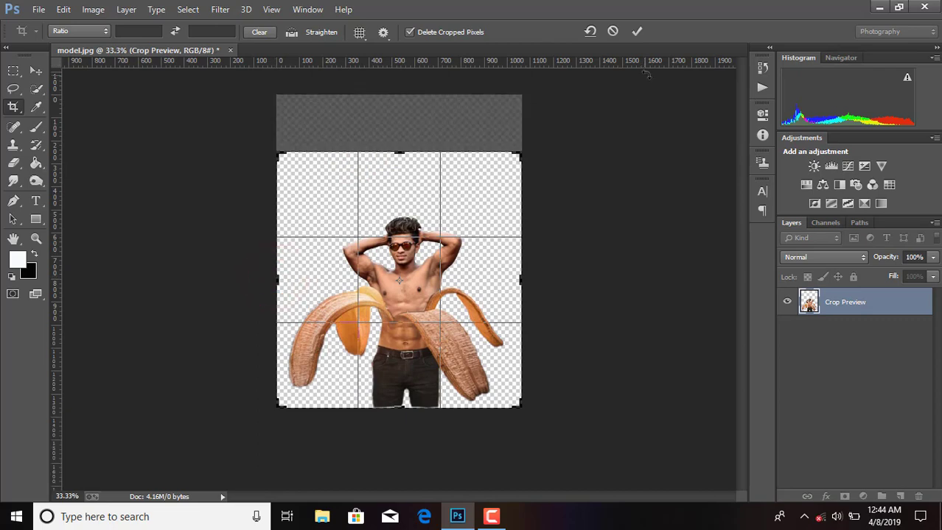
left_click(639, 31)
key("ctrl+plus")
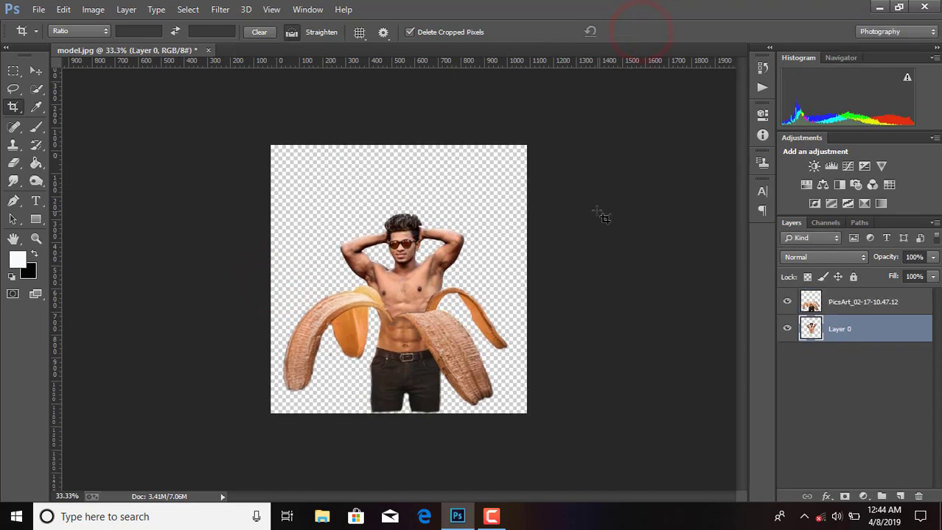
Free-transform the PicsArt layer, nudging it down 12 px and stretching it slightly toward the left, and commit the transform
left_click(840, 307)
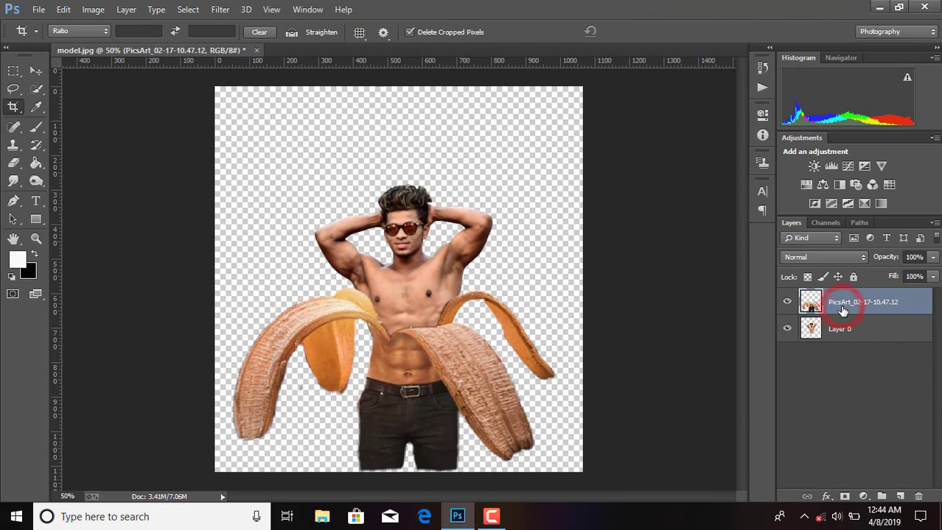
key("ctrl+t")
key("Down")
key("Down")
key("Down")
key("Down")
key("Down")
key("Down")
key("Down")
key("Down")
key("Down")
key("Down")
key("Down")
key("Down")
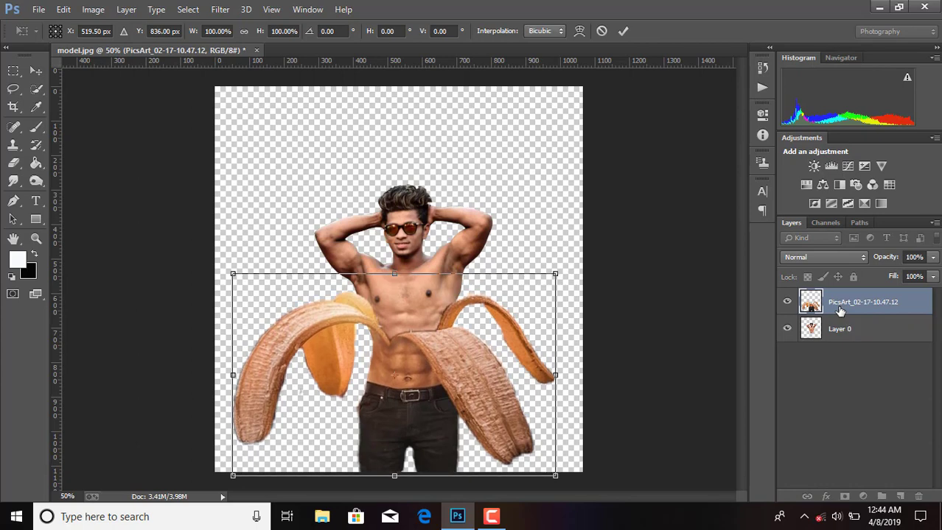
left_click_drag(225, 268, 222, 265)
left_click(622, 32)
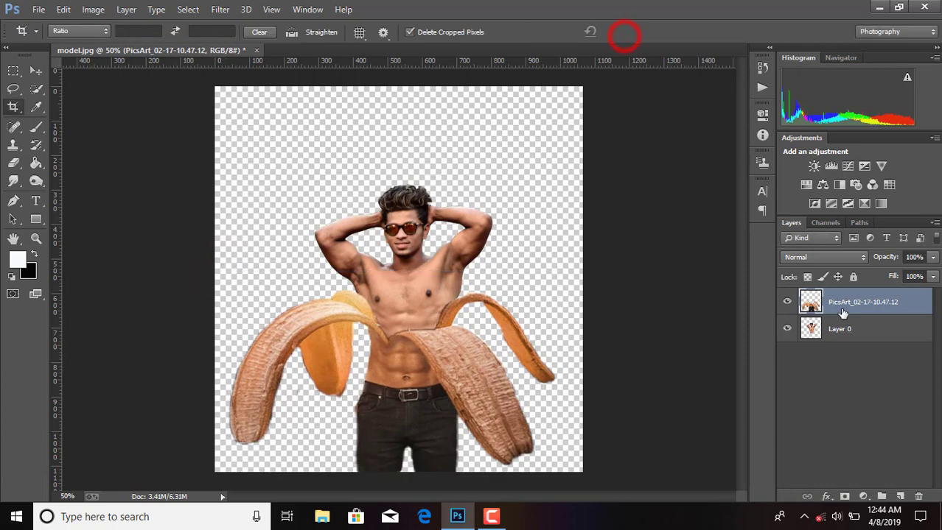
Free-transform Layer 0 and shift the man 2 px to the right, to X 548 px
left_click(859, 329)
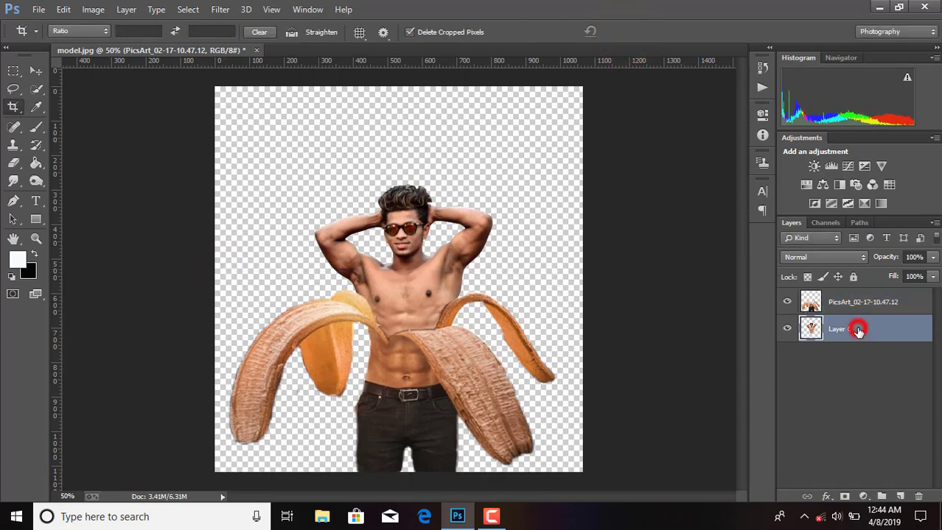
key("ctrl+t")
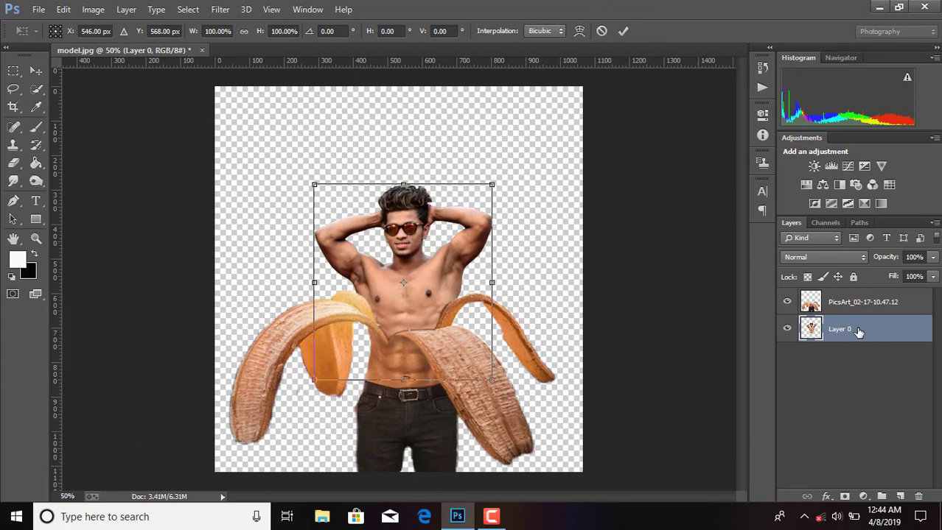
key("Right")
key("Right")
key("Right")
key("Right")
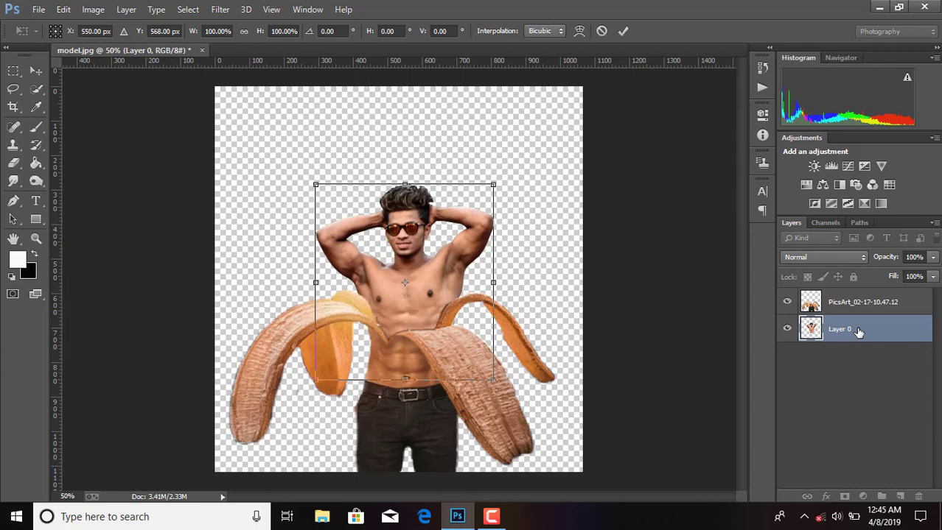
key("Left")
key("Left")
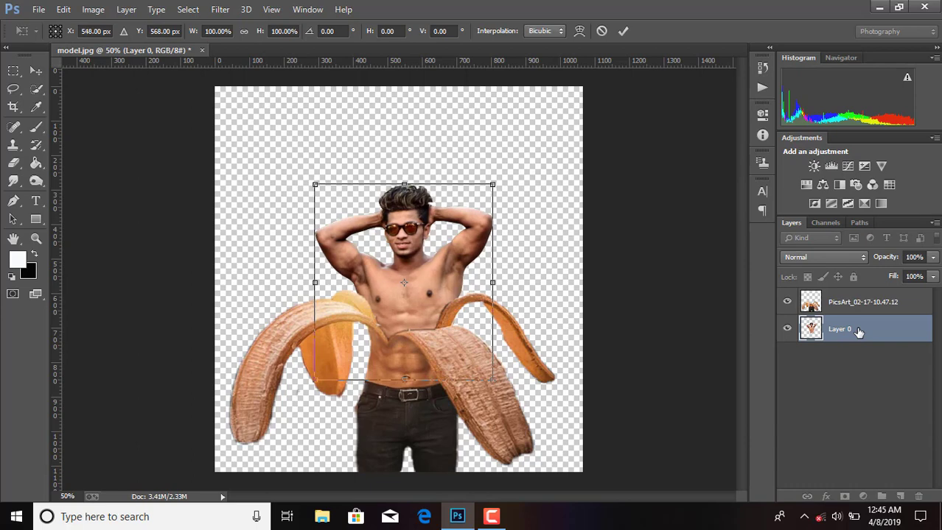
Lower the man on Layer 0 about 10 px so his torso meets the peel and trousers, and commit the transform
key("Down")
key("Down")
key("Down")
key("Down")
key("Down")
key("Down")
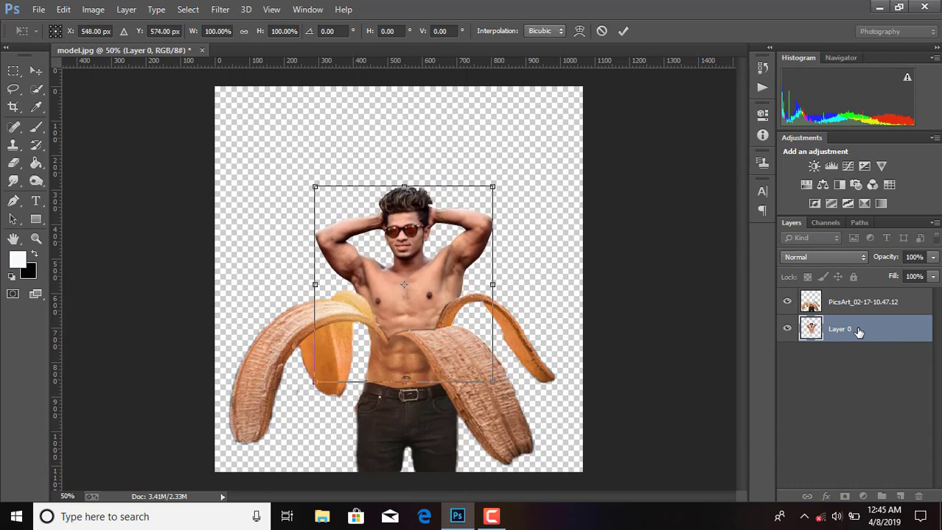
key("Left")
key("Left")
key("Down")
key("Down")
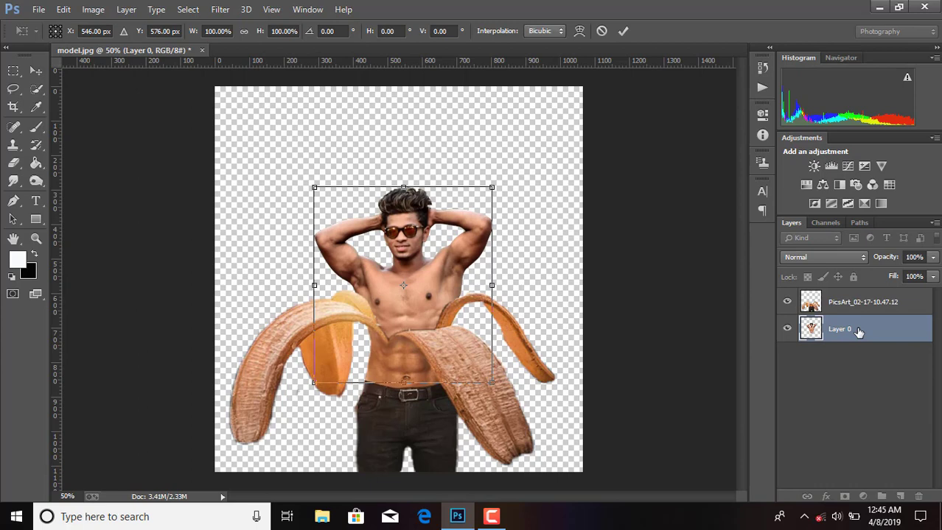
key("Down")
key("Down")
key("Right")
key("Right")
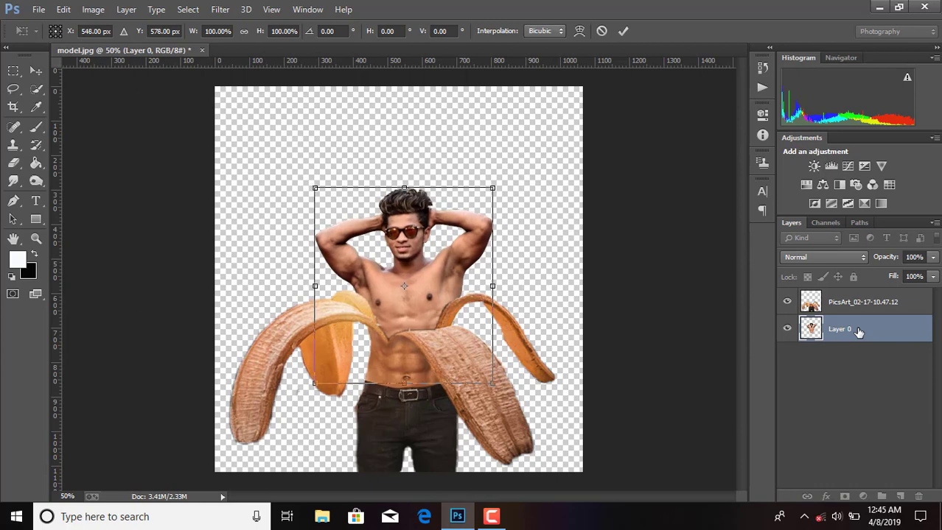
key("Down")
key("Down")
key("Down")
key("Down")
key("Down")
key("Down")
key("Down")
key("Down")
key("Down")
key("Down")
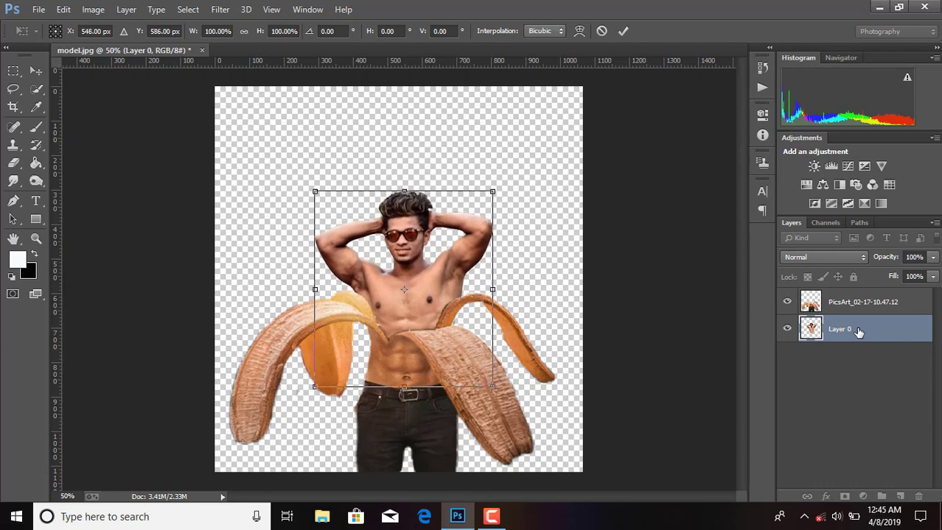
key("Up")
key("Up")
key("Up")
key("Up")
key("Up")
key("Up")
key("Up")
key("Up")
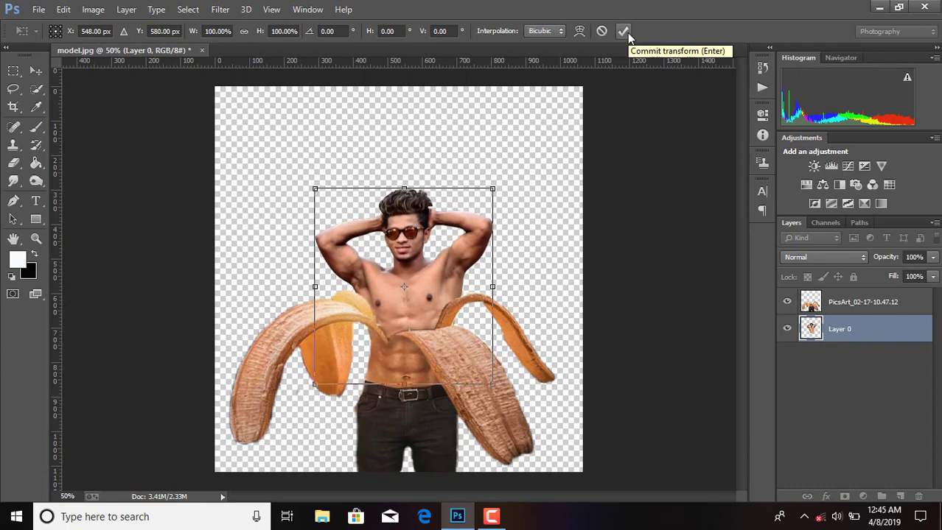
key("Up")
key("Up")
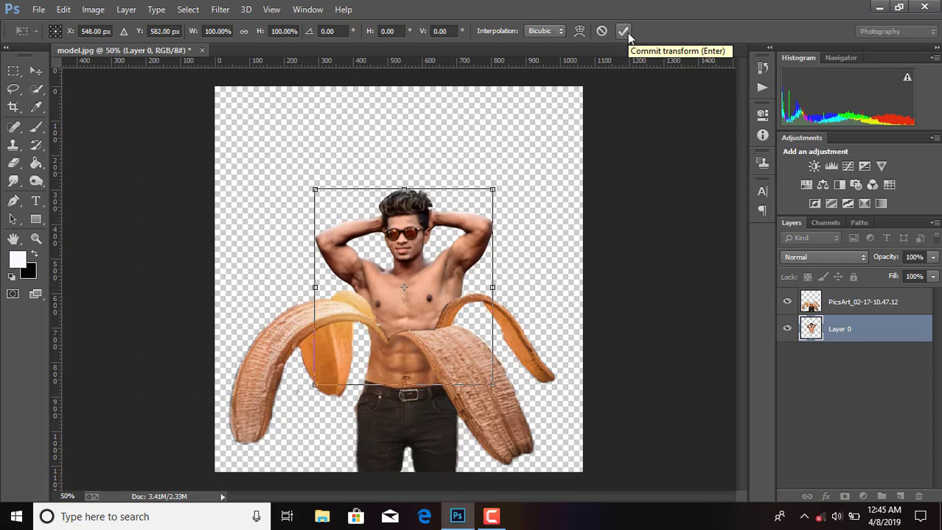
left_click(626, 33)
key("c")
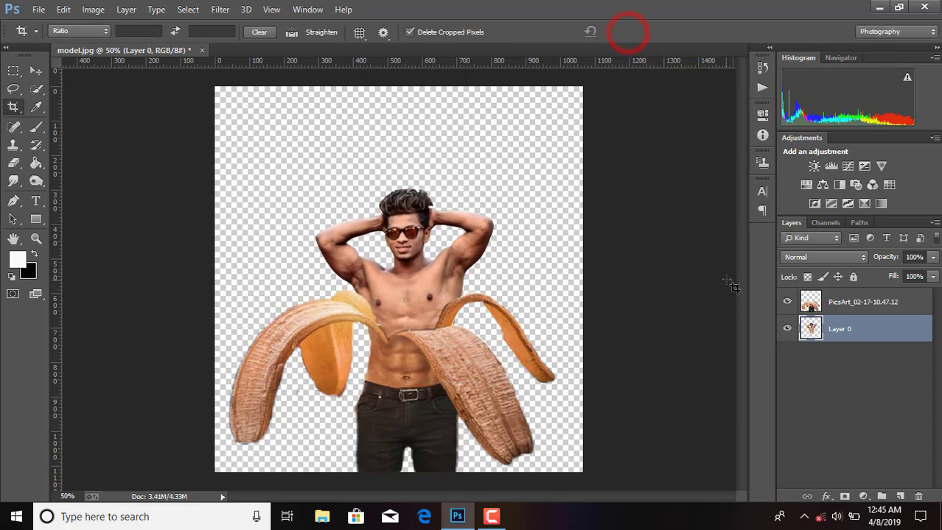
Check the torso alignment by fading the PicsArt layer to about 59% opacity, and return it to 100%
left_click(844, 303)
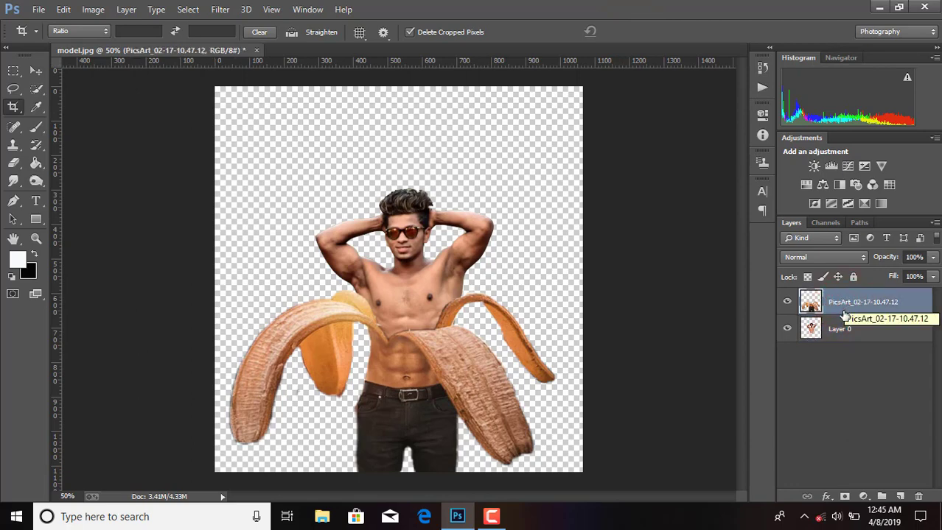
left_click(840, 329)
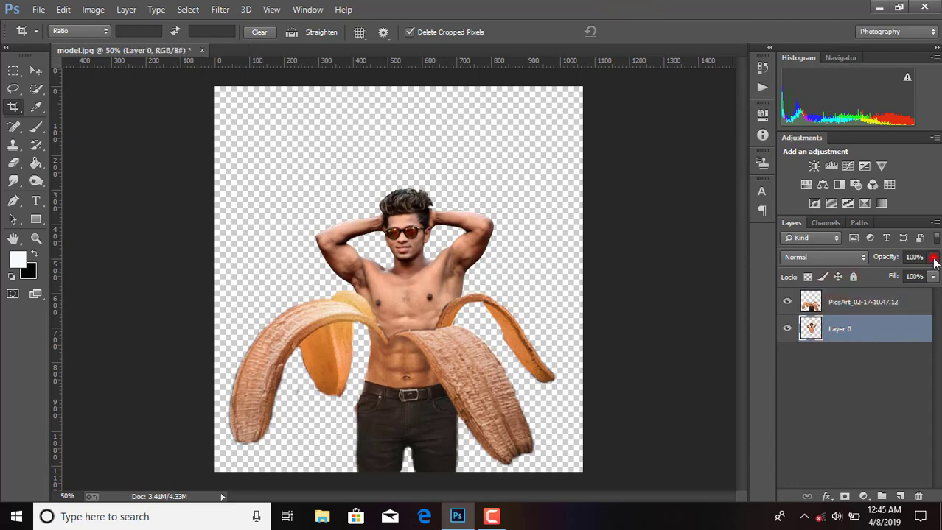
left_click(932, 259)
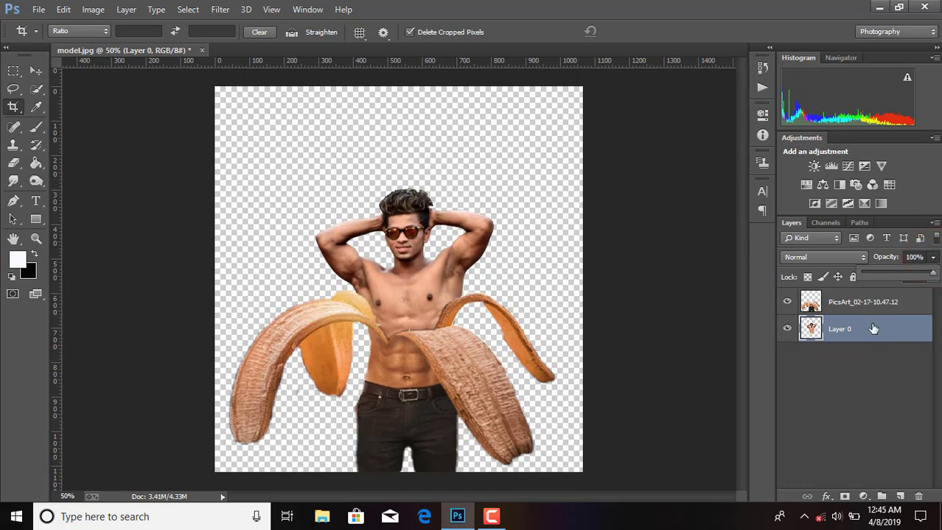
left_click(870, 309)
left_click(932, 257)
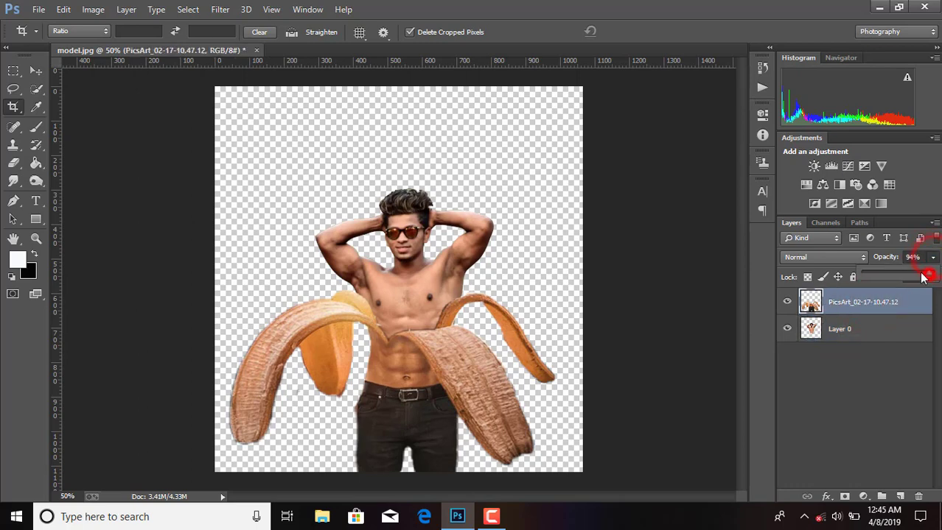
left_click_drag(932, 272, 906, 277)
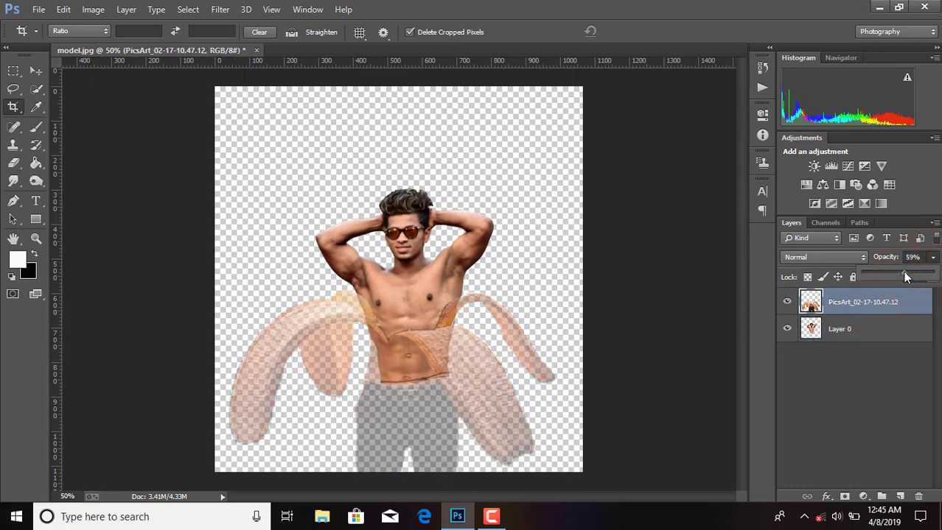
left_click_drag(905, 276, 937, 275)
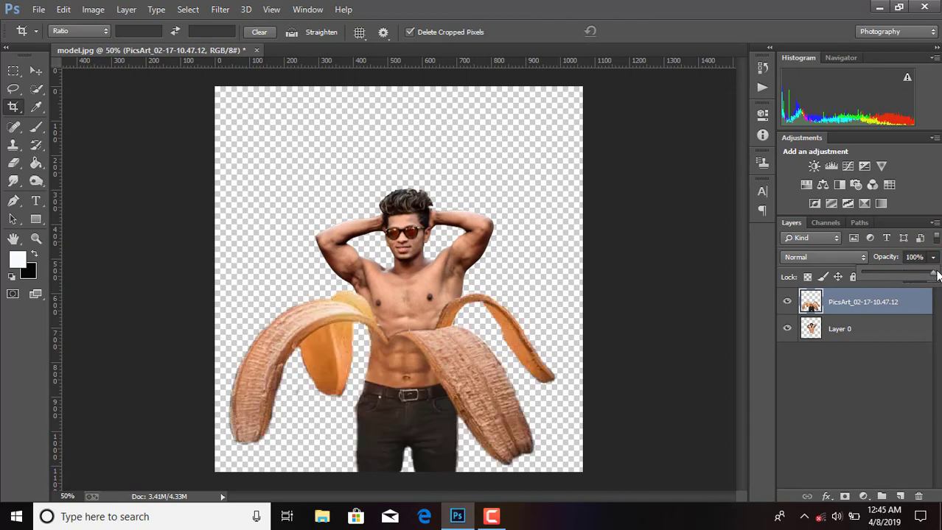
Free-transform Layer 0, rotating the man clockwise by about 3.3°, and commit the transform
left_click(859, 328)
key("ctrl+t")
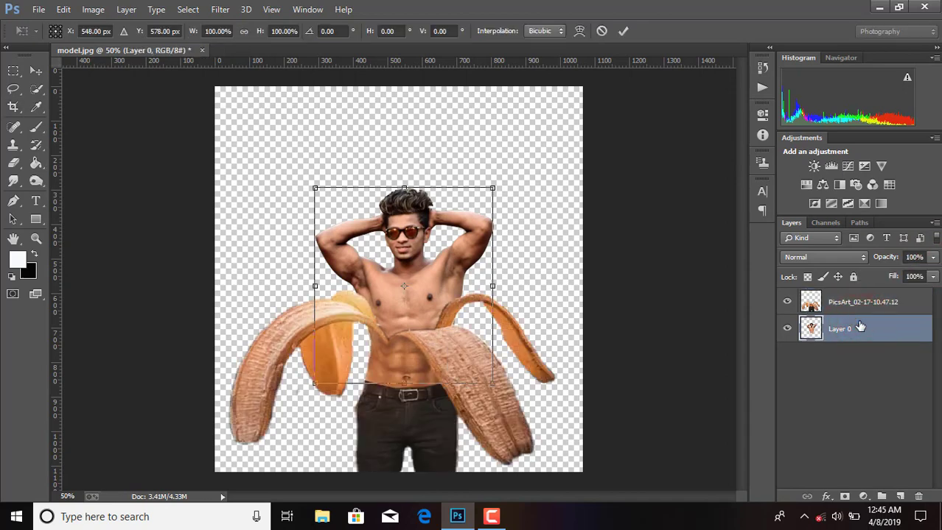
left_click_drag(548, 321, 548, 330)
left_click(623, 30)
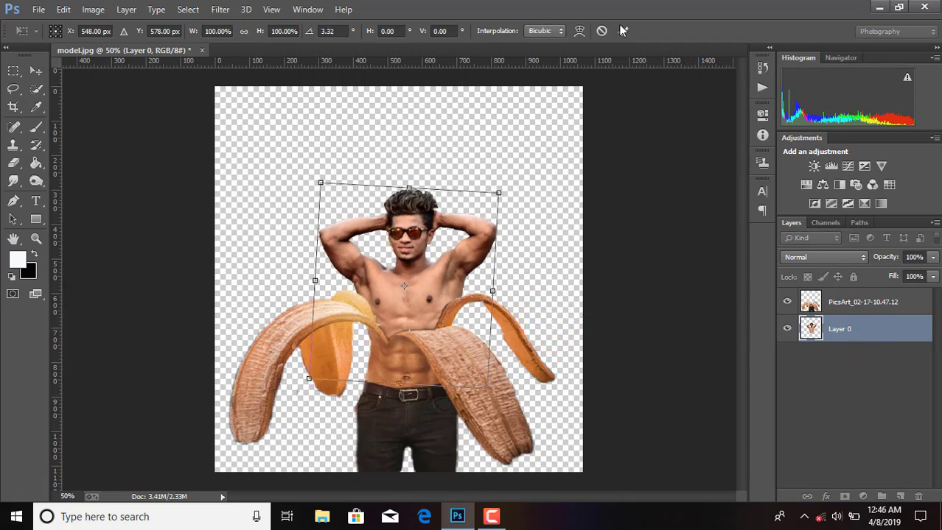
Reduce the PicsArt layer's opacity to 76% so the man's torso shows through the banana peel
left_click(852, 303)
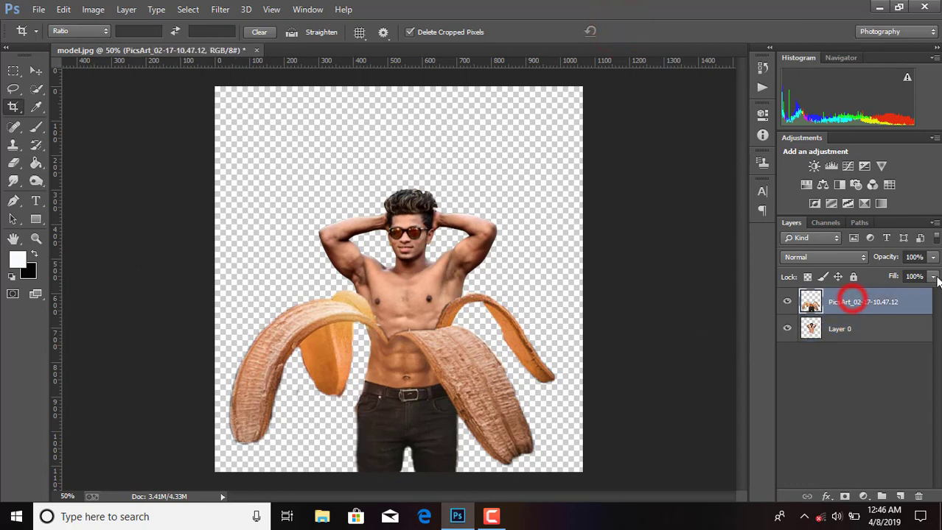
left_click(932, 257)
left_click_drag(930, 273, 906, 277)
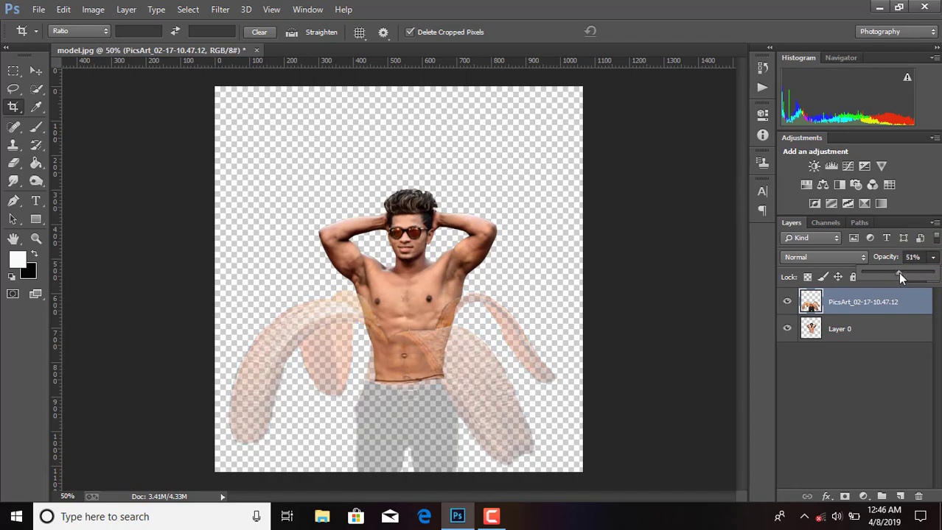
left_click_drag(911, 277, 918, 277)
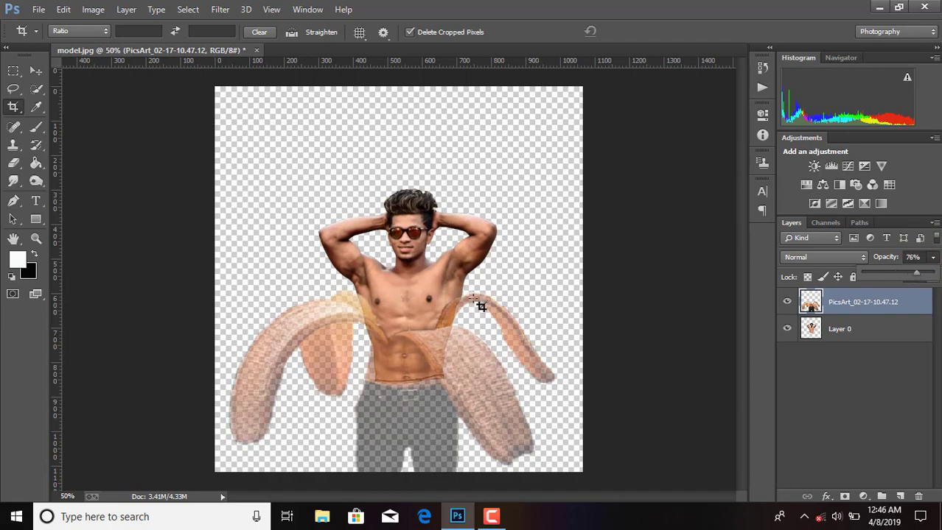
Add a layer mask to the PicsArt layer and brush black over the peel overlapping the left side of the man's chest
scroll(477, 302, "up", 3)
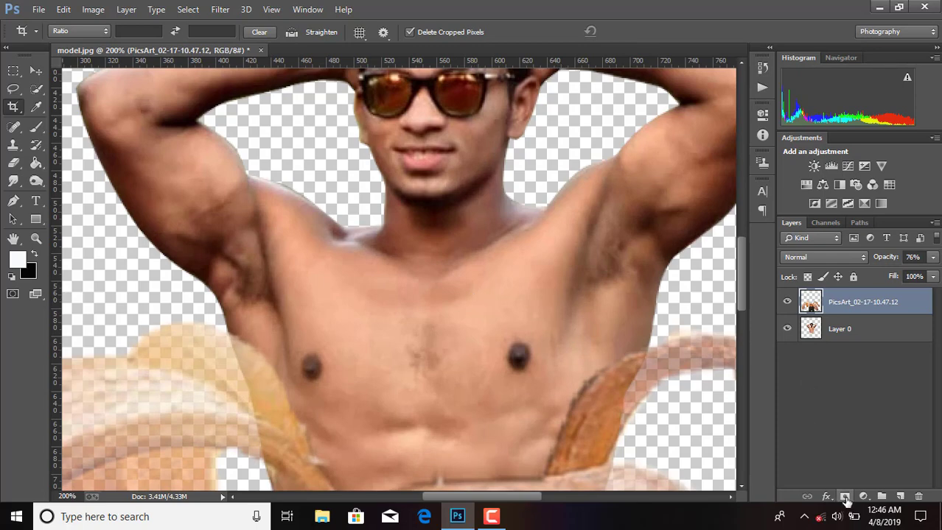
left_click(845, 498)
left_click(35, 127)
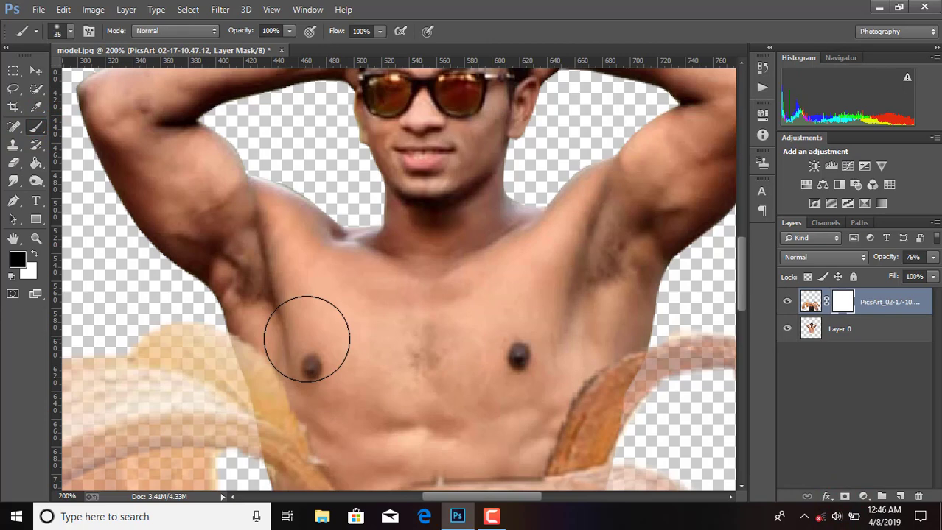
mouse_move(252, 320)
left_mouse_down()
mouse_move(276, 370)
mouse_move(247, 321)
mouse_move(280, 375)
mouse_move(318, 409)
mouse_move(262, 320)
mouse_move(280, 376)
mouse_move(329, 425)
left_mouse_up()
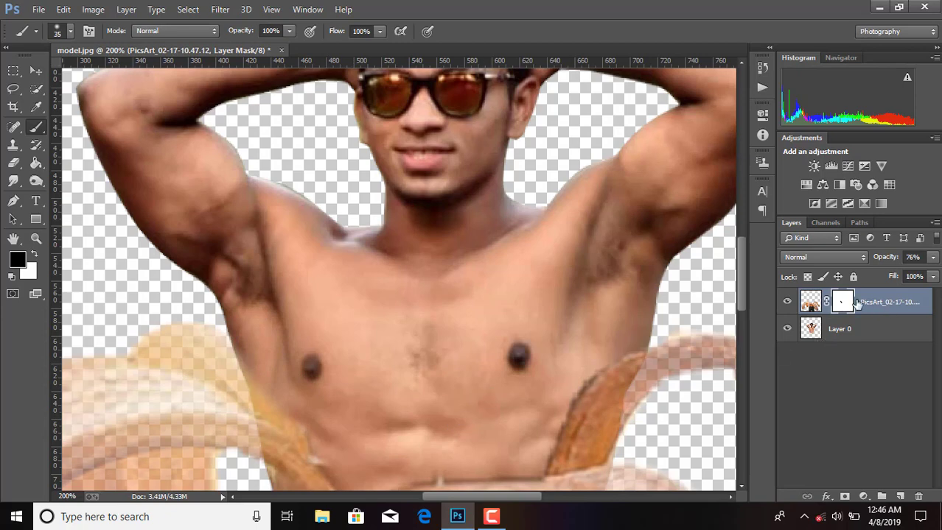
Restore the PicsArt layer's opacity to 100% and paint more black on its mask along the left peel edge against the torso
left_click(932, 259)
left_click_drag(921, 274, 939, 274)
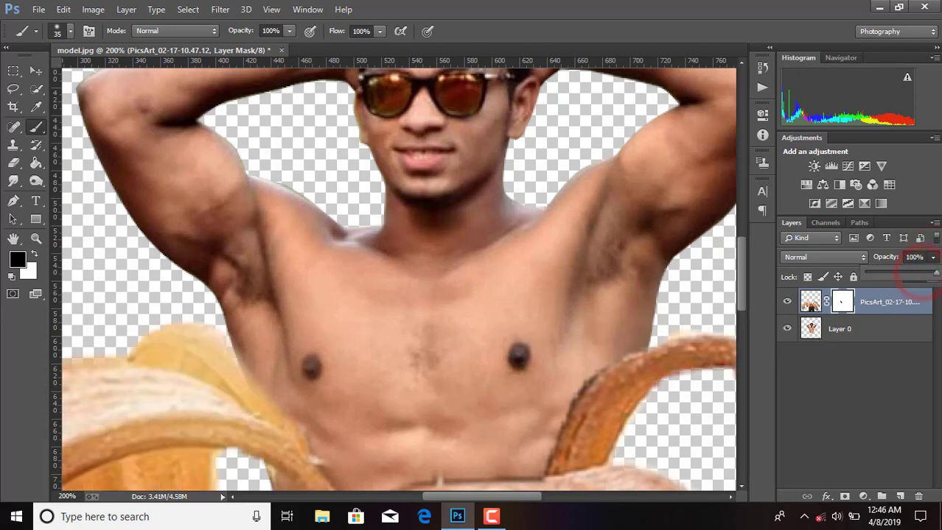
left_click(269, 388)
left_click_drag(269, 388, 311, 419)
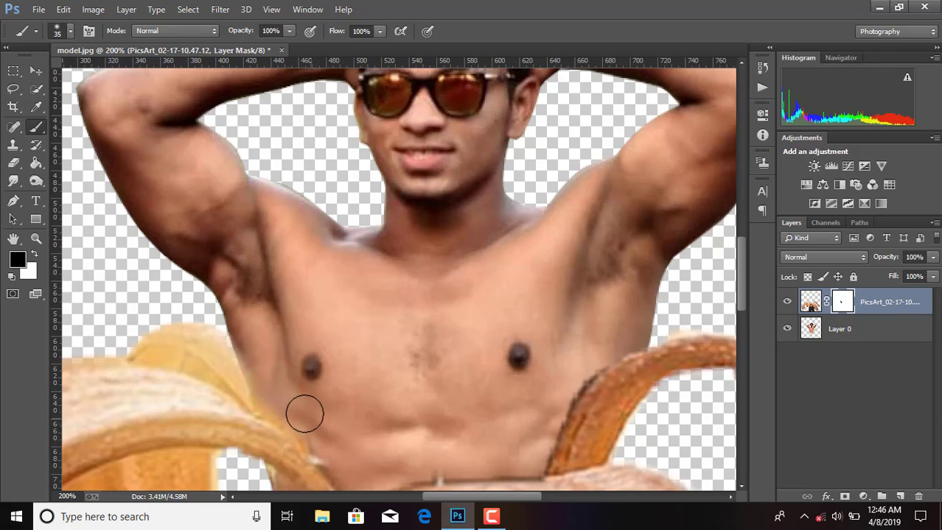
left_click(276, 399)
left_click(281, 399)
left_click(276, 387)
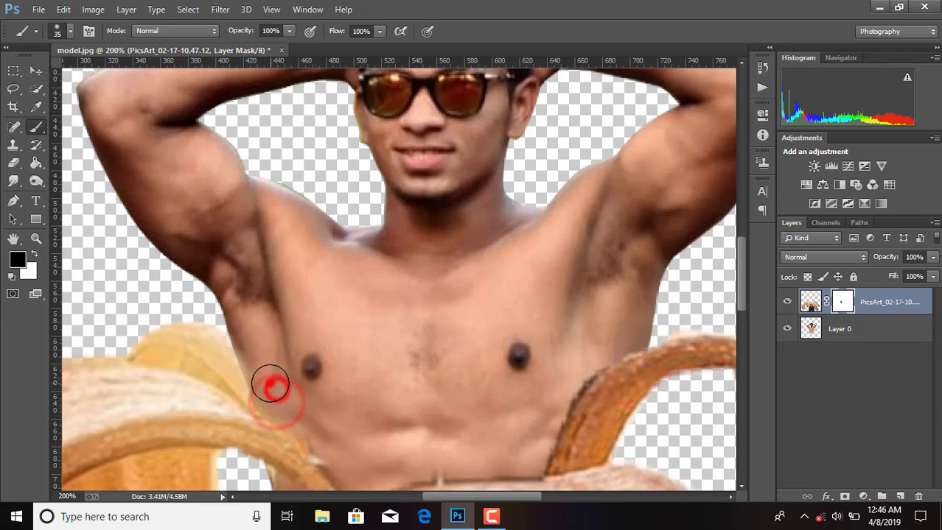
left_click(280, 391)
left_click(270, 383)
left_click(266, 375)
left_click(294, 405)
left_click(309, 426)
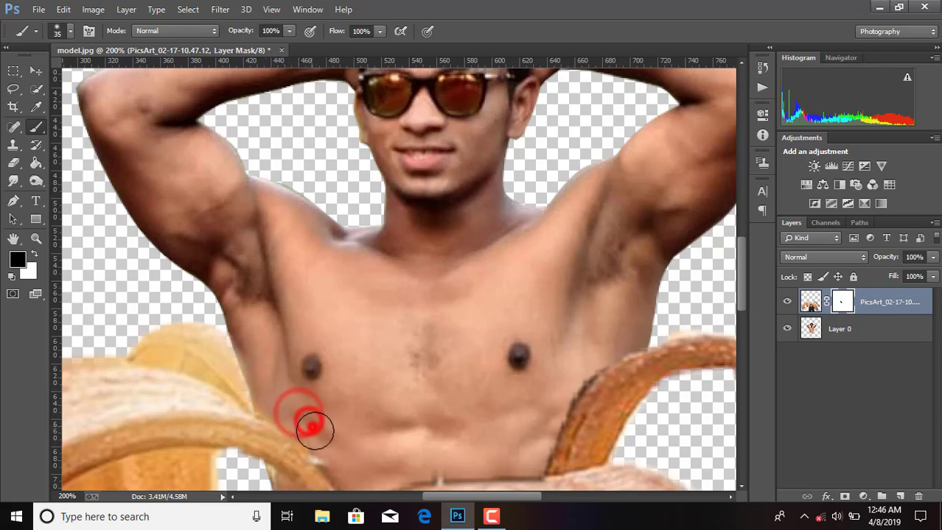
left_click(319, 434)
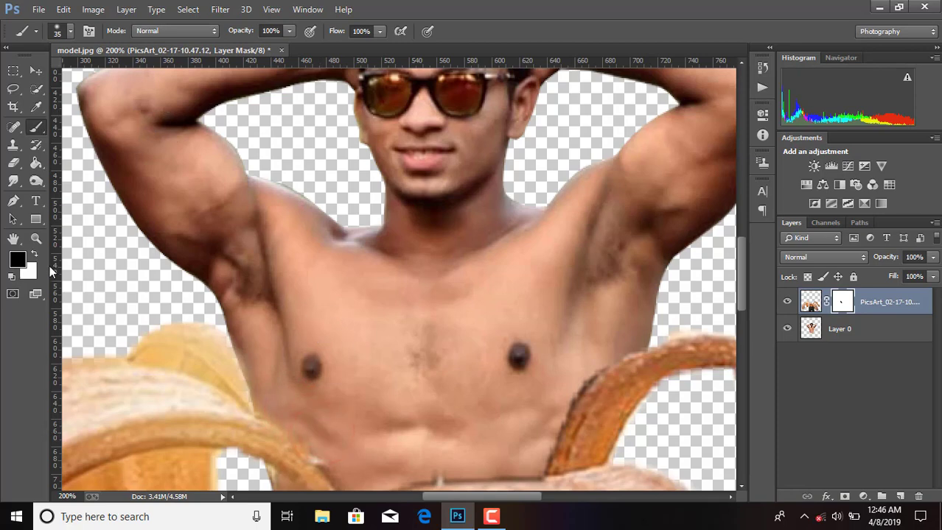
Make white the foreground color, choose a hard round brush tip at 35 px, and dab the mask on the peel left of the torso
left_click(35, 254)
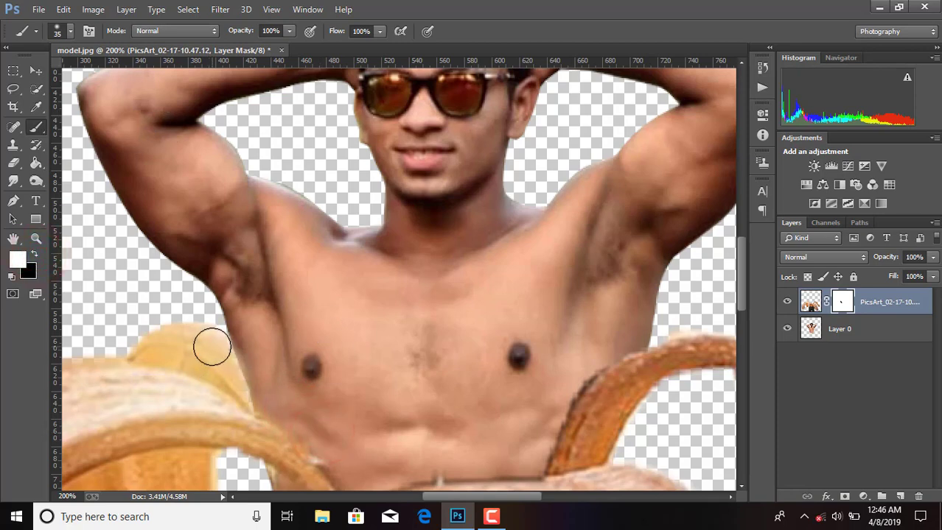
left_click(63, 31)
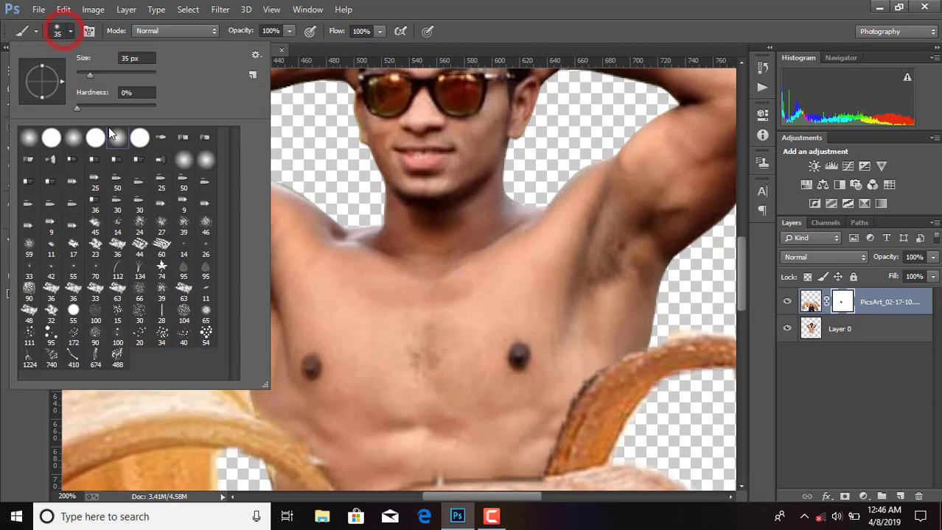
double_click(98, 136)
left_click(209, 354)
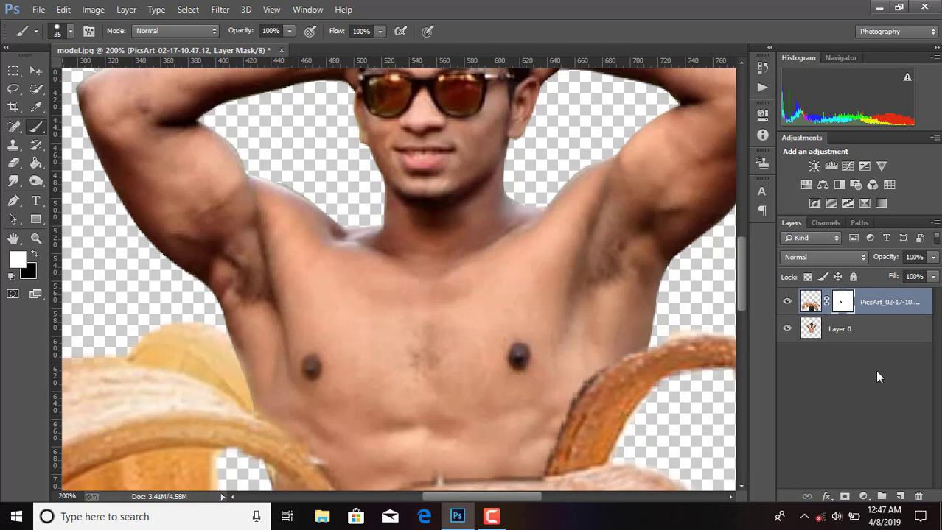
key("ctrl+minus")
key("ctrl+minus")
key("ctrl+minus")
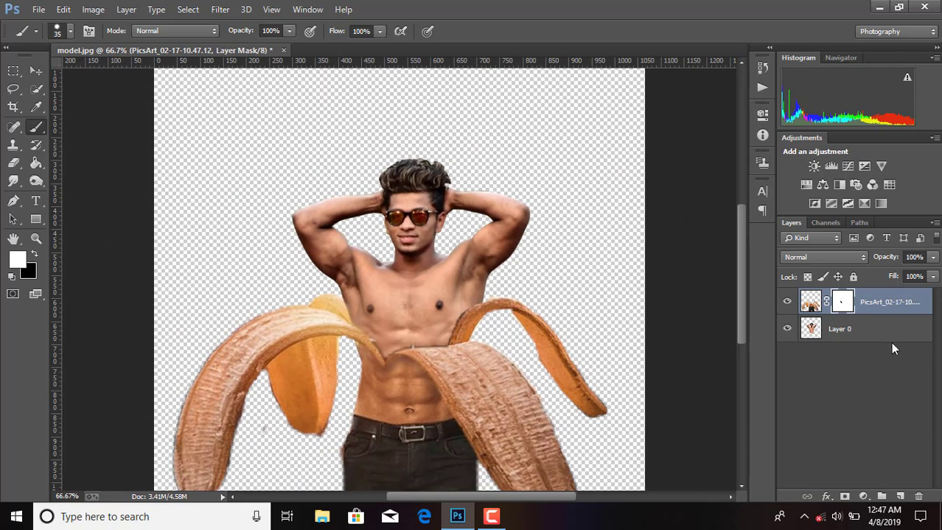
key("ctrl+minus")
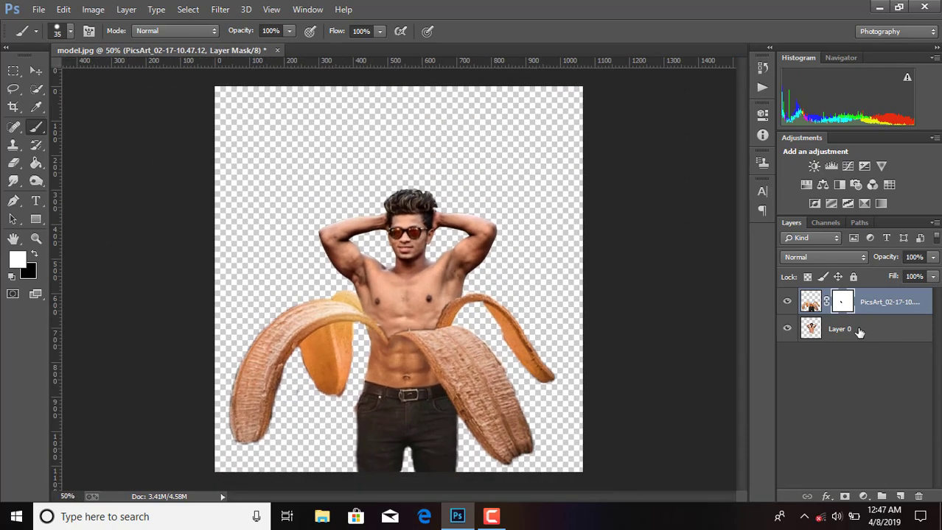
Place the forest image PicsArt_02-17-10.38.39 from the Stocks folder as a linked layer directly above Layer 0
left_click(856, 332)
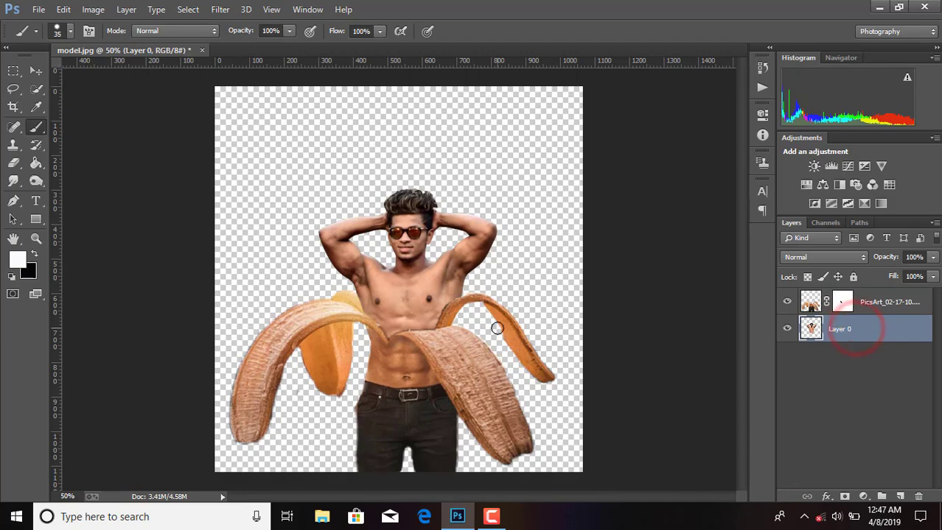
left_click(37, 72)
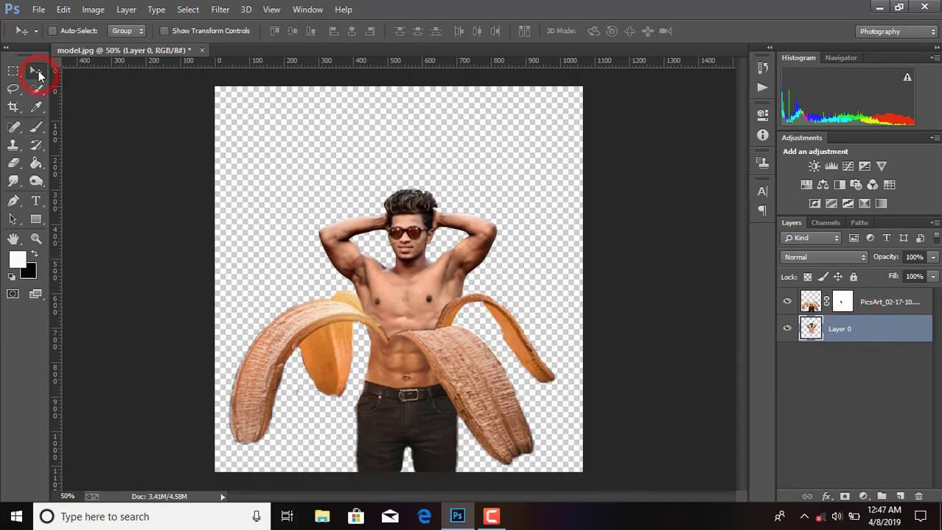
left_click(39, 9)
left_click(105, 219)
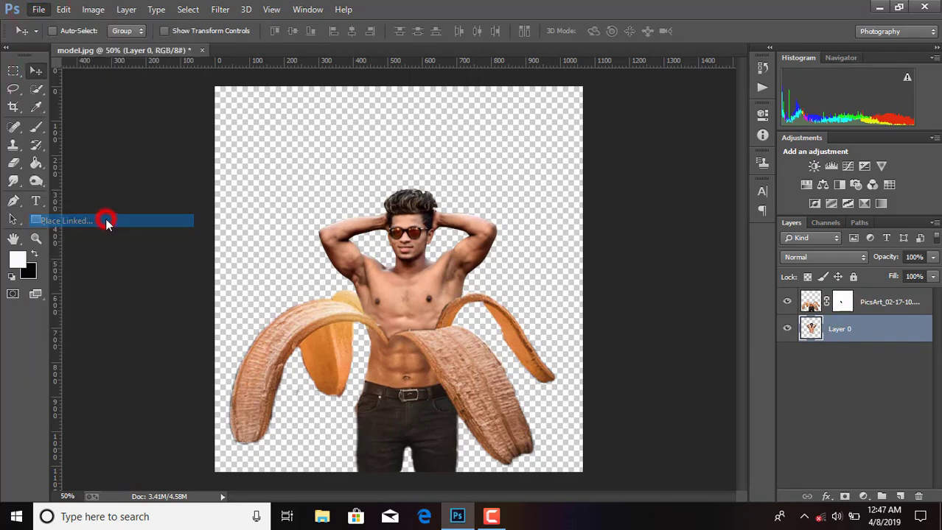
scroll(262, 221, "down", 2)
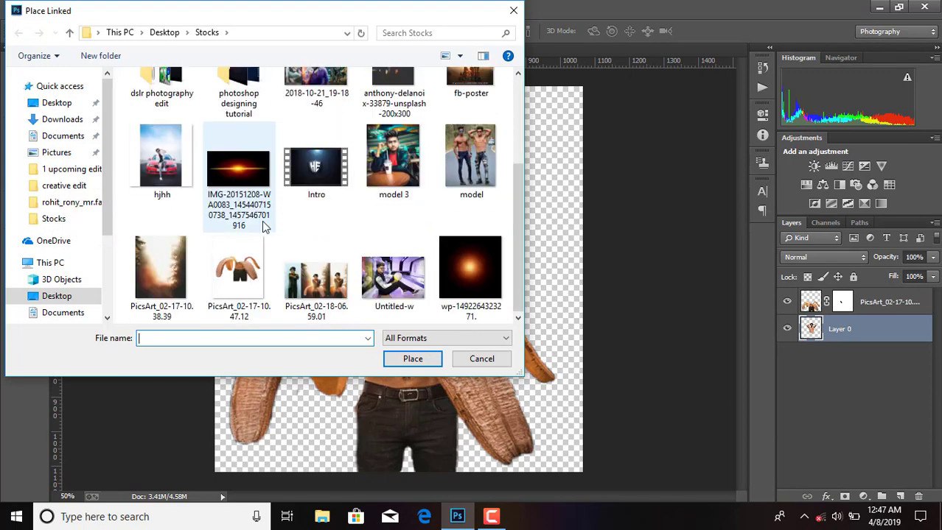
left_click(182, 271)
double_click(182, 271)
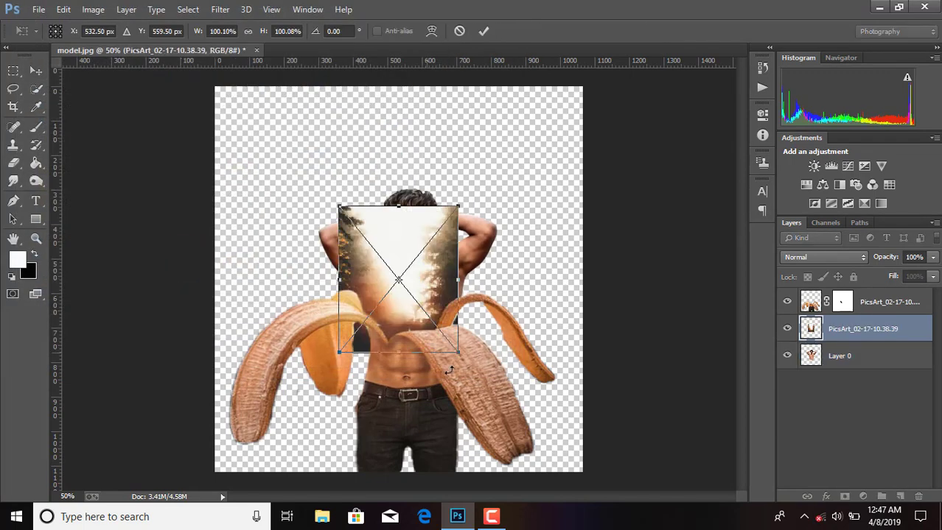
Scale the placed forest image to about 312% so it covers the whole canvas, and commit the placement
left_click_drag(457, 355, 543, 490)
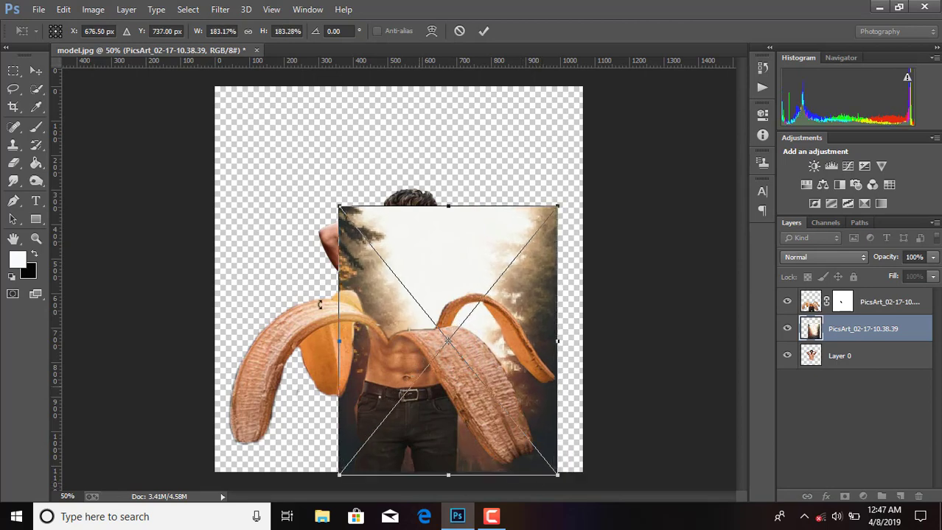
left_click_drag(339, 207, 187, 78)
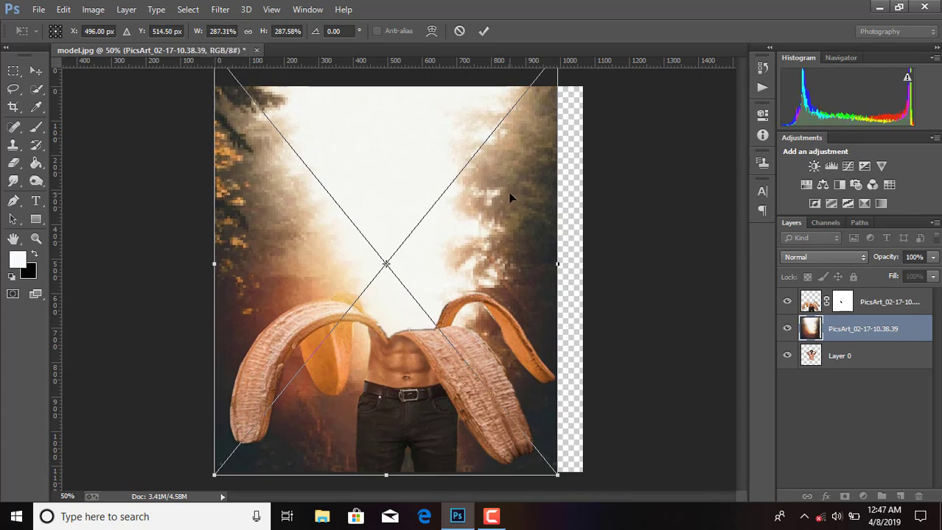
key("ctrl+minus")
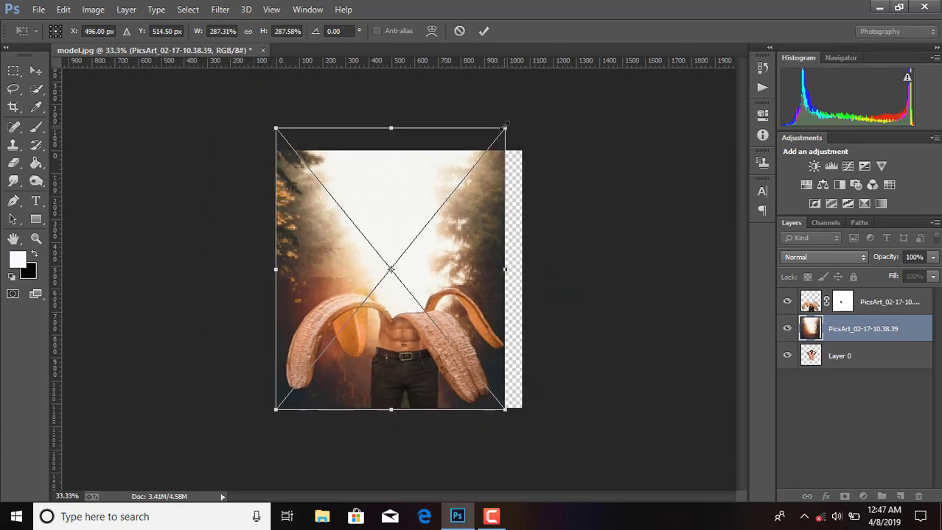
left_click_drag(506, 127, 525, 103)
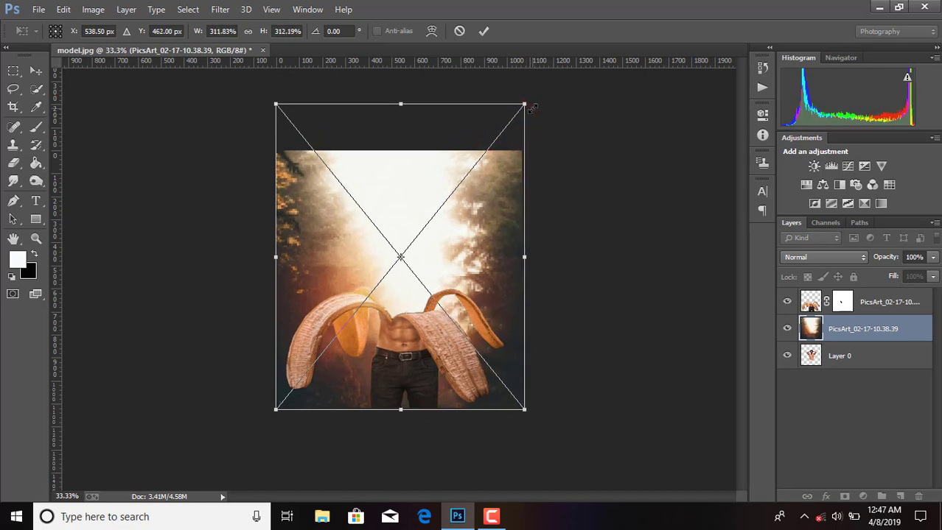
left_click(485, 31)
Move the forest image layer beneath Layer 0 as the background and rasterize it
left_click_drag(863, 332, 872, 410)
right_click(877, 356)
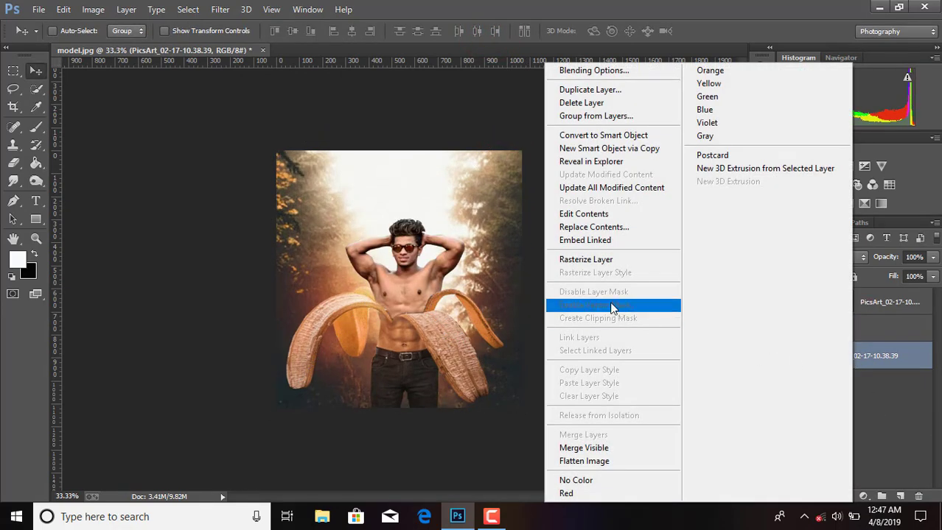
left_click(589, 260)
left_click(863, 332)
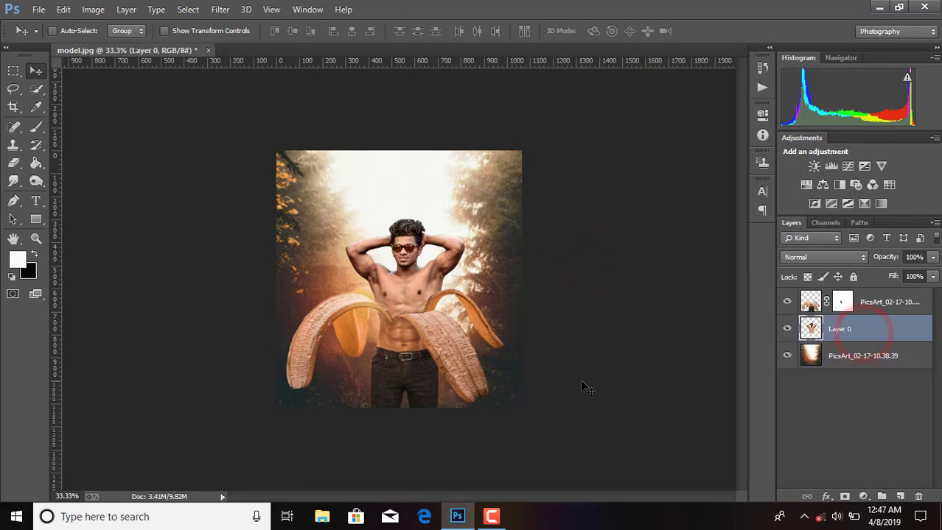
left_click(893, 309)
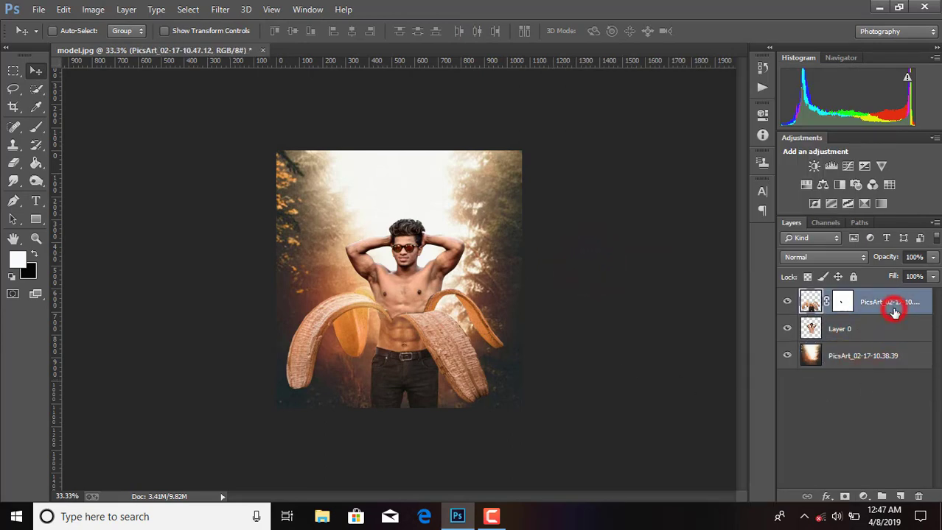
key("ctrl+plus")
key("ctrl+plus")
key("ctrl+minus")
key("ctrl+minus")
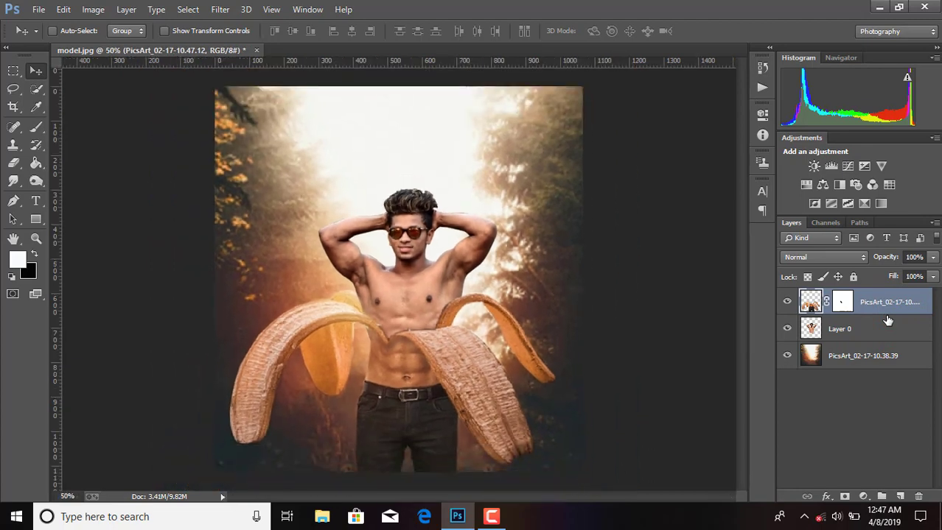
Apply a Gaussian Blur with a radius of 8.4 pixels to the forest background layer
left_click(861, 356)
left_click(220, 9)
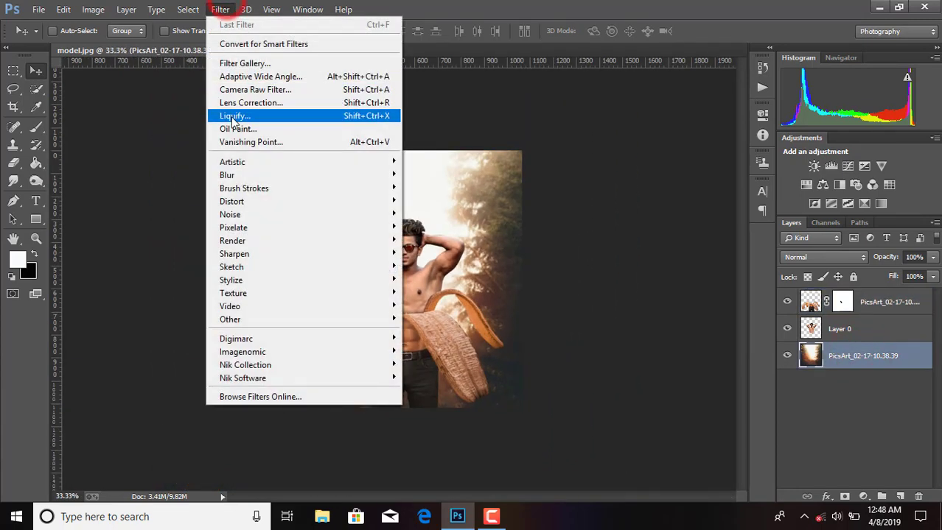
left_click(272, 175)
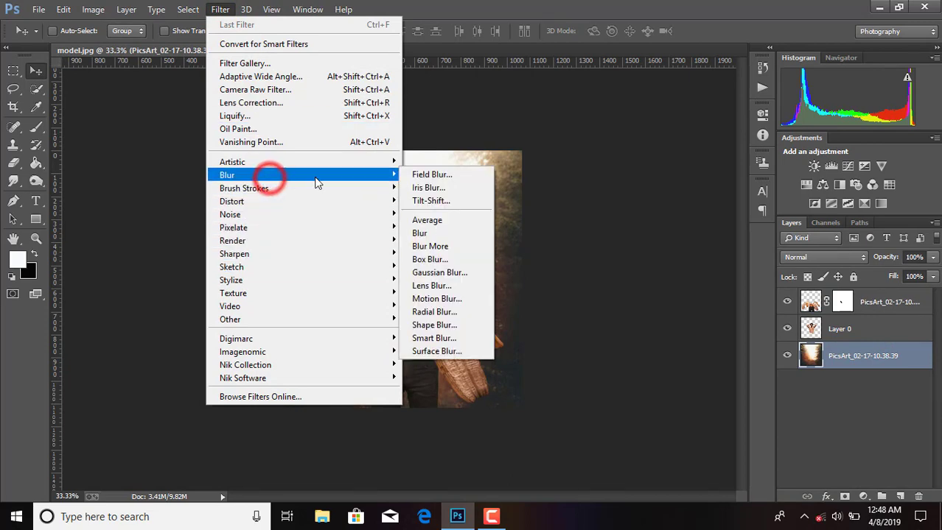
left_click(442, 274)
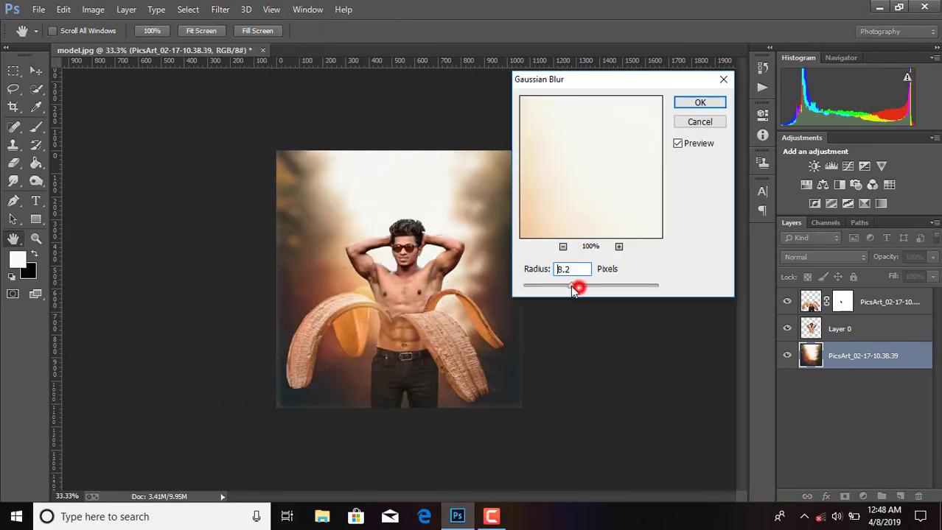
mouse_move(572, 287)
left_mouse_down()
mouse_move(563, 289)
mouse_move(574, 289)
left_mouse_up()
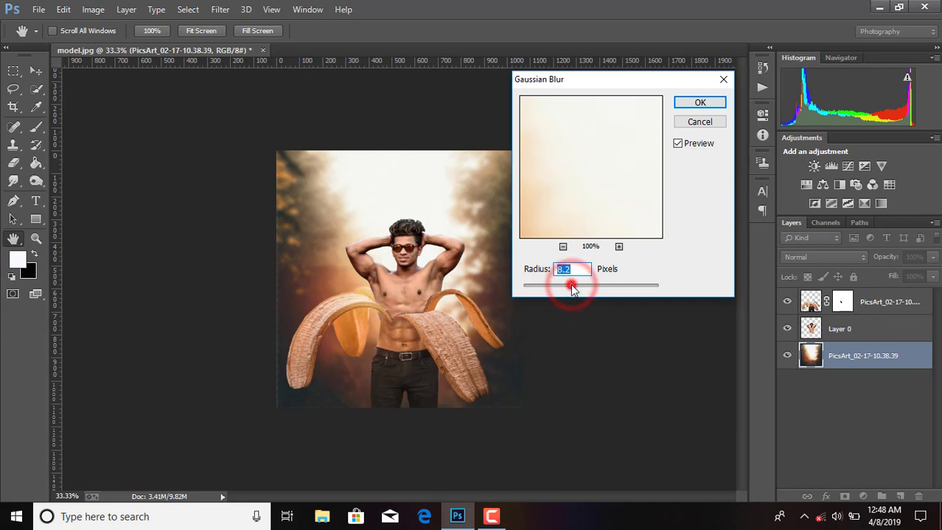
left_click(699, 102)
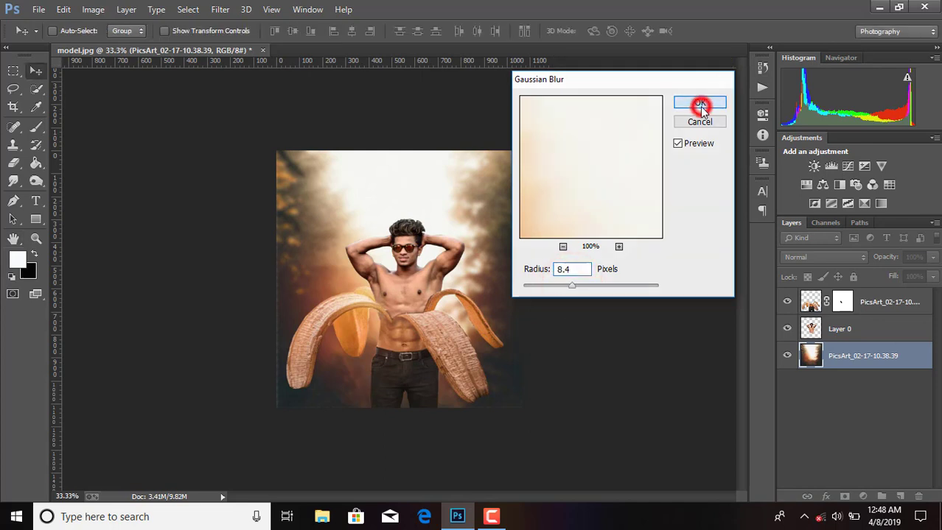
Enlarge the blurred forest background to about 105% and nudge it right so its edges extend beyond the canvas
key("ctrl+t")
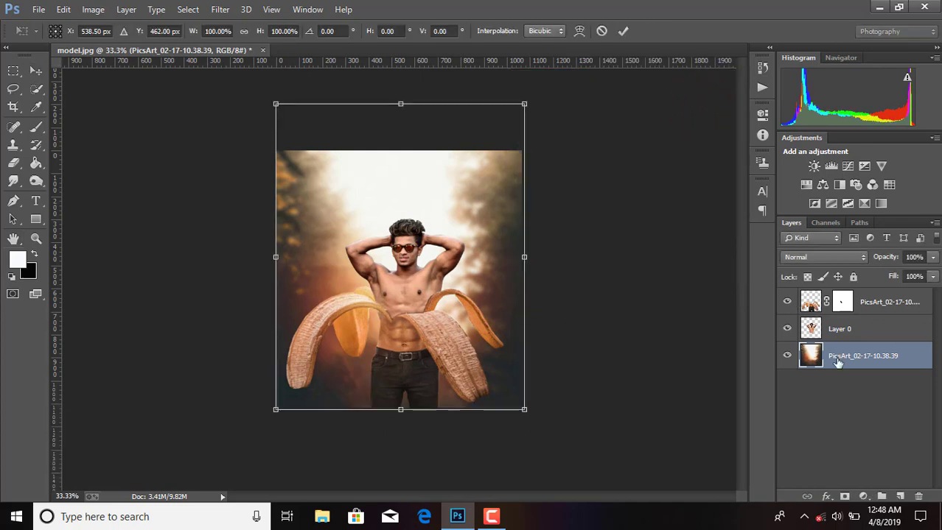
left_click_drag(275, 409, 270, 416)
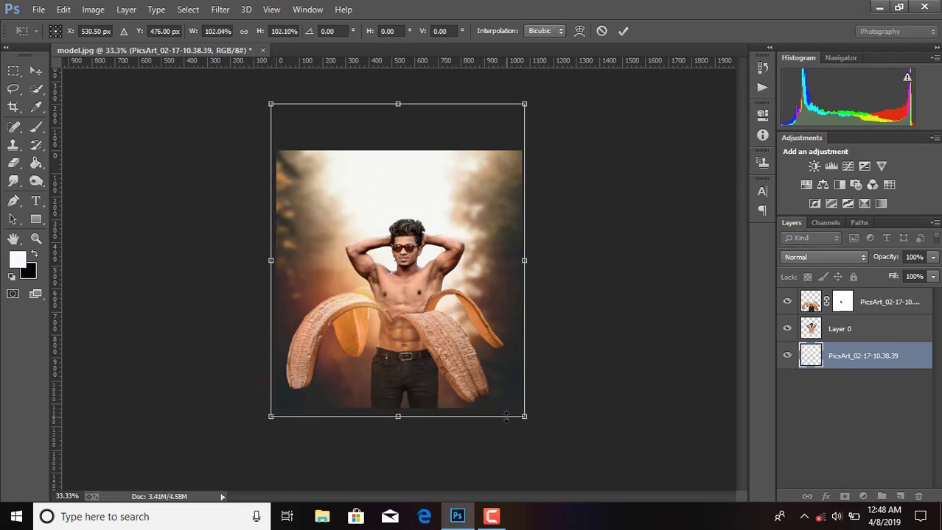
key("Right")
key("Right")
key("Right")
key("Right")
key("Right")
key("Right")
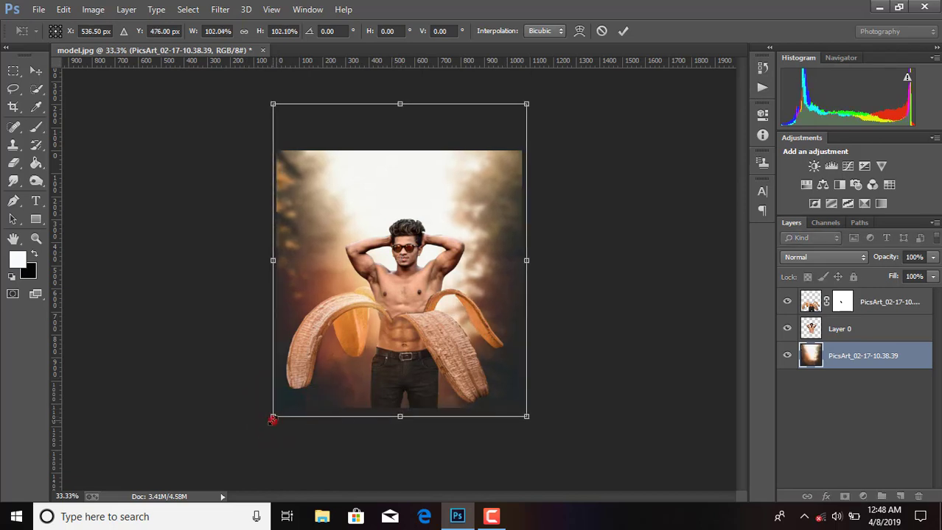
left_click_drag(272, 420, 267, 423)
left_click_drag(523, 425, 530, 426)
key("Right")
key("Right")
key("Right")
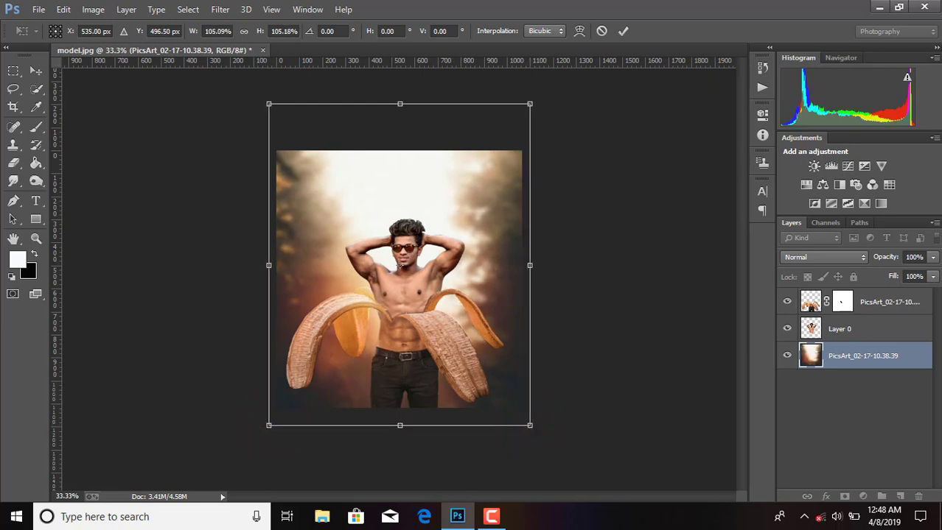
left_click(622, 33)
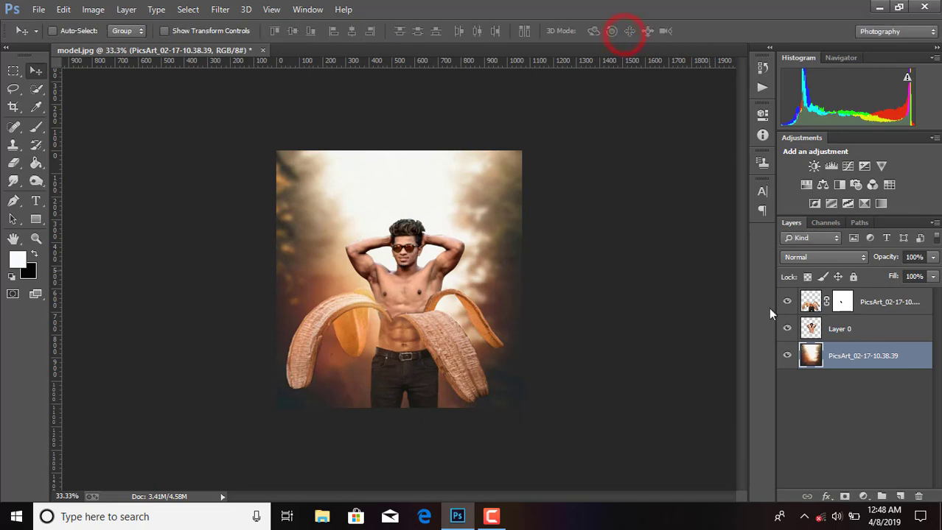
Start a Camera Raw filter on Layer 0 and set Clarity to +41, Blacks to -19 and Whites to +24
left_click(843, 327)
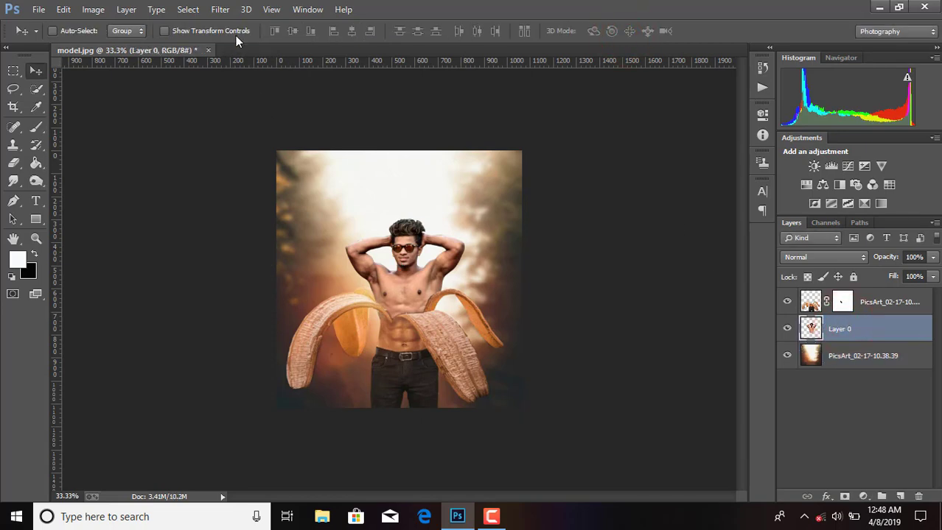
left_click(221, 8)
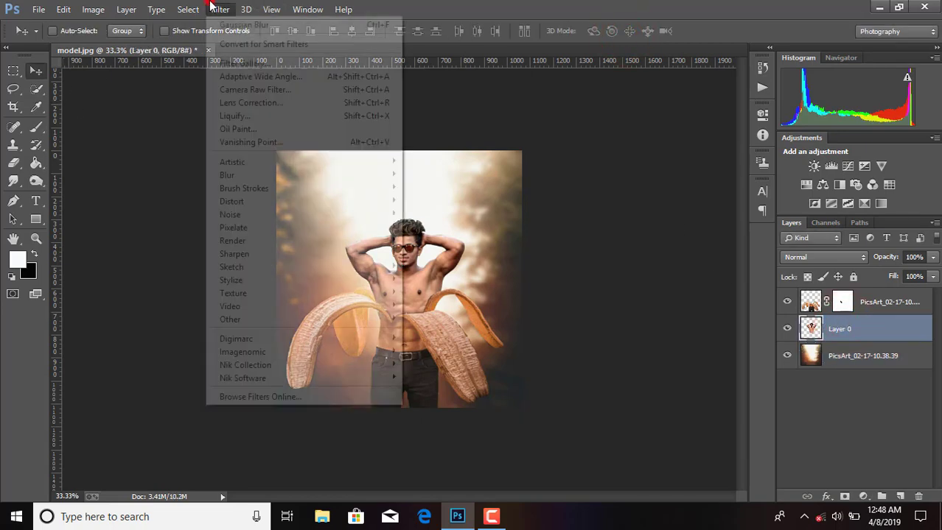
left_click(247, 90)
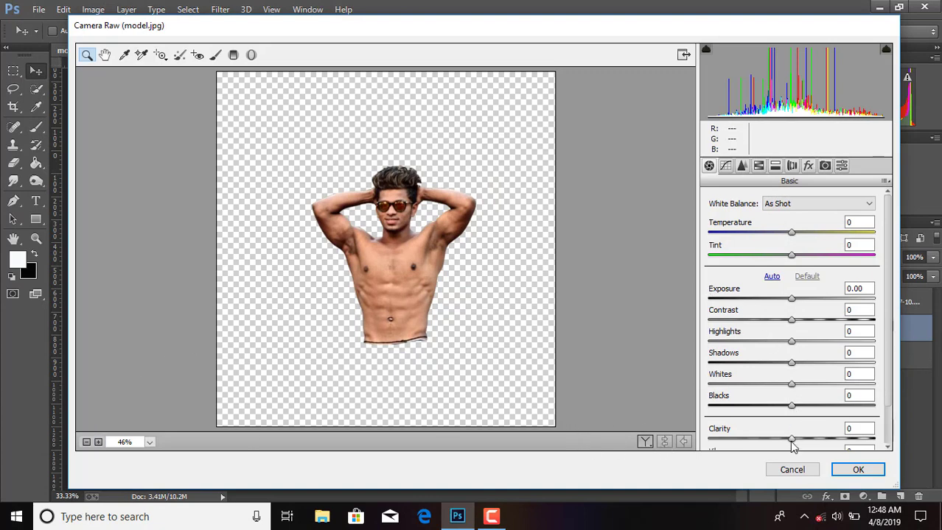
left_click_drag(792, 439, 827, 440)
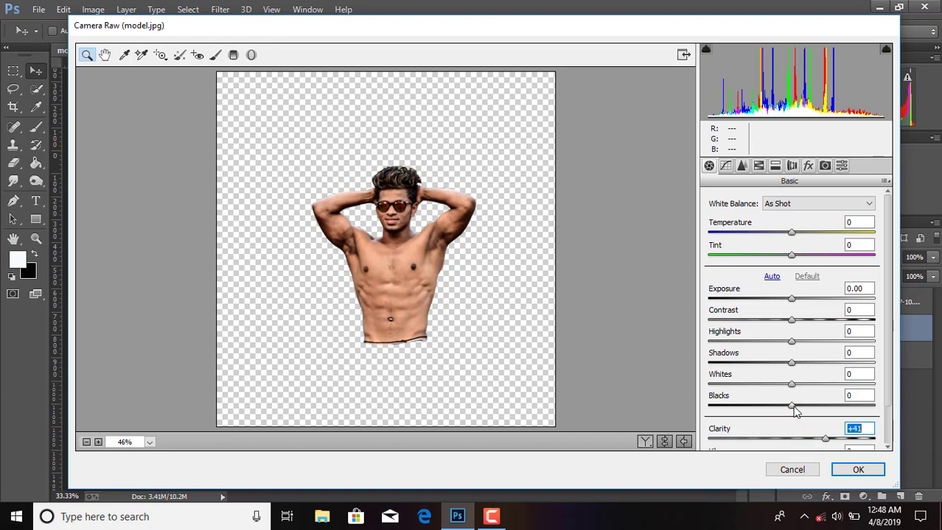
left_click_drag(788, 410, 813, 387)
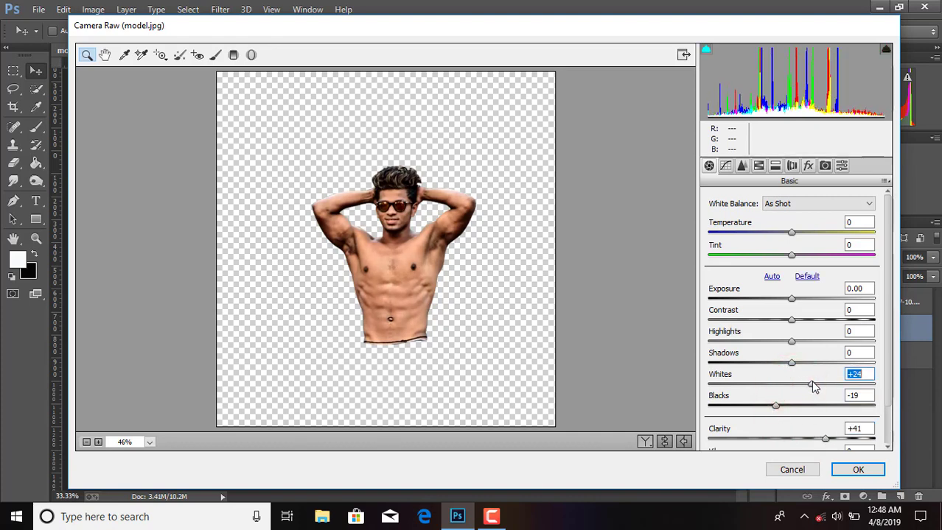
Set Yellows saturation to +8, Oranges hue to +5, Yellows hue to -28 and Yellows luminance to -19, and apply the Camera Raw filter
left_click(758, 163)
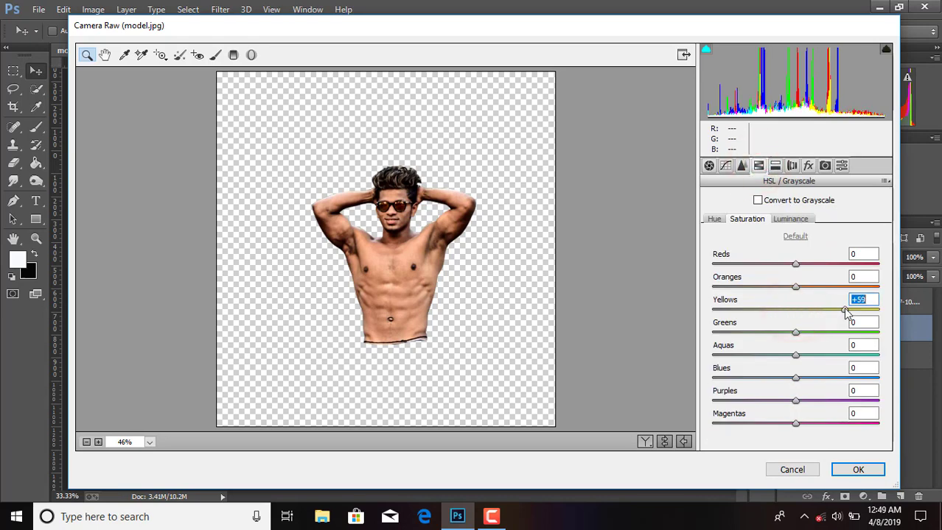
left_click(714, 219)
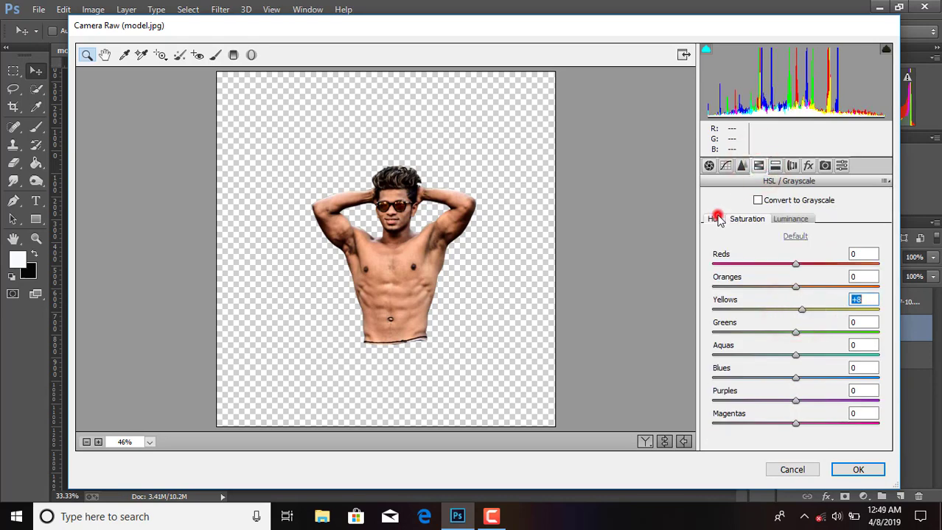
left_click_drag(794, 287, 772, 310)
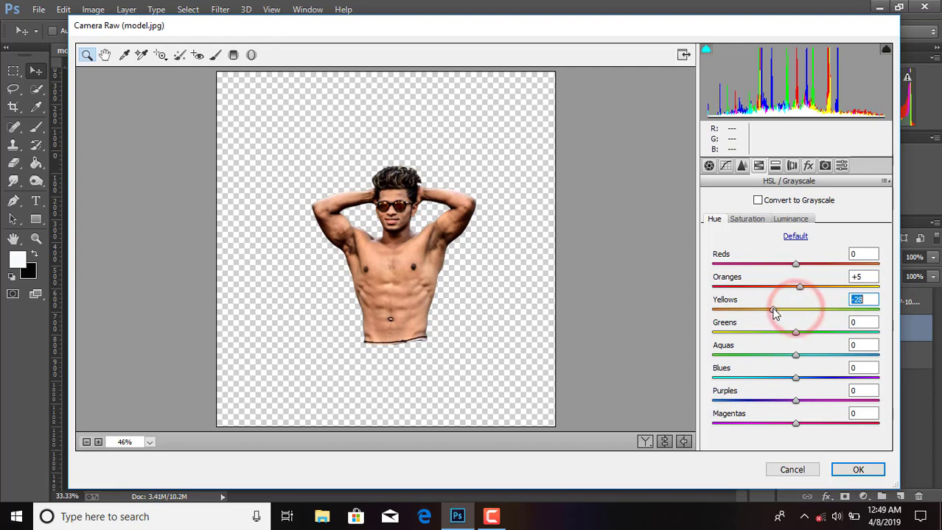
left_click(785, 225)
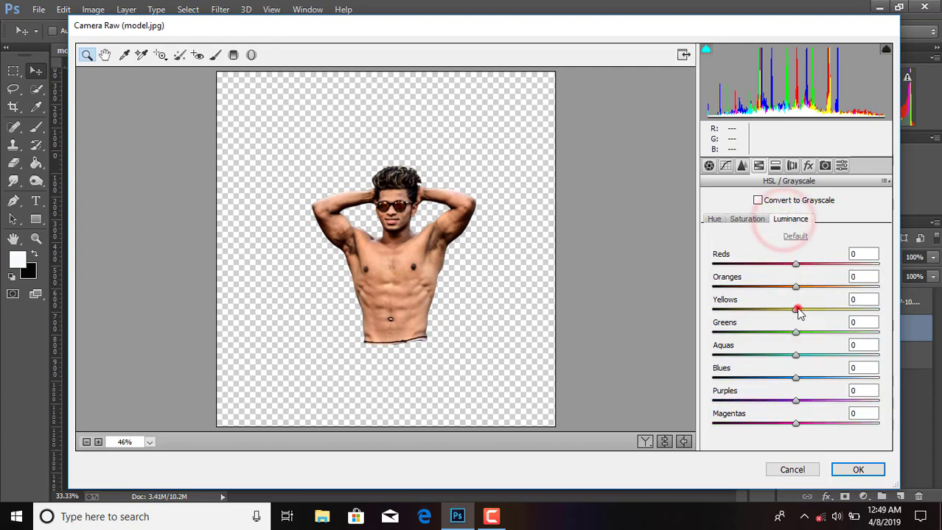
left_click(796, 311)
left_click_drag(796, 313, 783, 314)
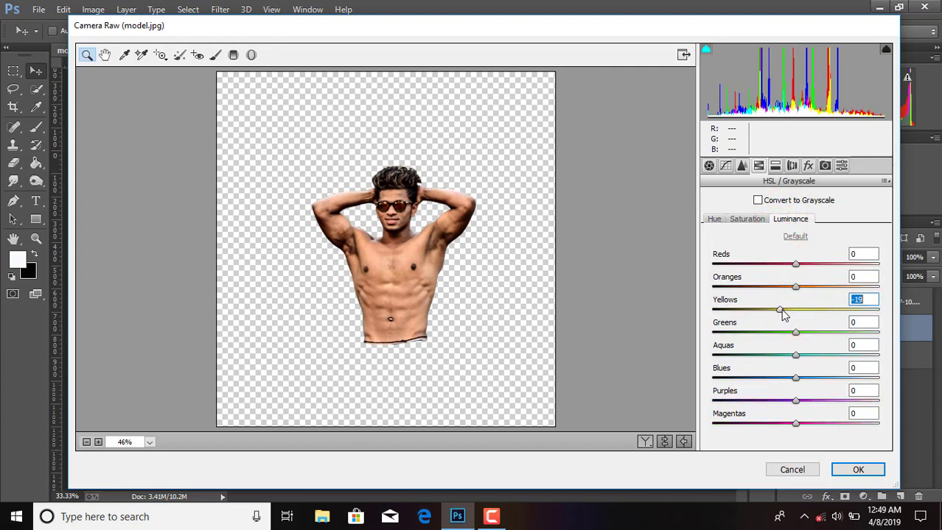
left_click(844, 470)
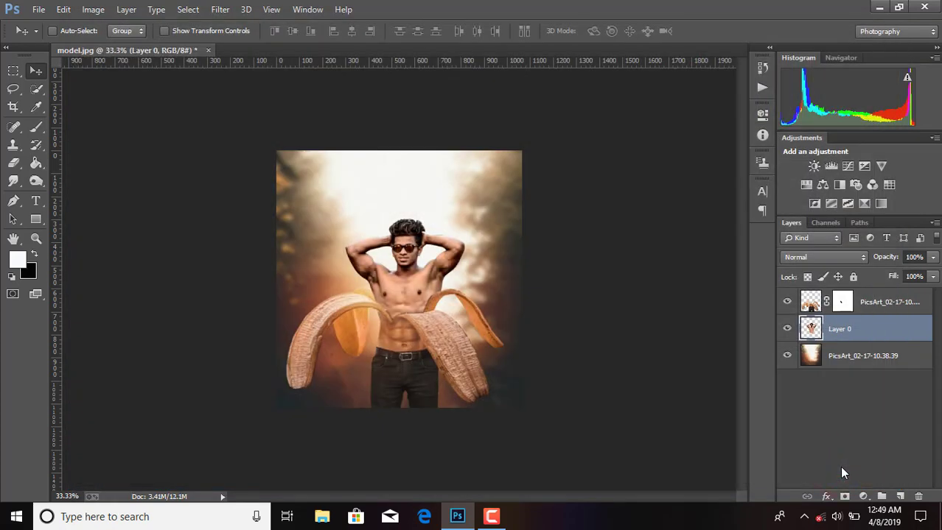
left_click(867, 367)
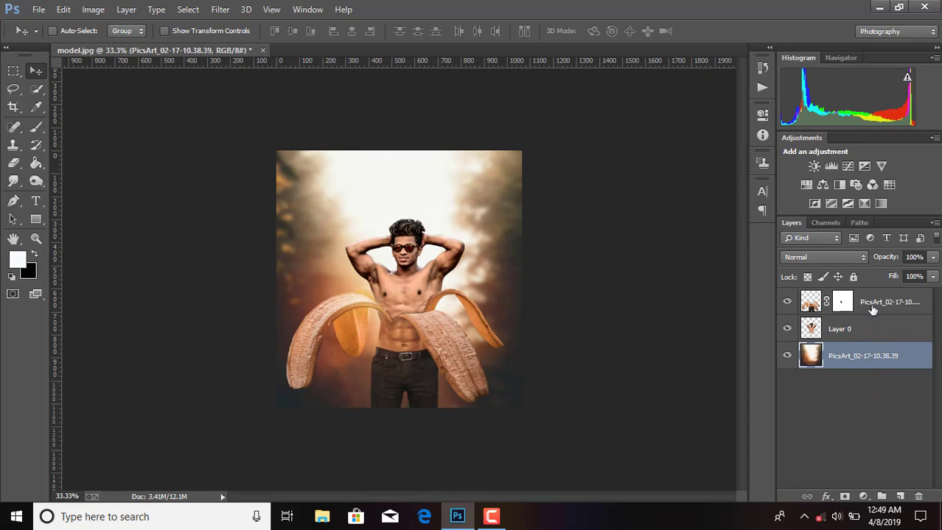
left_click(867, 333)
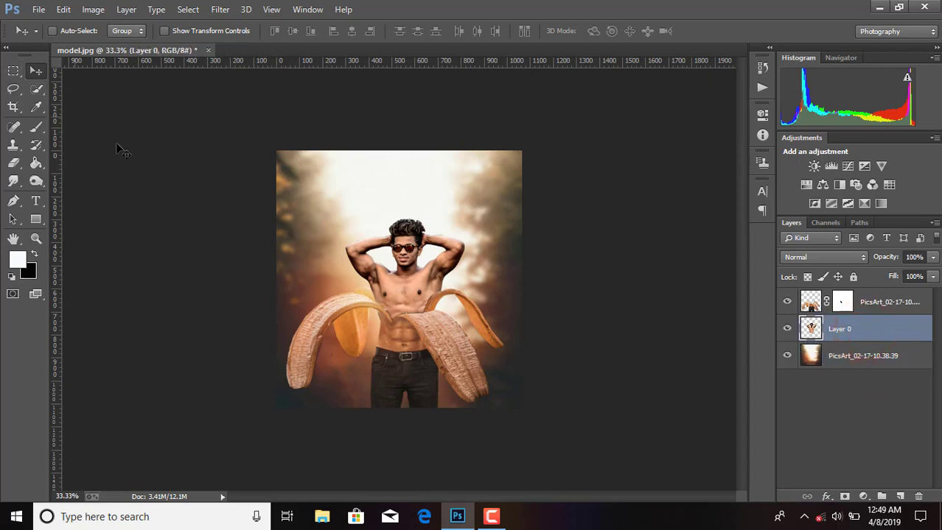
left_click(852, 358)
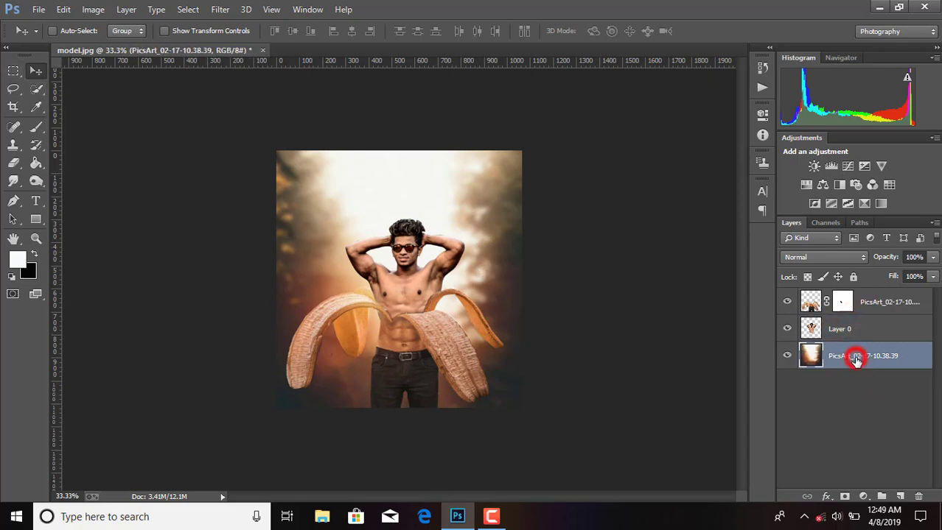
right_click(844, 356)
left_click(876, 391)
left_click(853, 333)
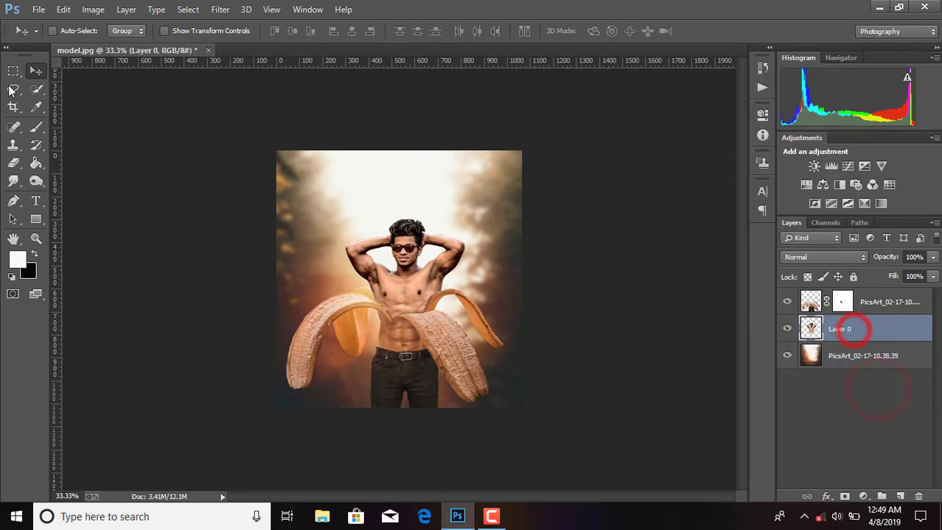
Start a crop that extends the canvas slightly above the forest, trims the left edge and shifts the picture right within the frame
left_click(13, 107)
mouse_move(410, 150)
left_mouse_down()
mouse_move(399, 148)
mouse_move(402, 137)
mouse_move(399, 143)
left_mouse_up()
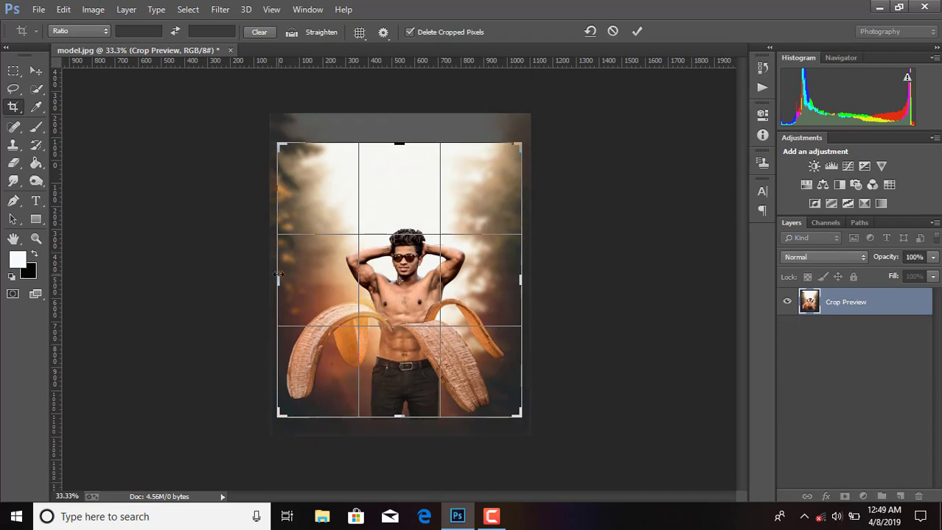
left_click_drag(279, 280, 283, 280)
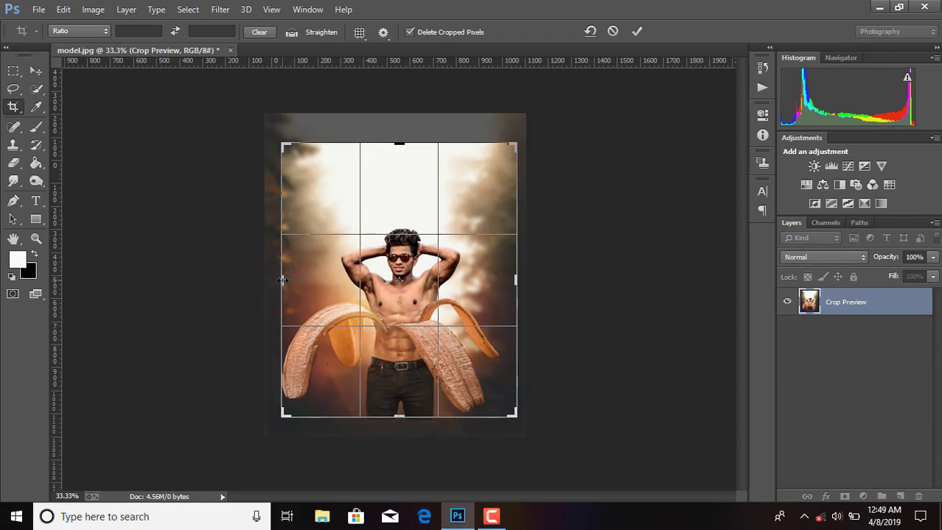
key("Right")
key("Right")
key("Right")
key("Right")
key("Right")
key("Right")
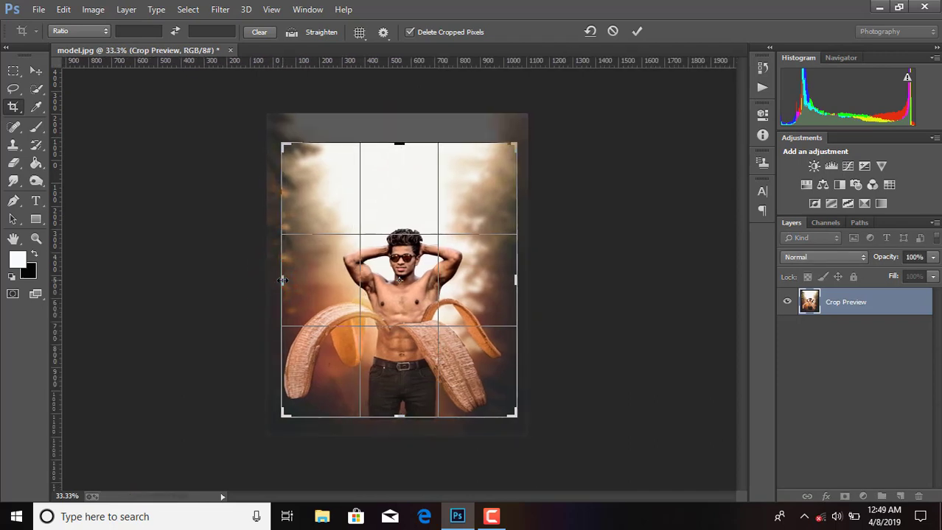
key("Right")
key("Right")
key("Right")
key("Right")
key("Right")
key("Right")
key("Right")
key("Right")
key("Right")
key("Right")
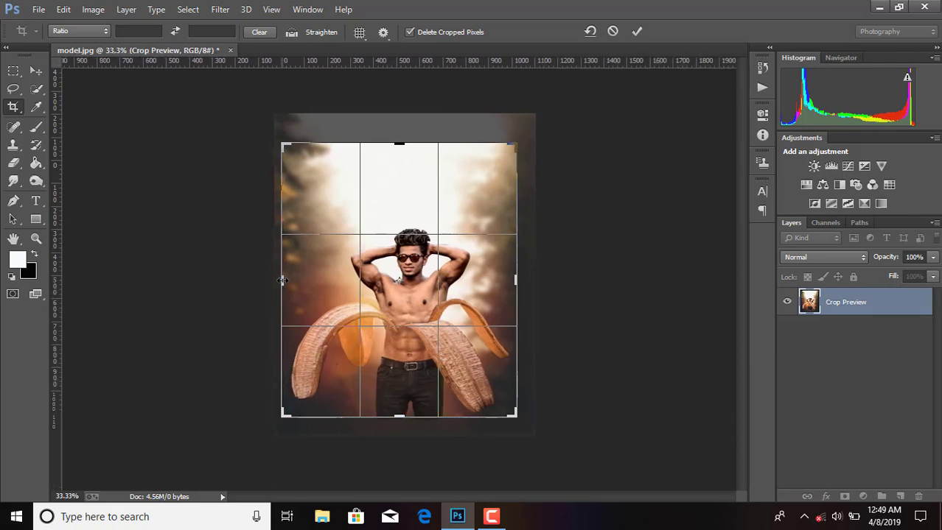
key("Right")
key("Right")
key("Right")
key("Right")
key("Right")
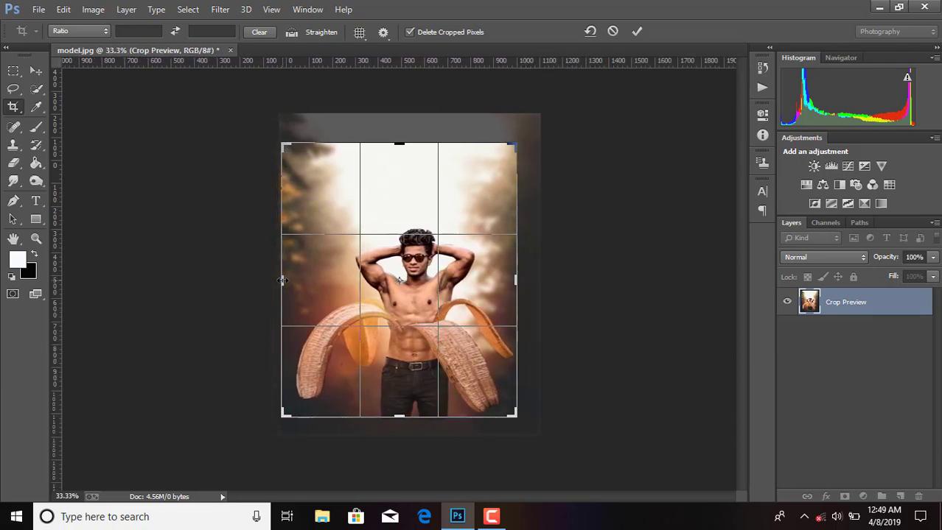
Narrow the crop frame further, nudge the picture slightly right and up inside it, and commit the crop
left_click_drag(283, 280, 291, 284)
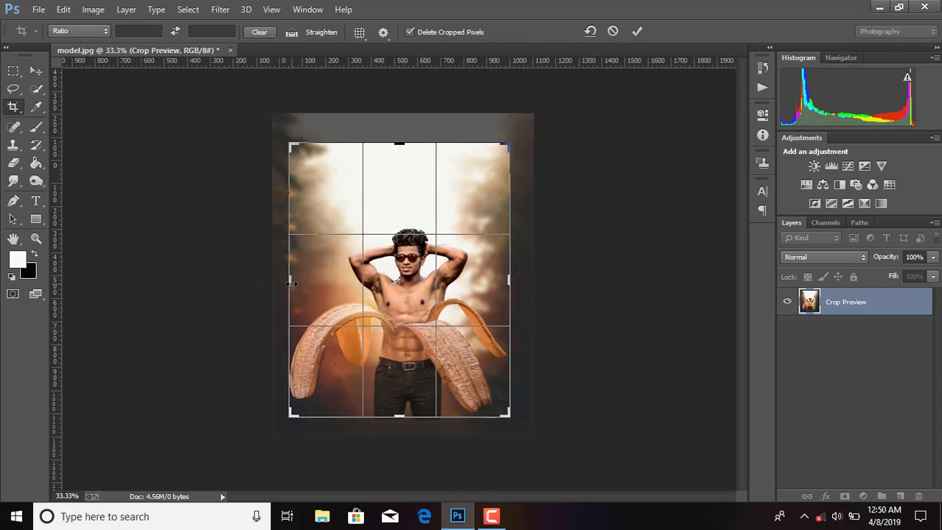
key("Right")
key("Right")
key("Right")
key("Right")
key("Right")
key("Right")
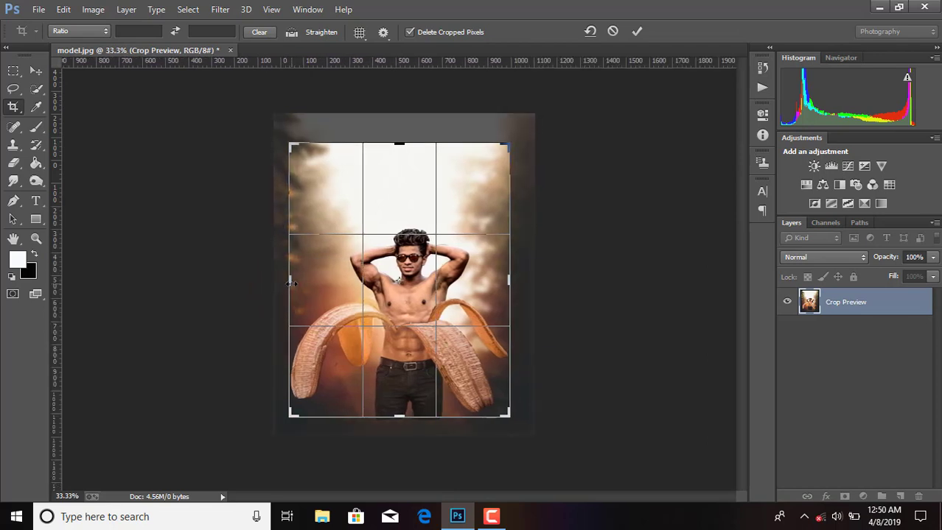
key("Right")
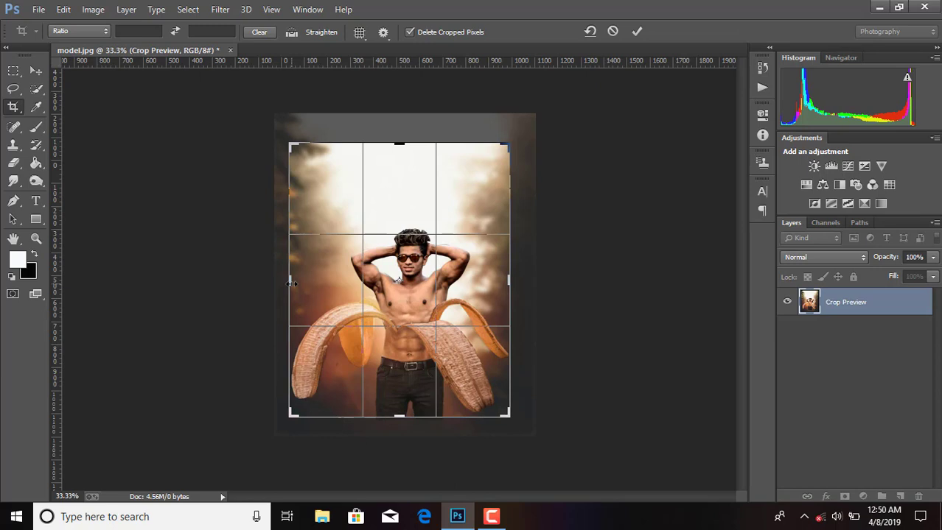
key("Down")
key("Down")
key("Down")
key("Down")
key("Down")
key("Down")
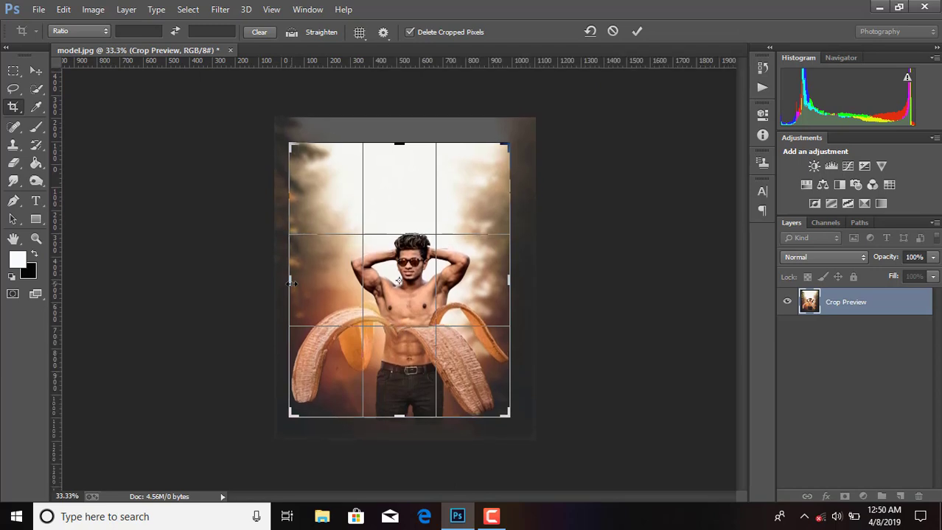
key("Up")
key("Up")
key("Up")
key("Up")
key("Up")
key("Up")
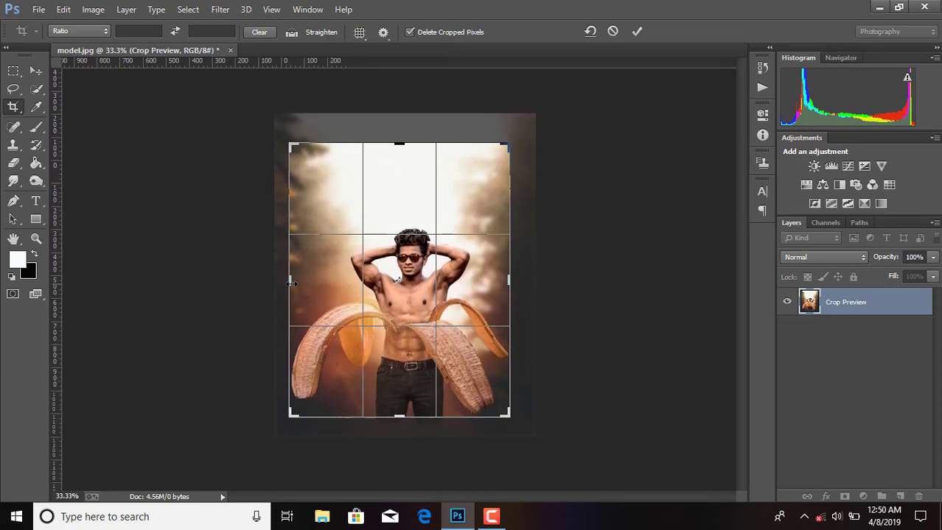
key("Up")
key("Up")
key("Up")
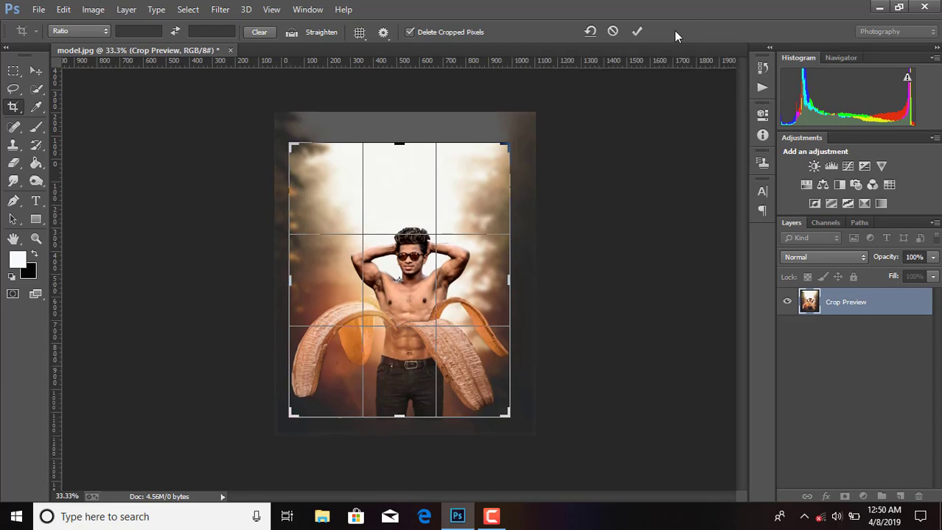
left_click(637, 32)
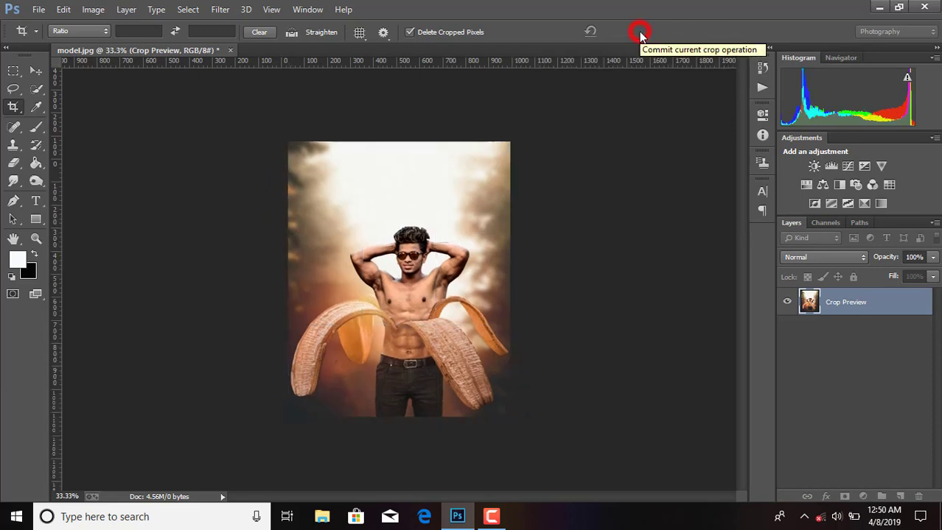
Merge the banana-peel, man and forest layers into one with Merge Visible
left_click(843, 361)
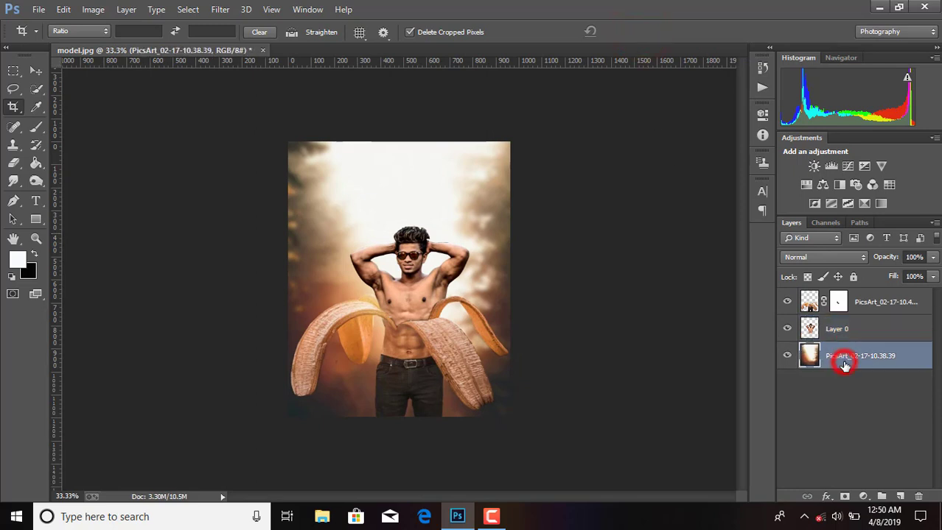
right_click(841, 361)
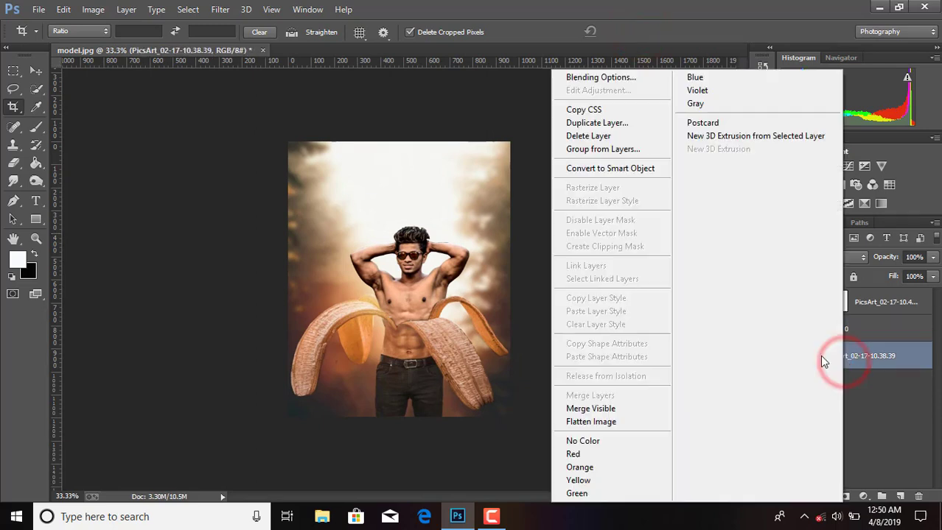
left_click(600, 410)
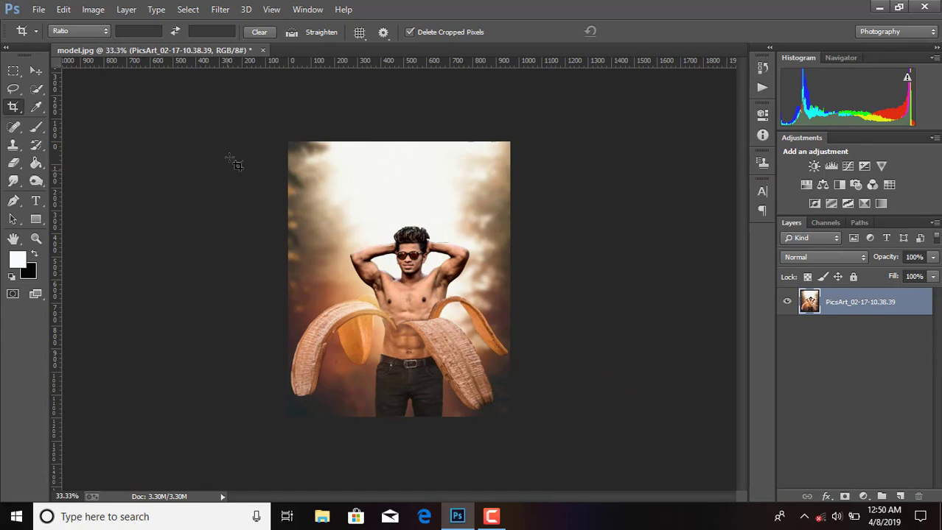
Start a Camera Raw filter on the merged layer with Clarity +19, Blacks -28, Whites -28, Shadows +17, Highlights +22 and Contrast +13
left_click(221, 9)
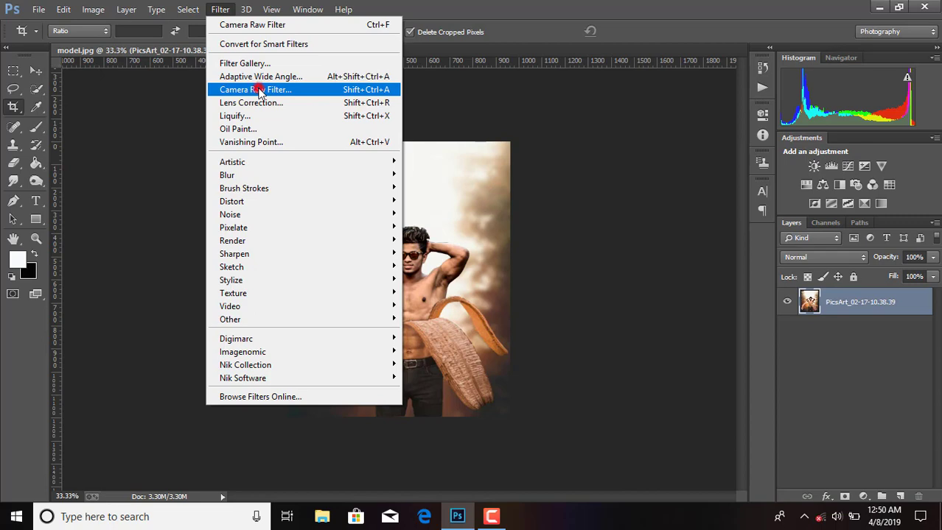
left_click(257, 90)
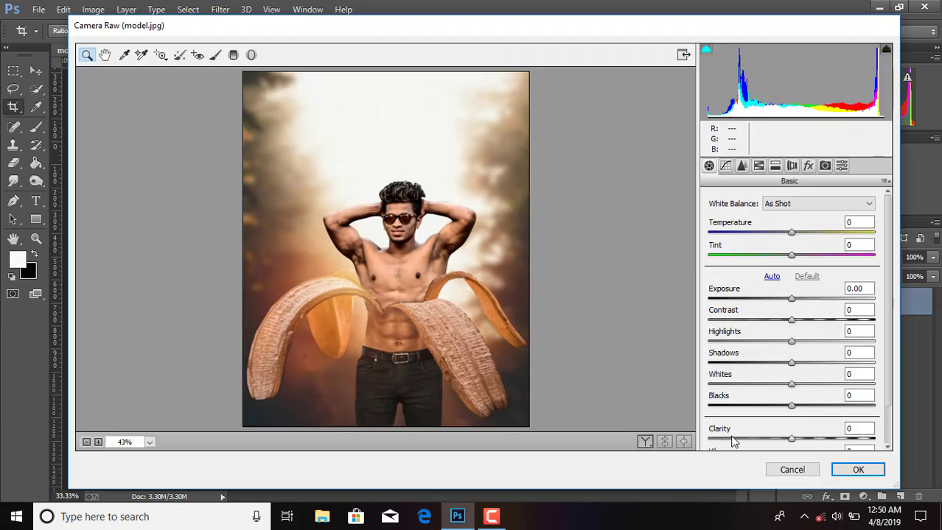
mouse_move(791, 440)
left_mouse_down()
mouse_move(821, 439)
mouse_move(808, 440)
left_mouse_up()
left_click_drag(791, 408, 769, 366)
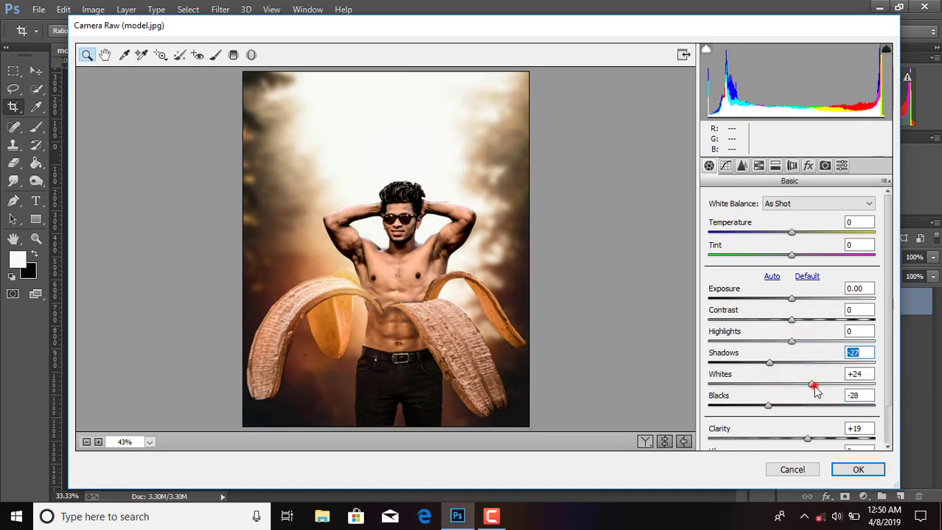
left_click_drag(814, 386, 807, 362)
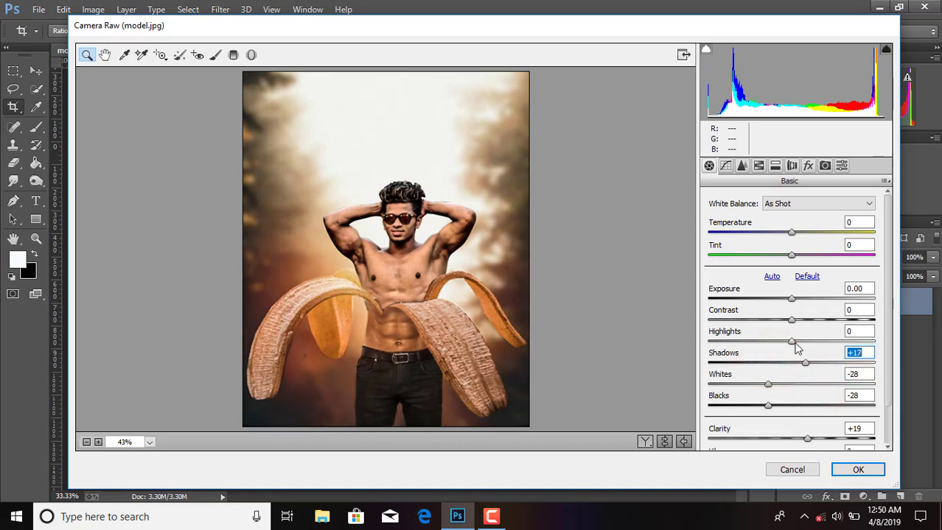
left_click_drag(791, 341, 806, 325)
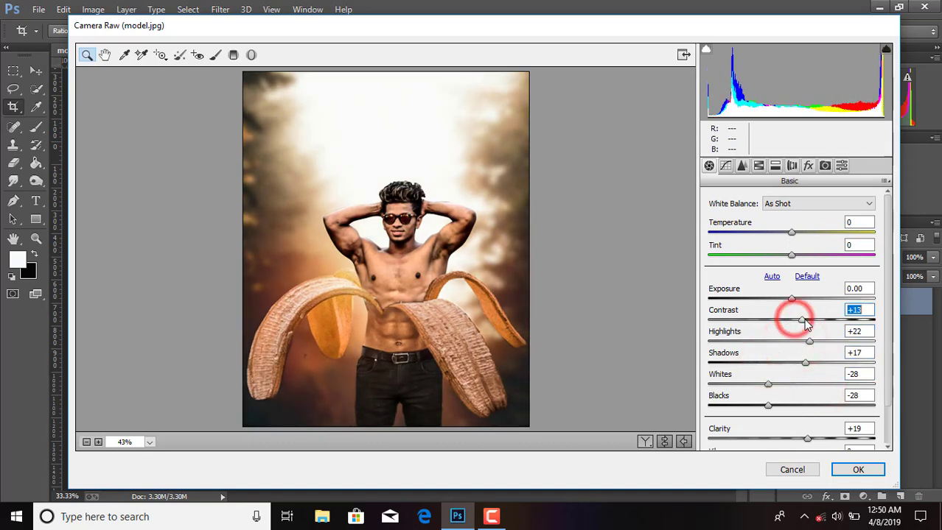
Set luminance noise reduction to 46, Yellows saturation to +52 and Oranges saturation to +20 in Camera Raw
left_click(742, 166)
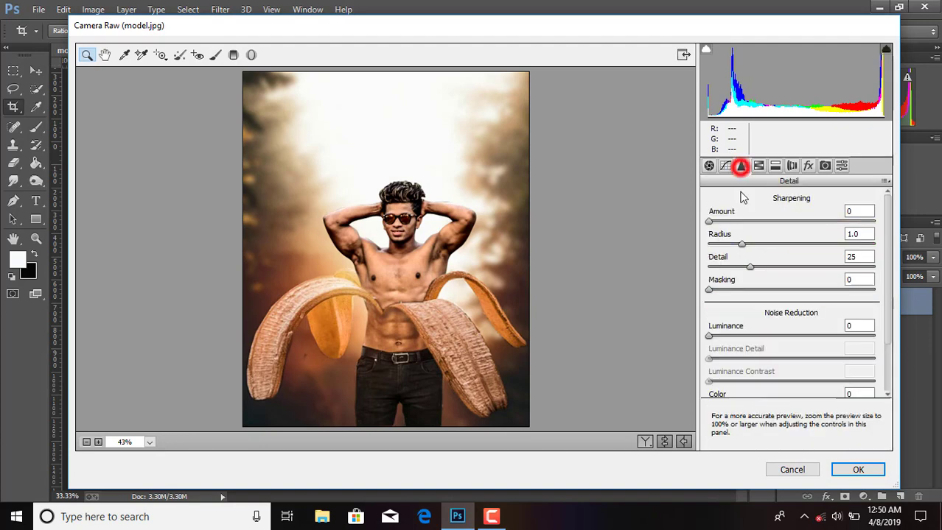
left_click_drag(708, 336, 775, 339)
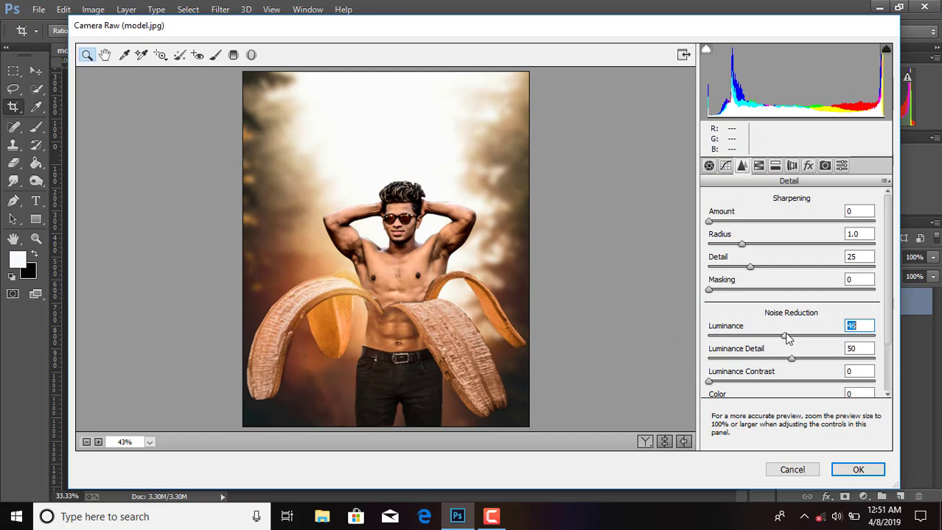
left_click(757, 168)
left_click(747, 219)
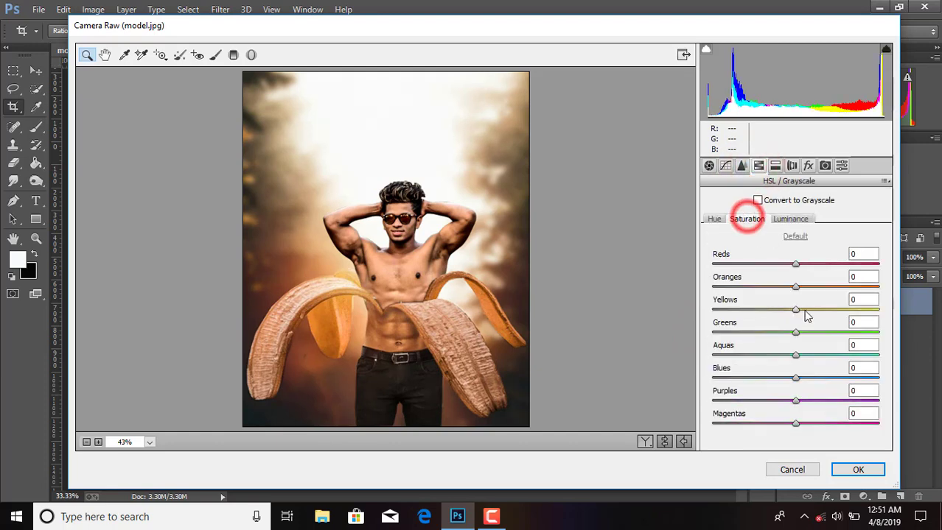
left_click_drag(795, 311, 838, 310)
mouse_move(795, 286)
left_mouse_down()
mouse_move(834, 287)
mouse_move(807, 289)
left_mouse_up()
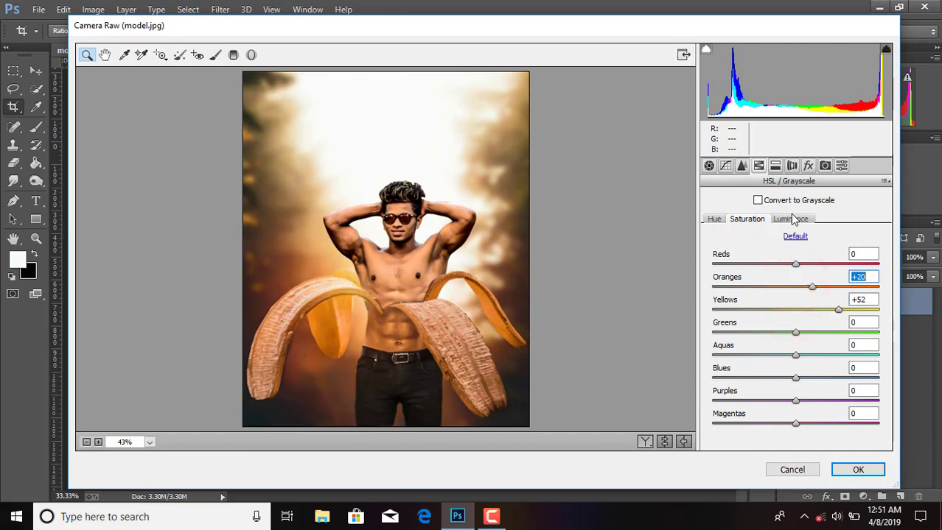
Add a Highlight Priority post-crop vignette with an amount of -53 and apply the Camera Raw filter
left_click(808, 166)
left_click_drag(795, 344, 752, 350)
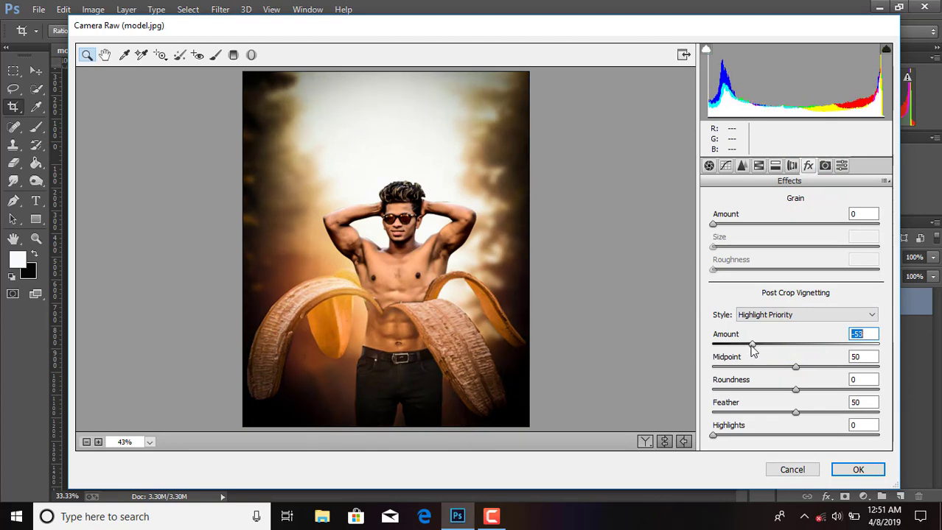
left_click(840, 474)
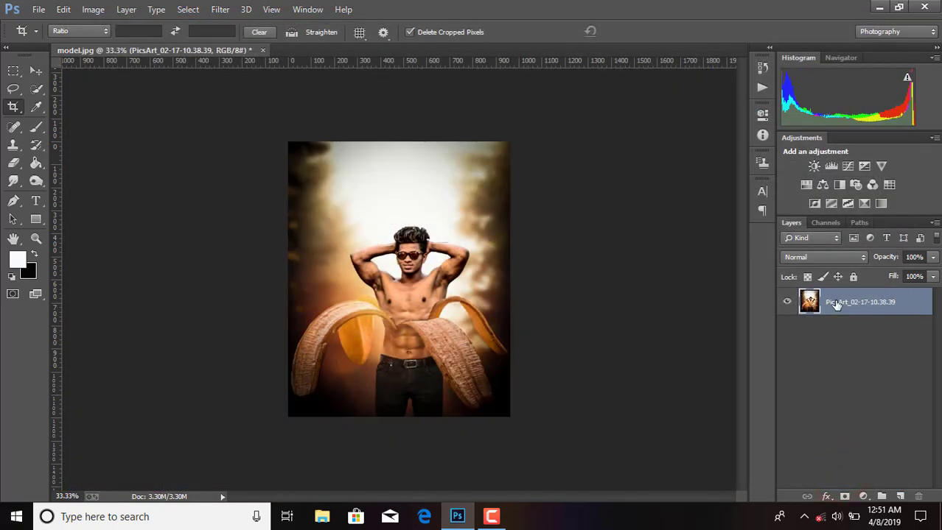
Flatten the image into a single Background layer and switch to the Move tool
right_click(836, 305)
left_click(608, 423)
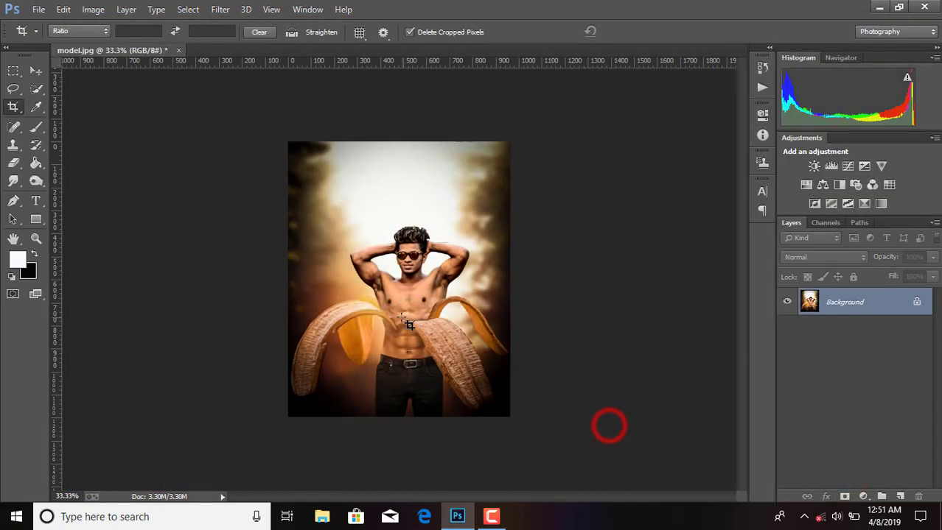
left_click(36, 70)
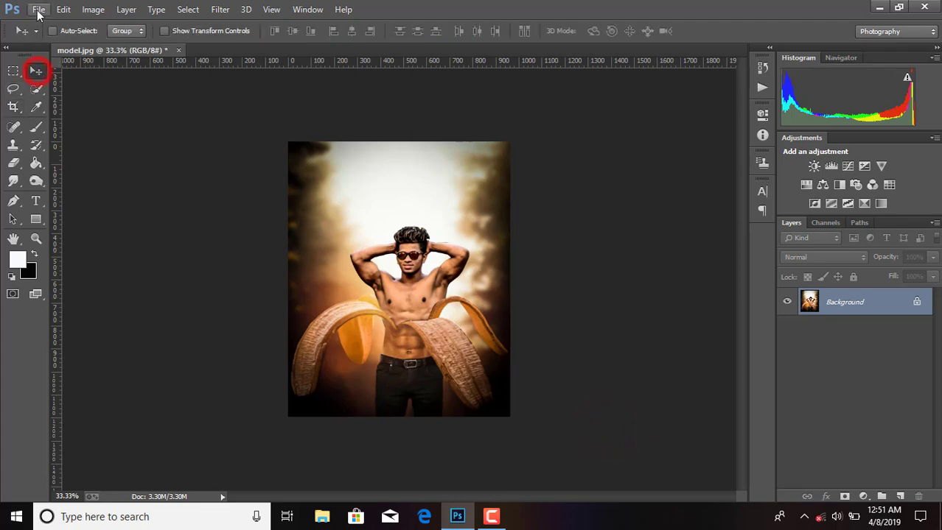
Save the finished picture as a JPEG copy named "model creative" in the Stocks folder
left_click(38, 9)
left_click(73, 136)
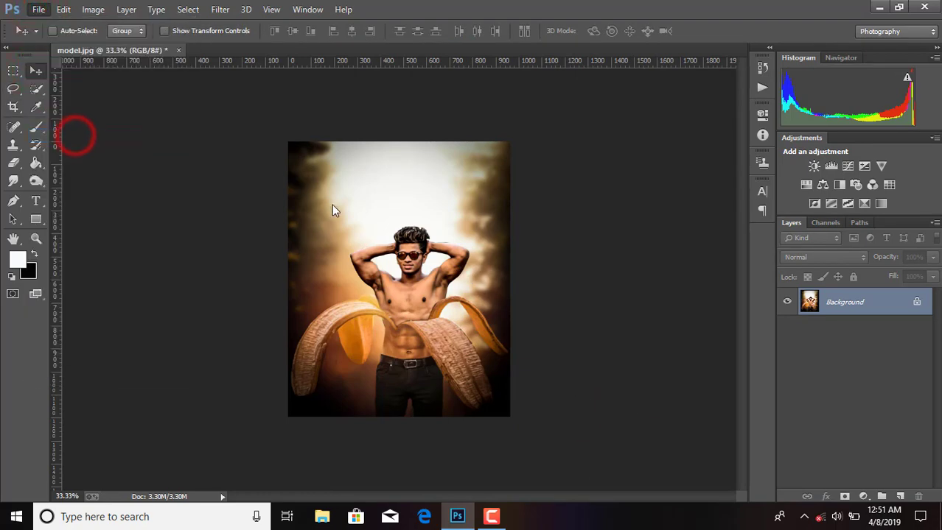
left_click(170, 311)
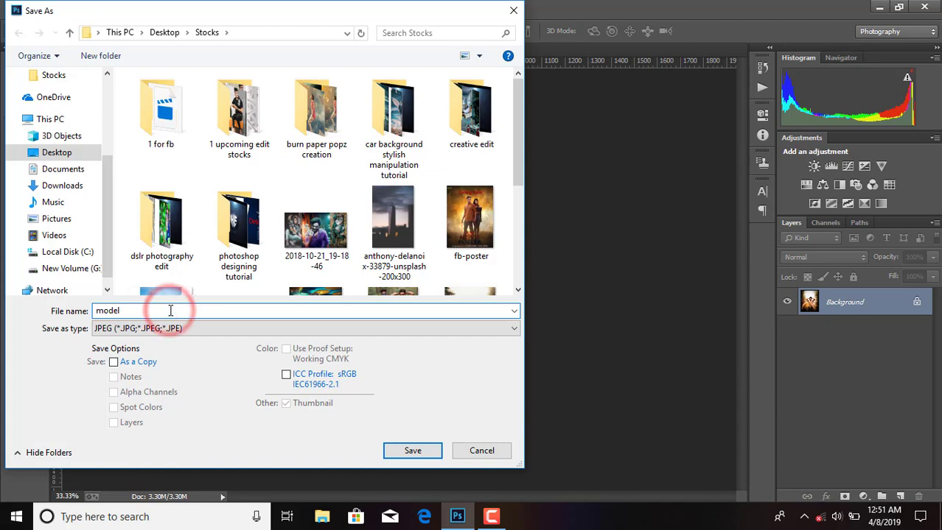
type("creative")
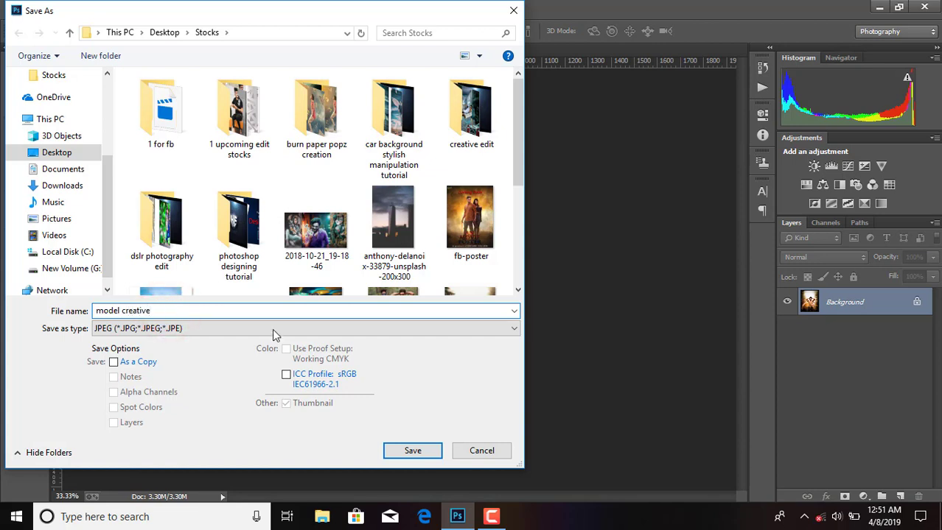
left_click(113, 362)
left_click(412, 450)
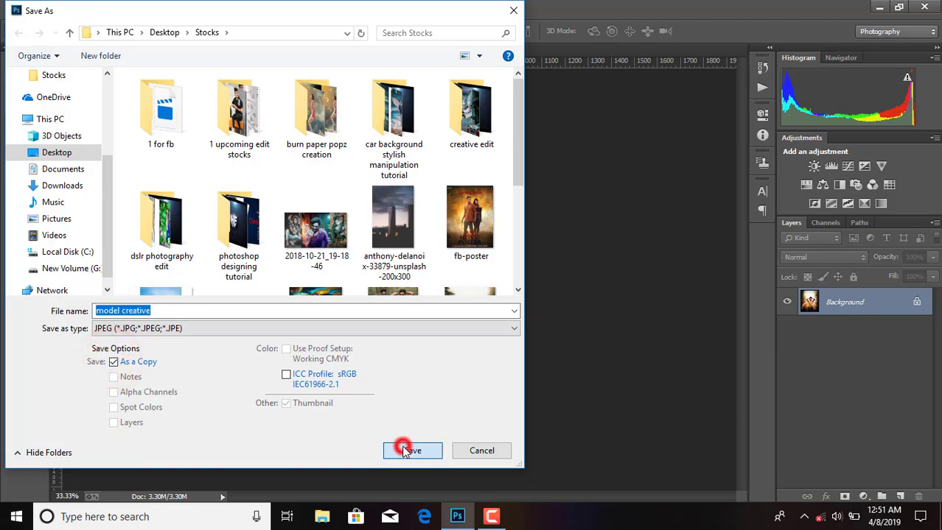